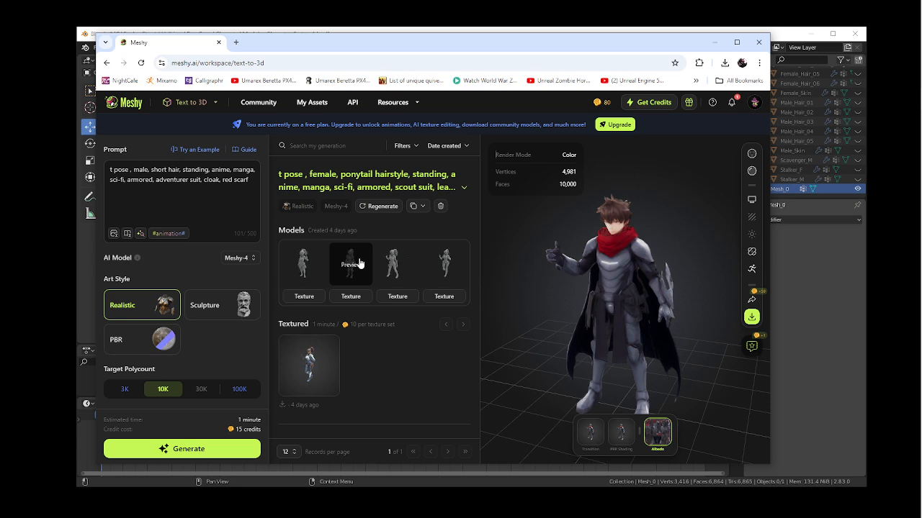
- Browse the previously generated character models in the generation list
{"action": "scroll", "coordinate": [359, 264], "scroll_direction": "down", "scroll_amount": 10}
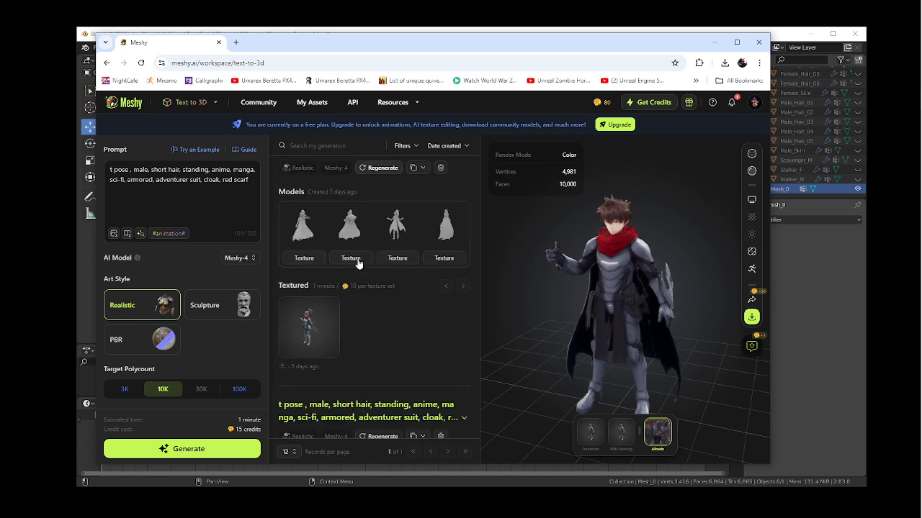
{"action": "mouse_move", "coordinate": [316, 248]}
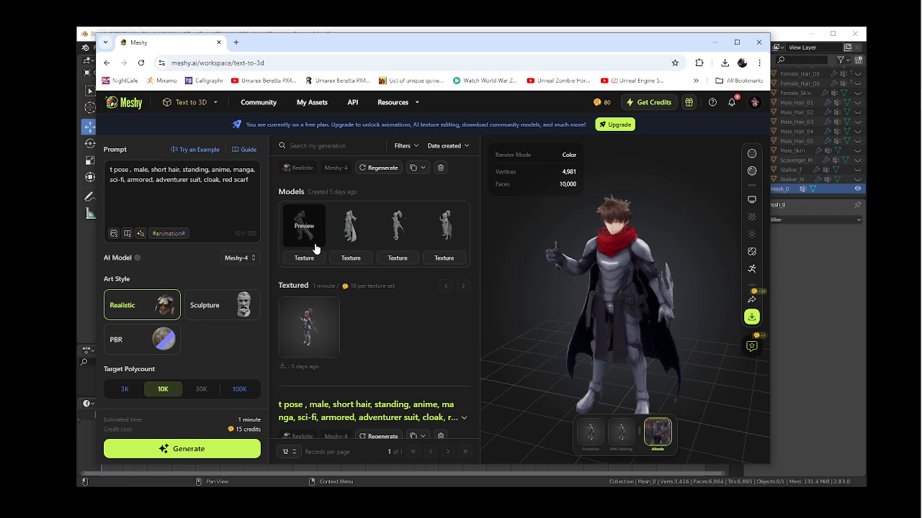
{"action": "scroll", "coordinate": [333, 303], "scroll_direction": "up", "scroll_amount": 2}
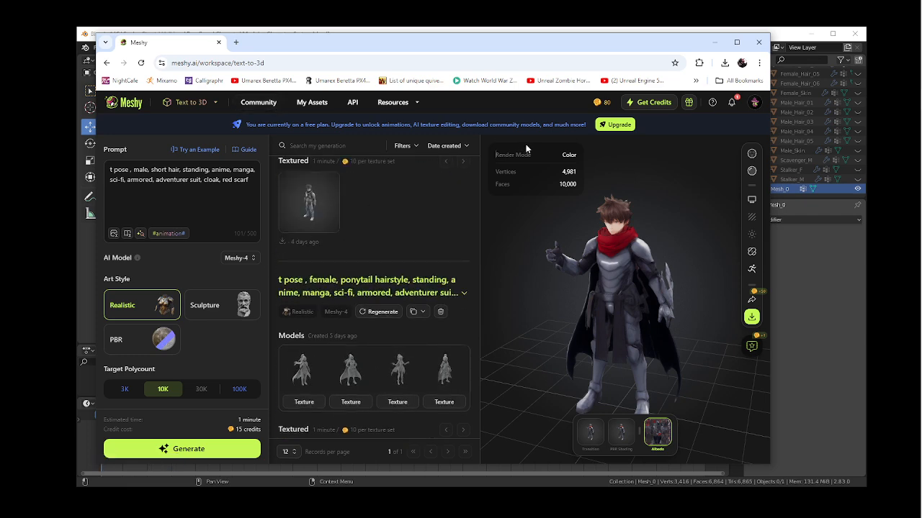
{"action": "left_click_drag", "start_coordinate": [291, 44], "coordinate": [263, 49]}
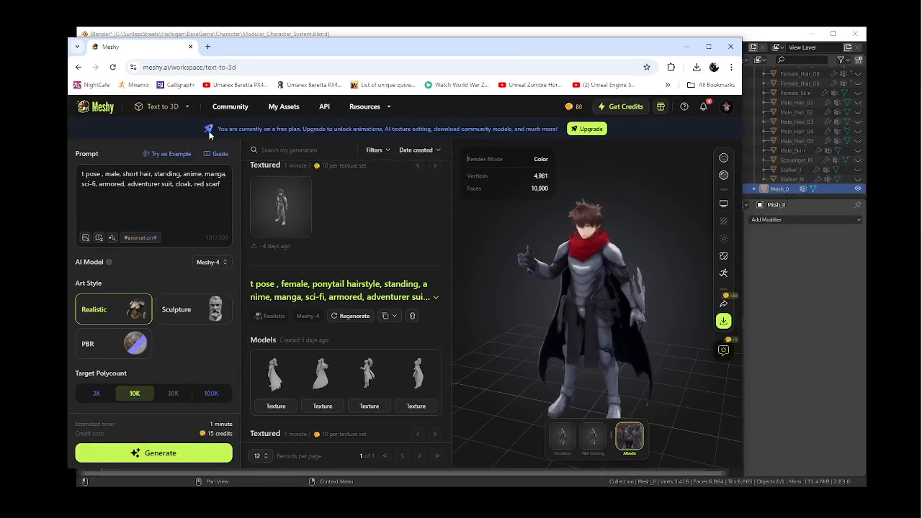
- Switch to the image viewer showing hazmat.png and move its window aside
{"action": "left_click", "coordinate": [267, 33]}
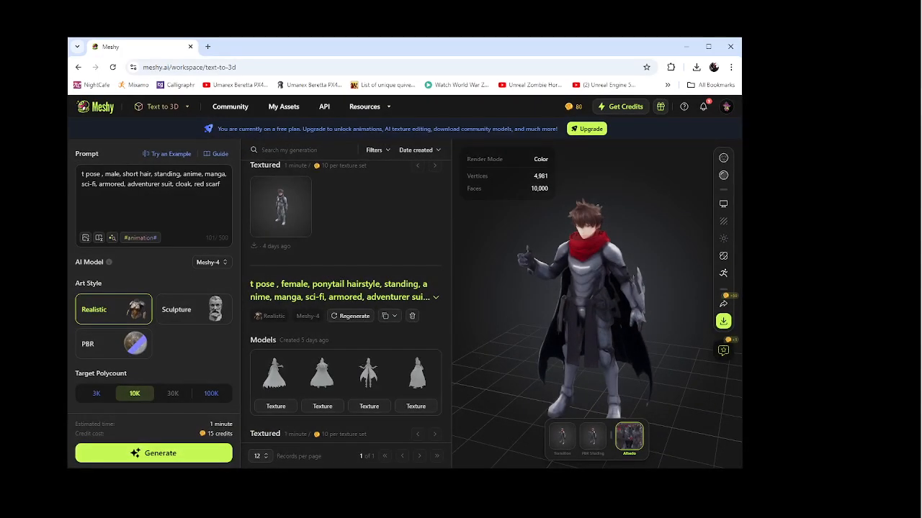
{"action": "key", "text": "alt+Tab"}
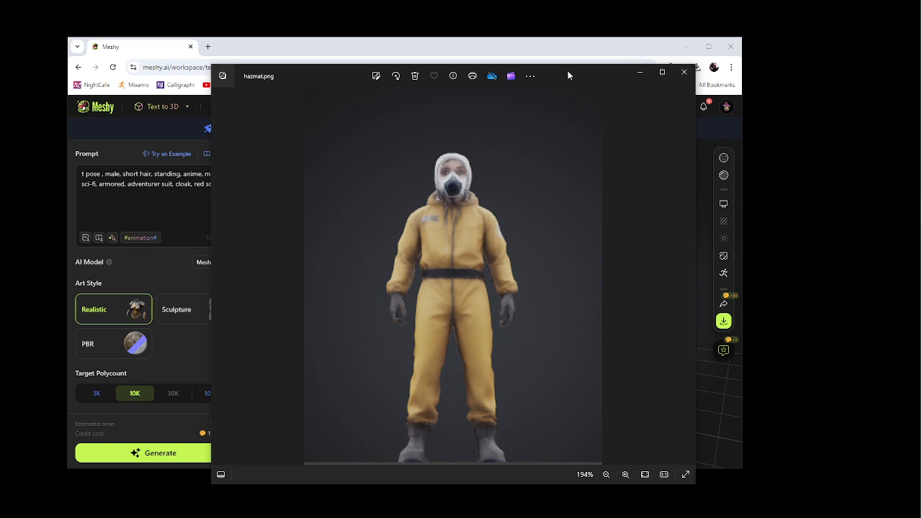
{"action": "left_click_drag", "start_coordinate": [567, 71], "coordinate": [383, 74]}
- Inspect the textured male adventurer with the red scarf from several angles
{"action": "left_click_drag", "start_coordinate": [570, 320], "coordinate": [602, 314]}
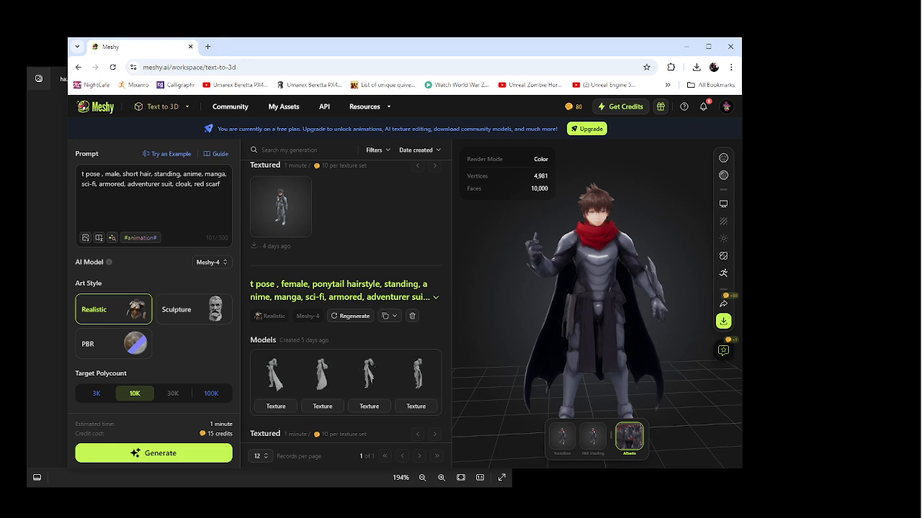
{"action": "left_click_drag", "start_coordinate": [614, 362], "coordinate": [580, 363]}
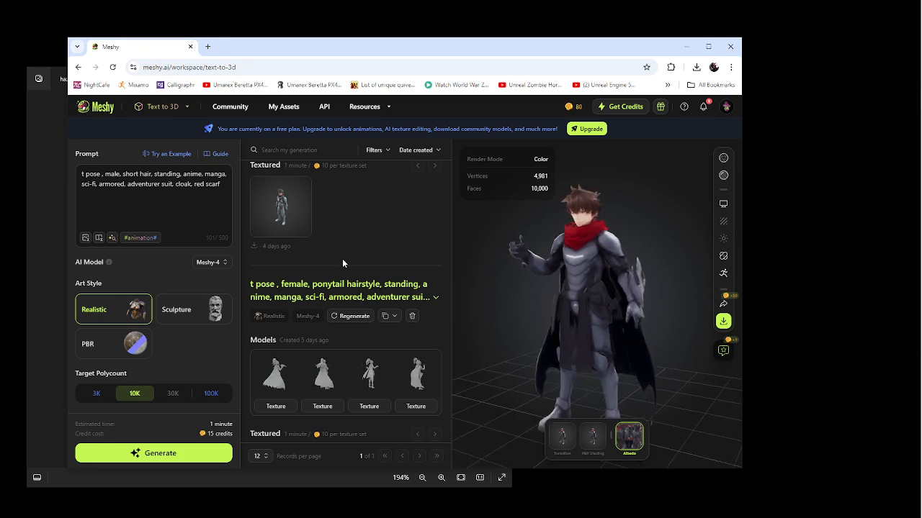
{"action": "scroll", "coordinate": [342, 258], "scroll_direction": "up", "scroll_amount": 3}
{"action": "scroll", "coordinate": [349, 299], "scroll_direction": "down", "scroll_amount": 3}
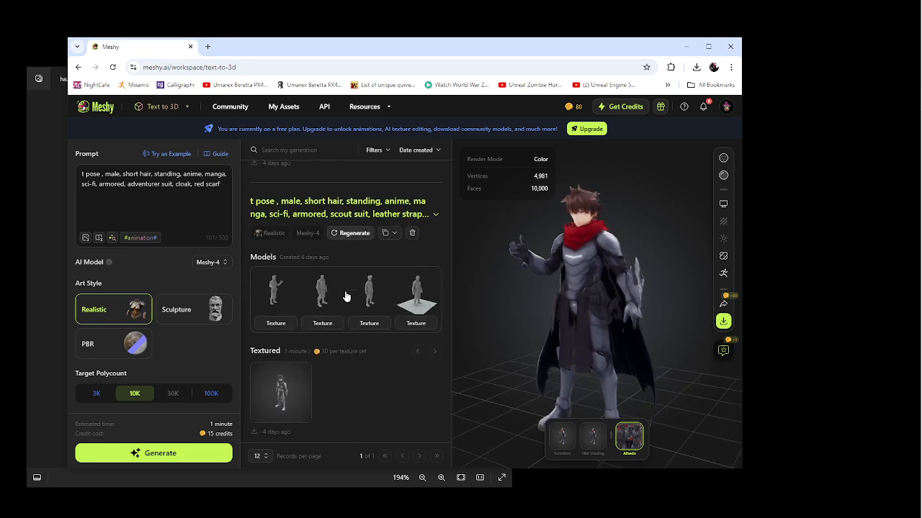
- Preview the textured female adventurer with the ponytail and red scarf, and inspect it from several sides
{"action": "scroll", "coordinate": [293, 341], "scroll_direction": "down", "scroll_amount": 6}
{"action": "left_click", "coordinate": [293, 330]}
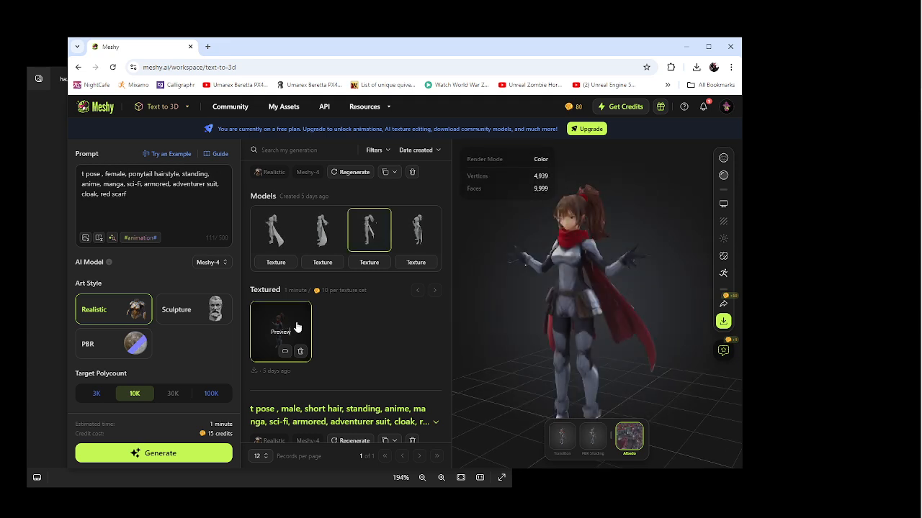
{"action": "scroll", "coordinate": [307, 322], "scroll_direction": "down", "scroll_amount": 3}
{"action": "left_click_drag", "start_coordinate": [553, 302], "coordinate": [631, 217]}
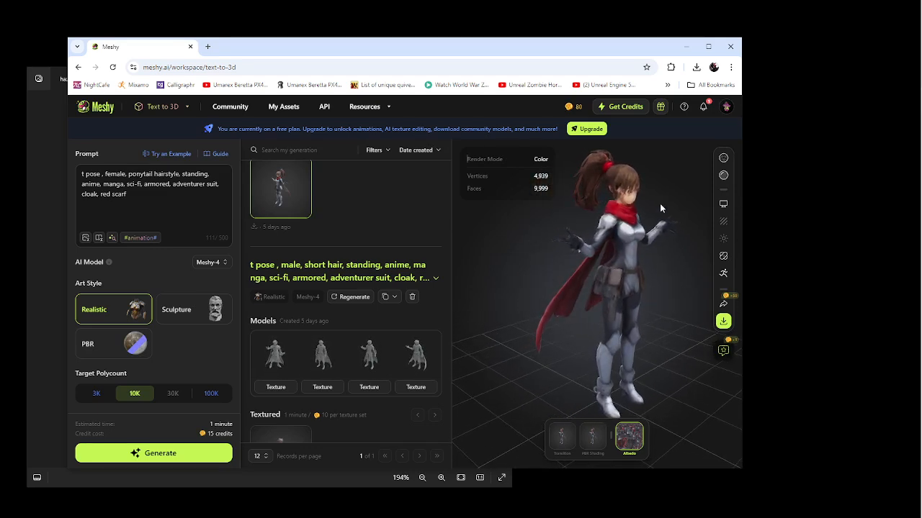
{"action": "left_click_drag", "start_coordinate": [538, 335], "coordinate": [557, 314]}
{"action": "scroll", "coordinate": [359, 331], "scroll_direction": "down", "scroll_amount": 1}
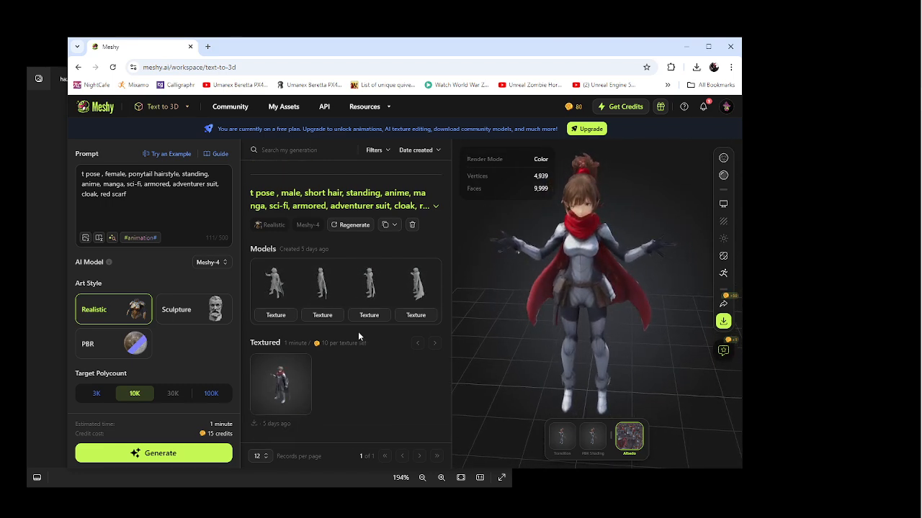
- Compare the textured male and female adventurer models by previewing them alternately
{"action": "mouse_move", "coordinate": [285, 392]}
{"action": "left_click", "coordinate": [369, 284]}
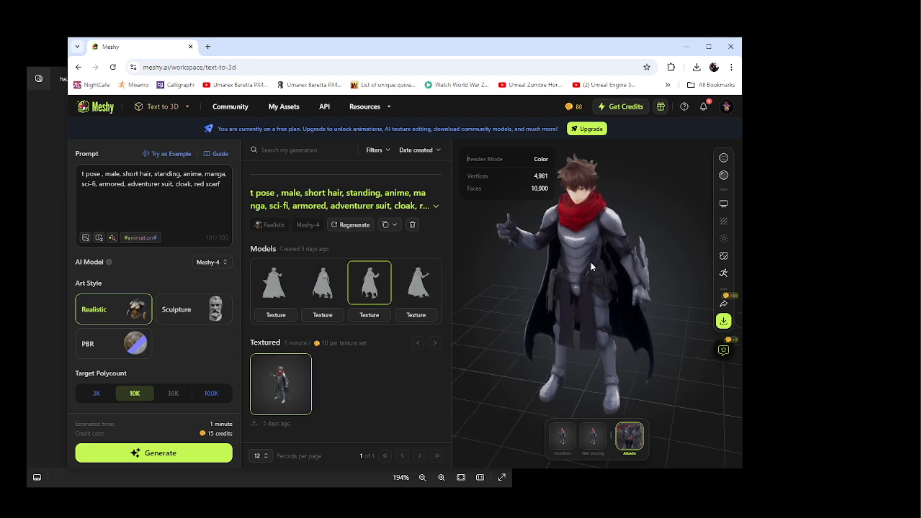
{"action": "scroll", "coordinate": [385, 288], "scroll_direction": "up", "scroll_amount": 1}
{"action": "scroll", "coordinate": [324, 274], "scroll_direction": "up", "scroll_amount": 1}
{"action": "left_click", "coordinate": [277, 249]}
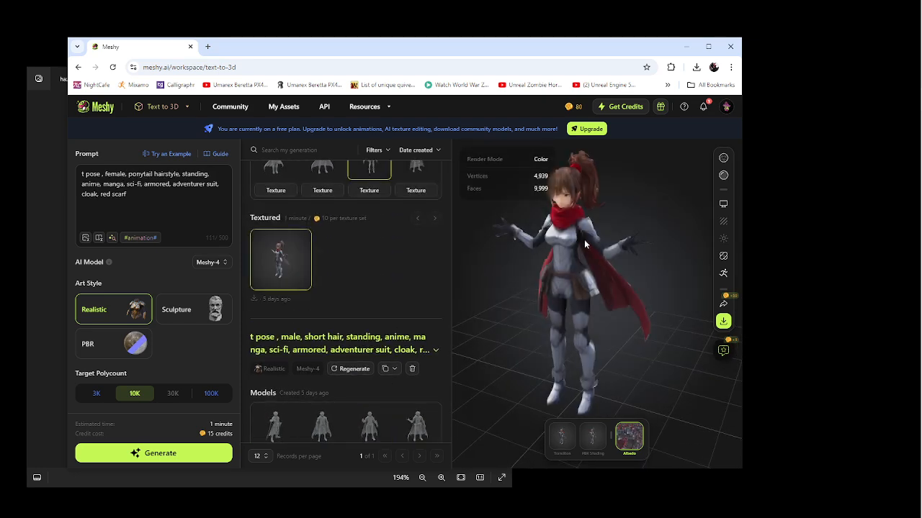
{"action": "left_click_drag", "start_coordinate": [548, 259], "coordinate": [608, 235]}
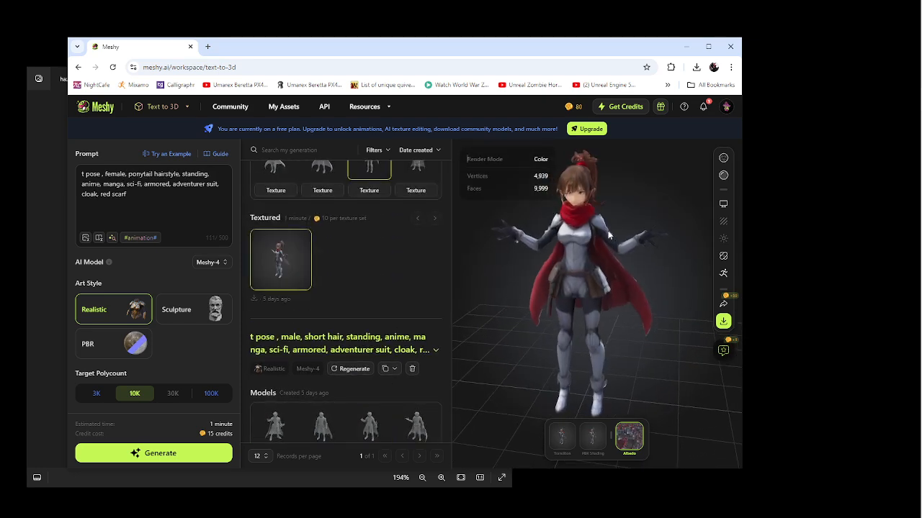
{"action": "scroll", "coordinate": [274, 403], "scroll_direction": "down", "scroll_amount": 2}
{"action": "left_click", "coordinate": [274, 403]}
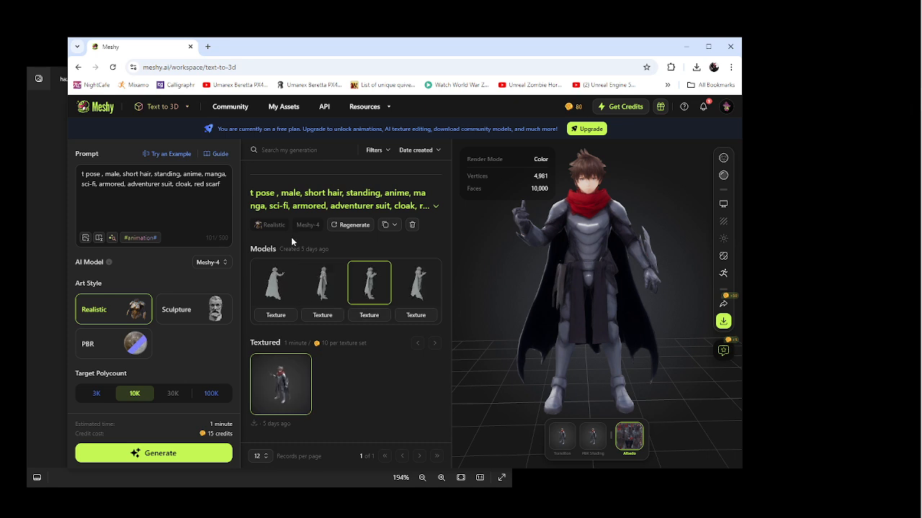
{"action": "scroll", "coordinate": [277, 241], "scroll_direction": "up", "scroll_amount": 1}
{"action": "left_click", "coordinate": [273, 211]}
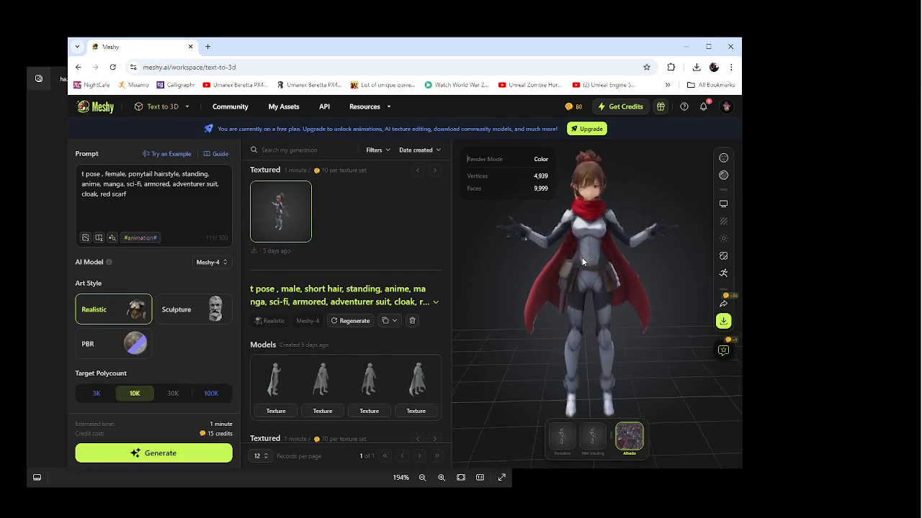
{"action": "scroll", "coordinate": [337, 303], "scroll_direction": "down", "scroll_amount": 2}
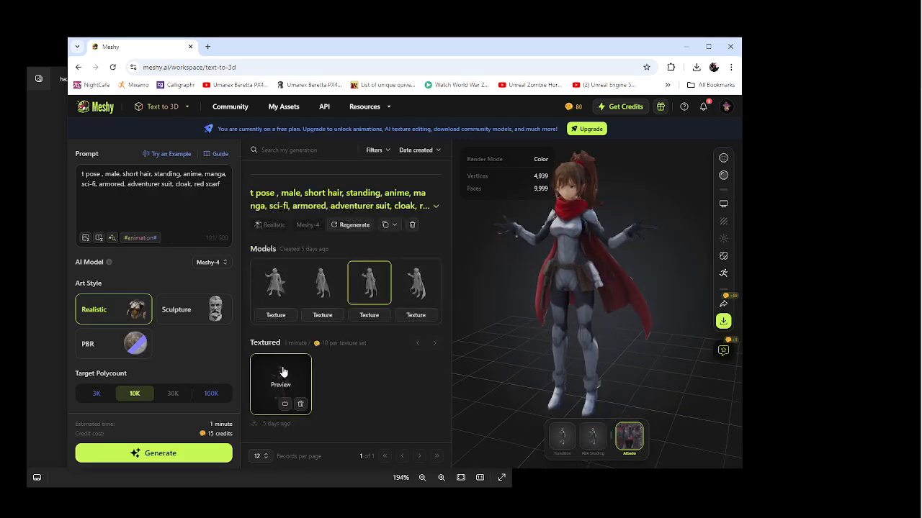
{"action": "left_click", "coordinate": [281, 375]}
- Preview the textured female character generated from the scout suit prompt
{"action": "scroll", "coordinate": [284, 277], "scroll_direction": "up", "scroll_amount": 3}
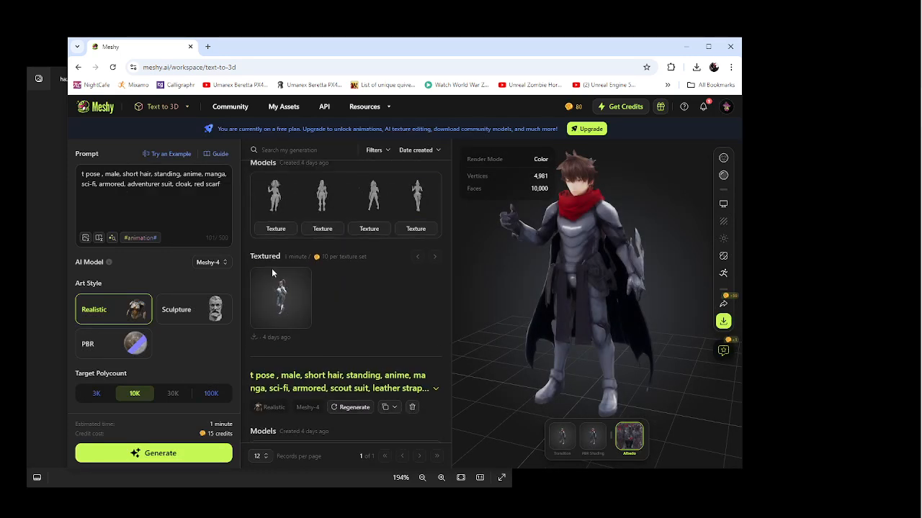
{"action": "left_click", "coordinate": [277, 288]}
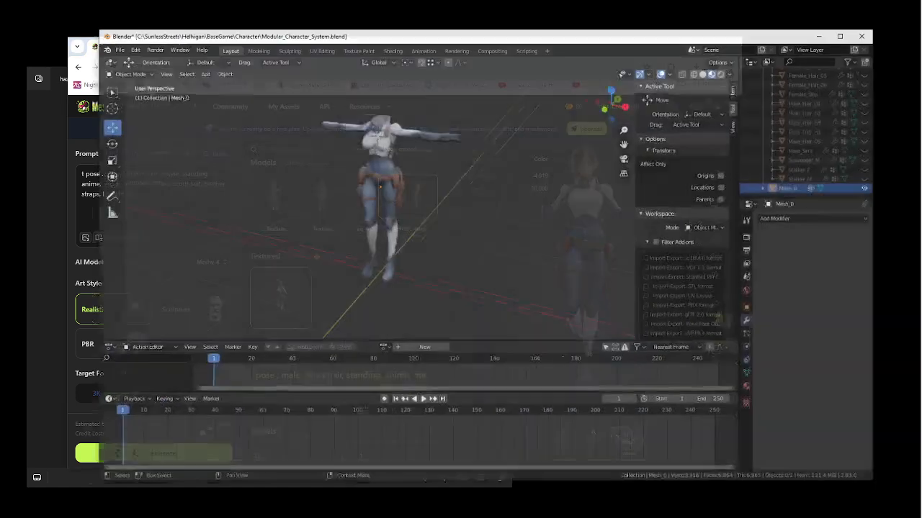
- Switch to Blender and examine the leg topology of Mesh_0 in Edit Mode from the front and back
{"action": "middle_click_drag", "start_coordinate": [331, 267], "coordinate": [401, 245]}
{"action": "key", "text": "KP_3"}
{"action": "key", "text": "KP_1"}
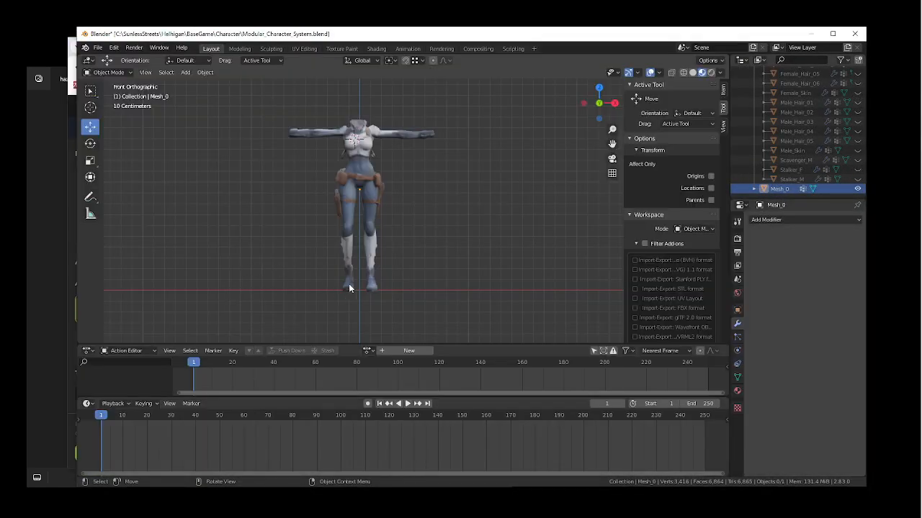
{"action": "left_click", "coordinate": [348, 285]}
{"action": "key", "text": "Tab"}
{"action": "scroll", "coordinate": [345, 275], "scroll_direction": "up", "scroll_amount": 5}
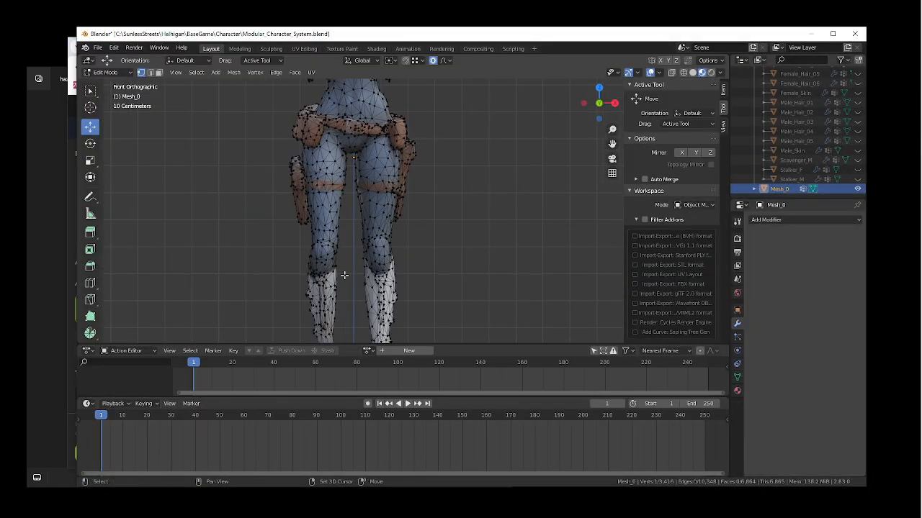
{"action": "middle_click_drag", "start_coordinate": [342, 301], "coordinate": [475, 214], "text": "shift"}
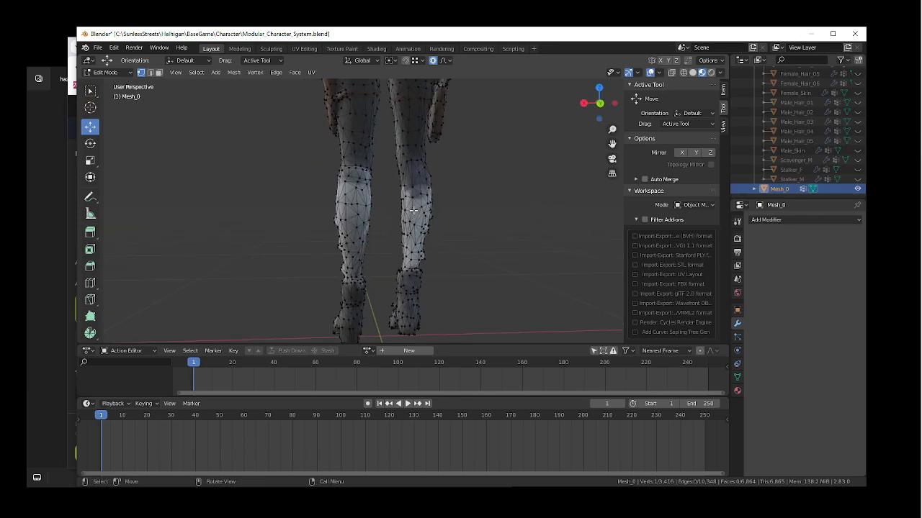
{"action": "mouse_move", "coordinate": [359, 197]}
{"action": "middle_mouse_down"}
{"action": "mouse_move", "coordinate": [481, 204]}
{"action": "mouse_move", "coordinate": [356, 204]}
{"action": "middle_mouse_up"}
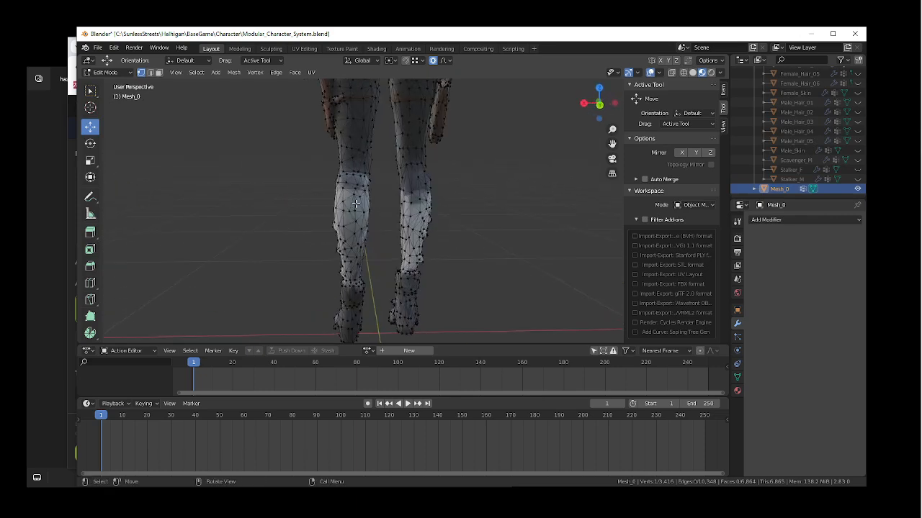
{"action": "middle_click_drag", "start_coordinate": [408, 189], "coordinate": [288, 220]}
{"action": "scroll", "coordinate": [379, 287], "scroll_direction": "down", "scroll_amount": 4}
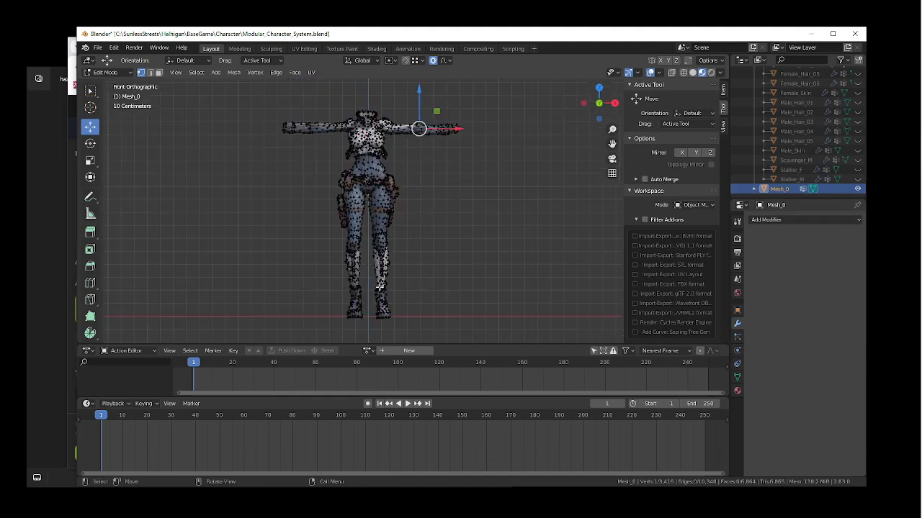
{"action": "middle_click_drag", "start_coordinate": [370, 234], "coordinate": [313, 258]}
{"action": "key", "text": "Tab"}
- Switch to Meshy, preview the textured male adventurer, and view its download settings
{"action": "key", "text": "alt+Tab"}
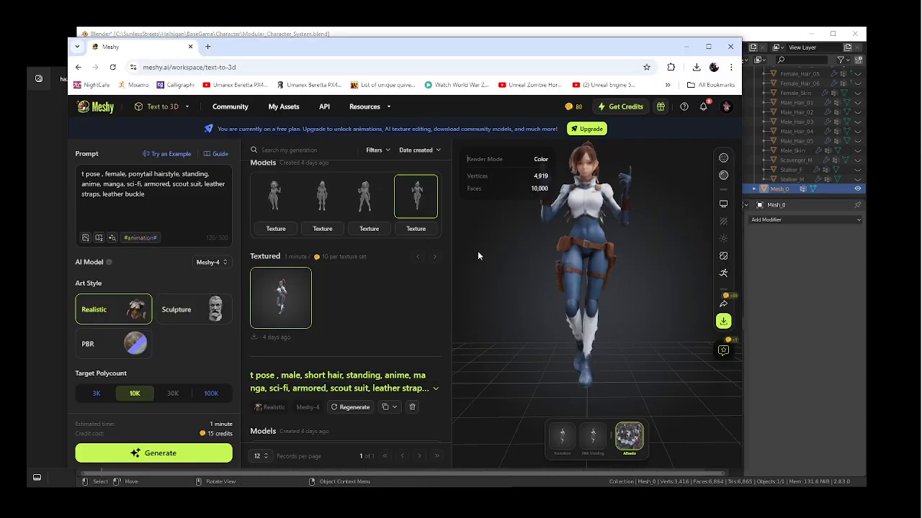
{"action": "scroll", "coordinate": [393, 293], "scroll_direction": "up", "scroll_amount": 1}
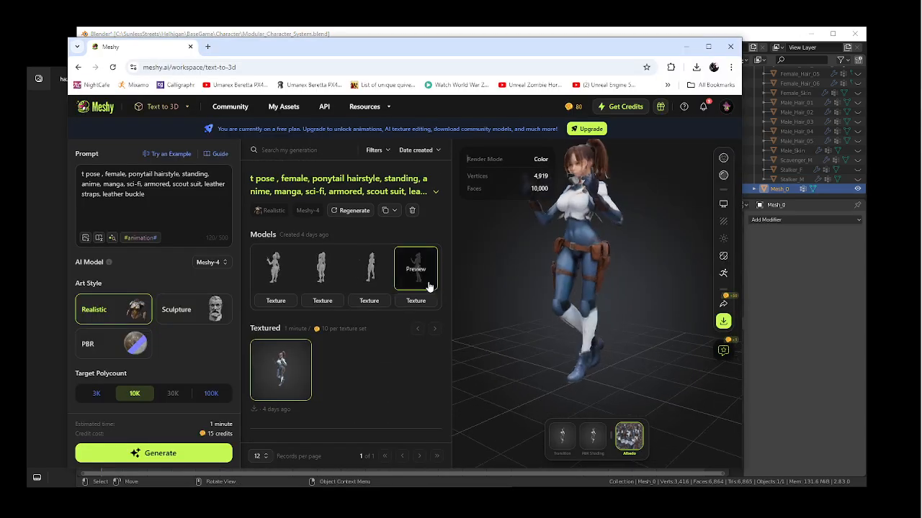
{"action": "scroll", "coordinate": [393, 282], "scroll_direction": "down", "scroll_amount": 7}
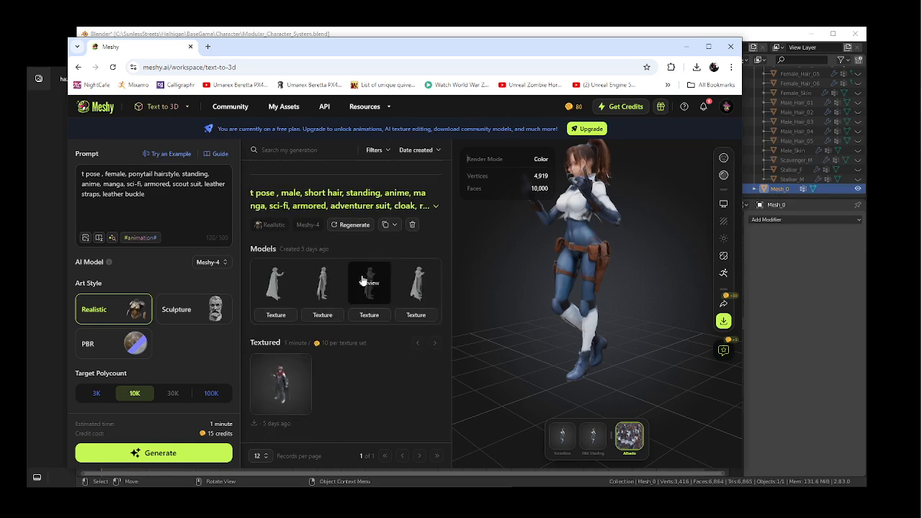
{"action": "left_click", "coordinate": [293, 368]}
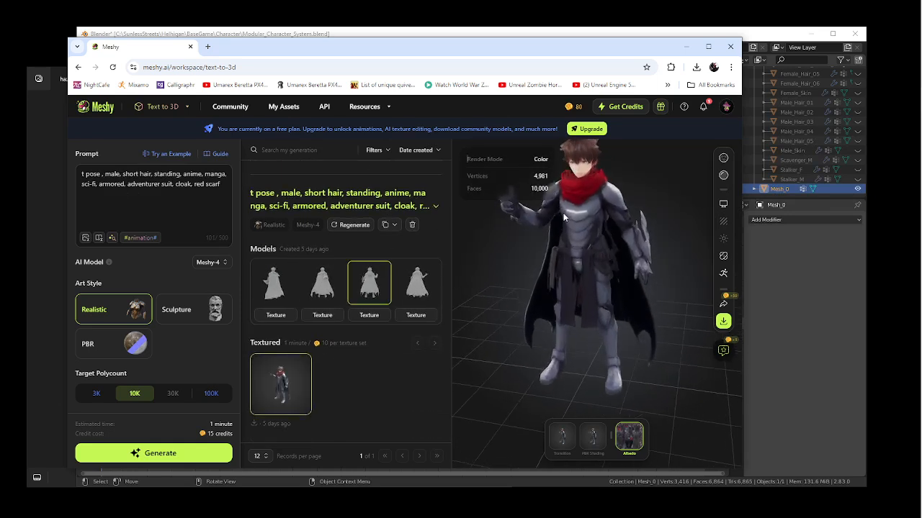
{"action": "left_click", "coordinate": [723, 321]}
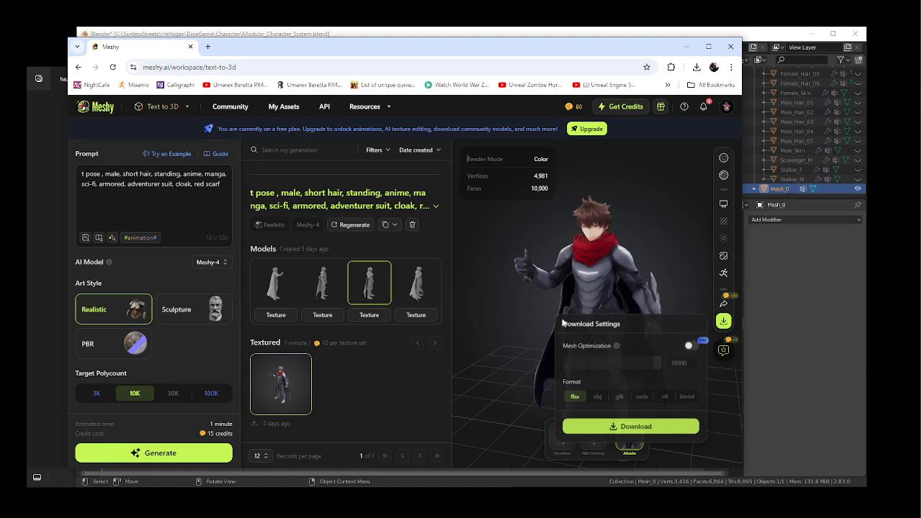
{"action": "left_click", "coordinate": [626, 273]}
- Minimize the browser and switch to the Downloads folder in File Explorer
{"action": "left_click", "coordinate": [685, 47]}
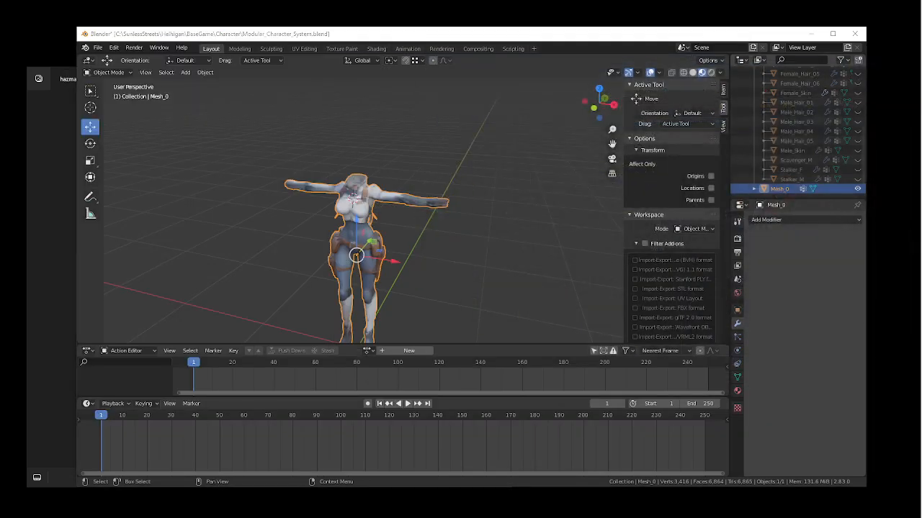
{"action": "left_click", "coordinate": [432, 508]}
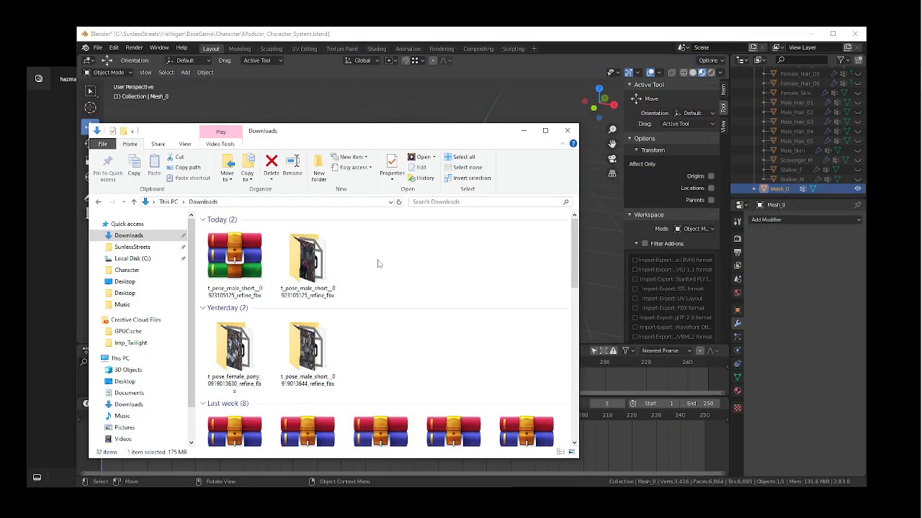
{"action": "left_click", "coordinate": [234, 263]}
{"action": "right_click", "coordinate": [235, 274]}
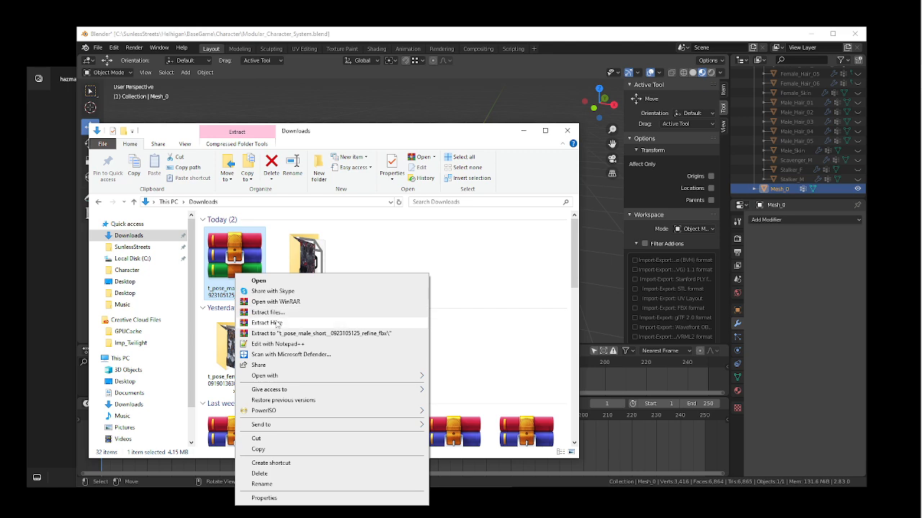
{"action": "left_click", "coordinate": [278, 323]}
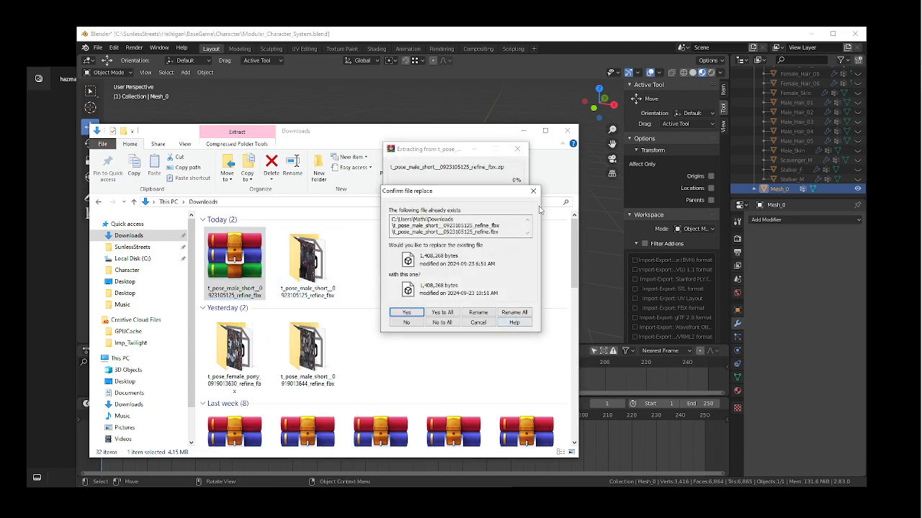
{"action": "left_click", "coordinate": [533, 191]}
{"action": "left_click", "coordinate": [611, 179]}
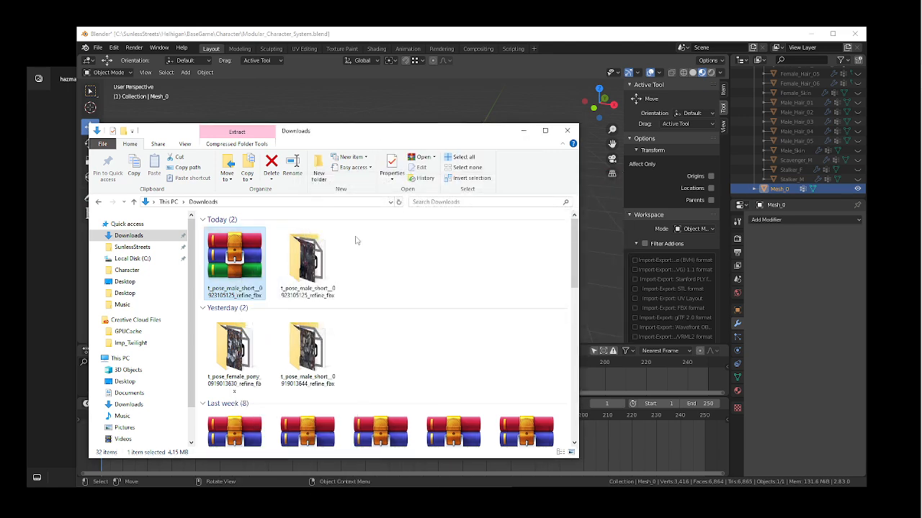
{"action": "left_click", "coordinate": [306, 263]}
{"action": "double_click", "coordinate": [306, 254]}
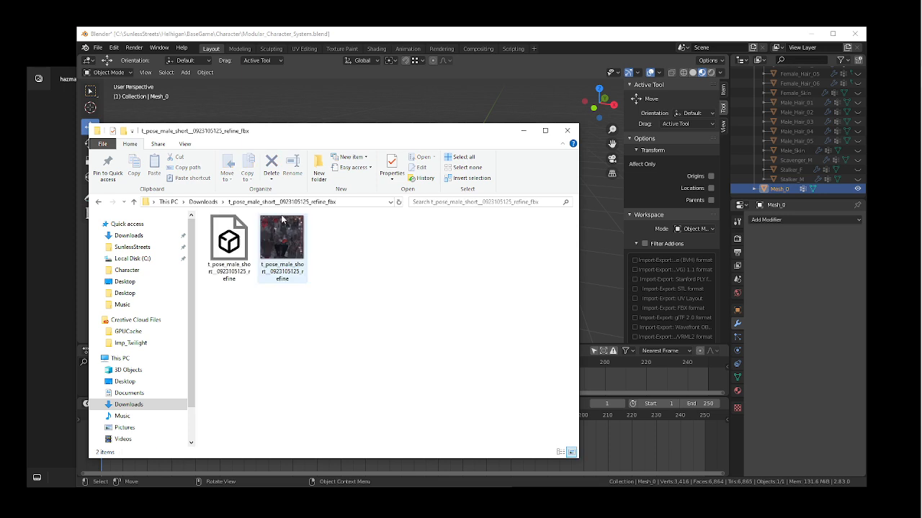
{"action": "left_click", "coordinate": [352, 201]}
{"action": "left_click", "coordinate": [119, 62]}
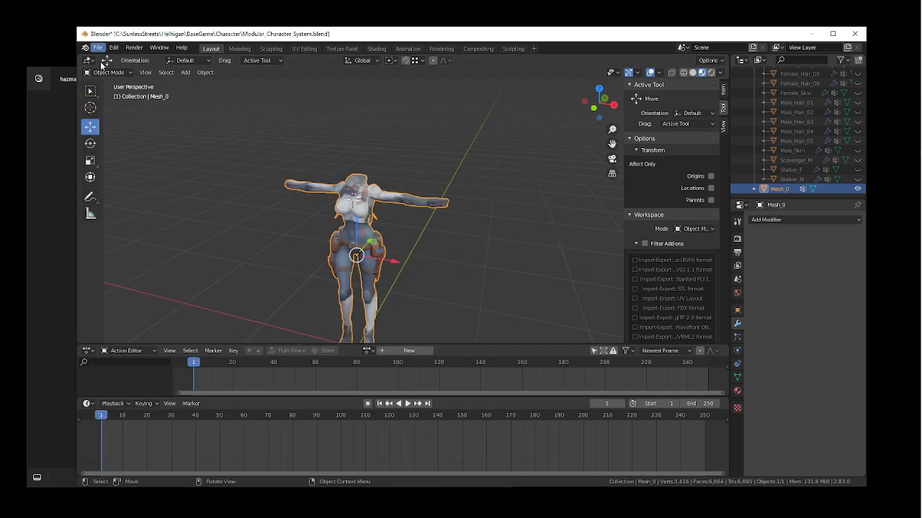
{"action": "left_click", "coordinate": [98, 48]}
{"action": "mouse_move", "coordinate": [129, 176]}
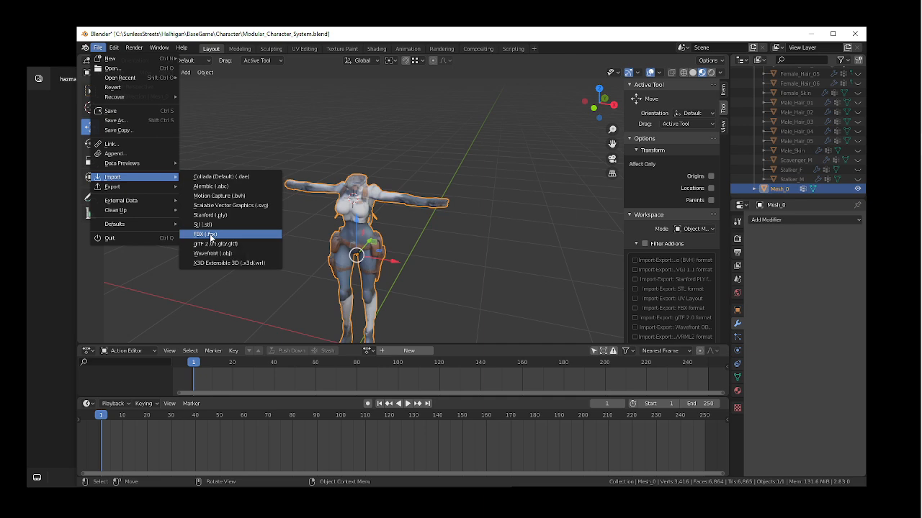
{"action": "left_click", "coordinate": [208, 234]}
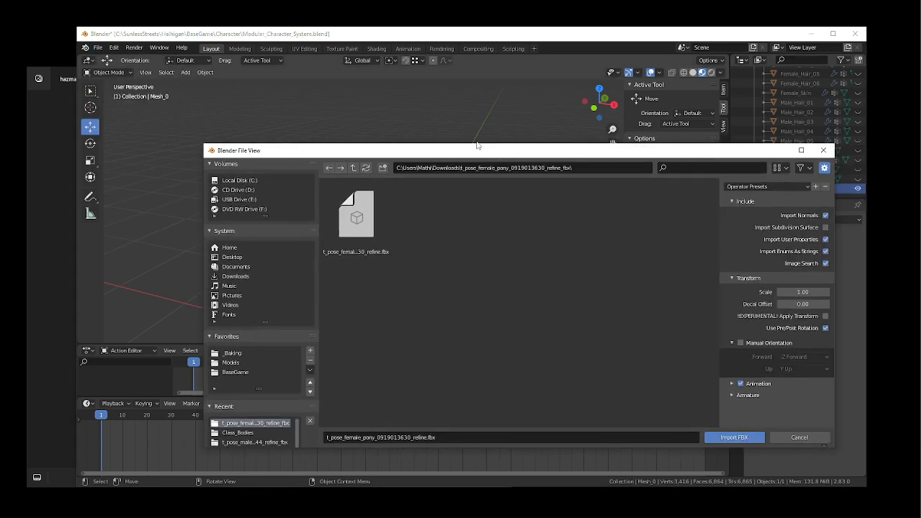
{"action": "left_click", "coordinate": [483, 171]}
{"action": "key", "text": "ctrl+v"}
{"action": "key", "text": "Return"}
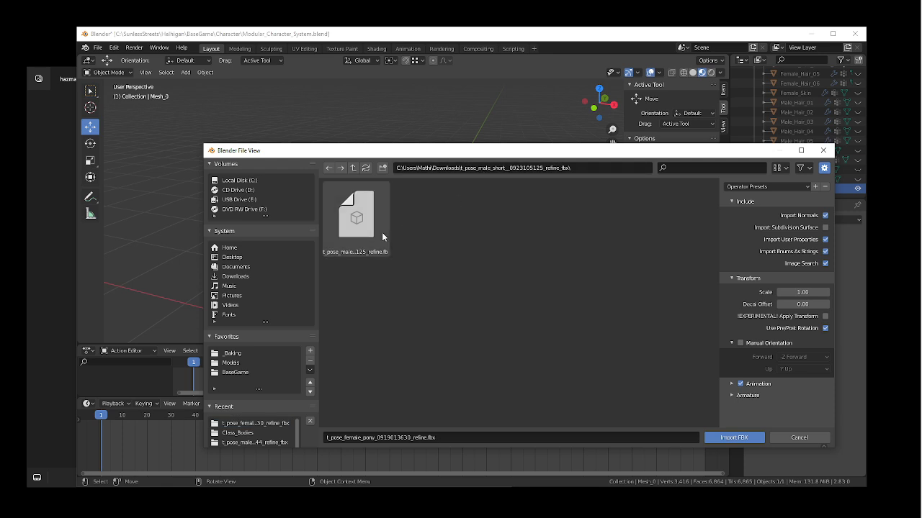
{"action": "double_click", "coordinate": [339, 233]}
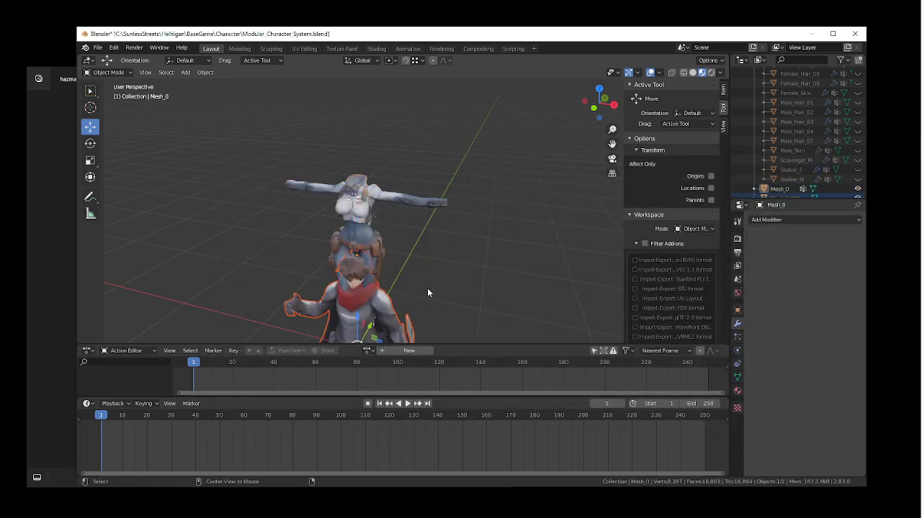
- Unhide HumanSkeleton and hide the female Mesh_0 in the front view
{"action": "key", "text": "KP_1"}
{"action": "scroll", "coordinate": [782, 174], "scroll_direction": "up", "scroll_amount": 5}
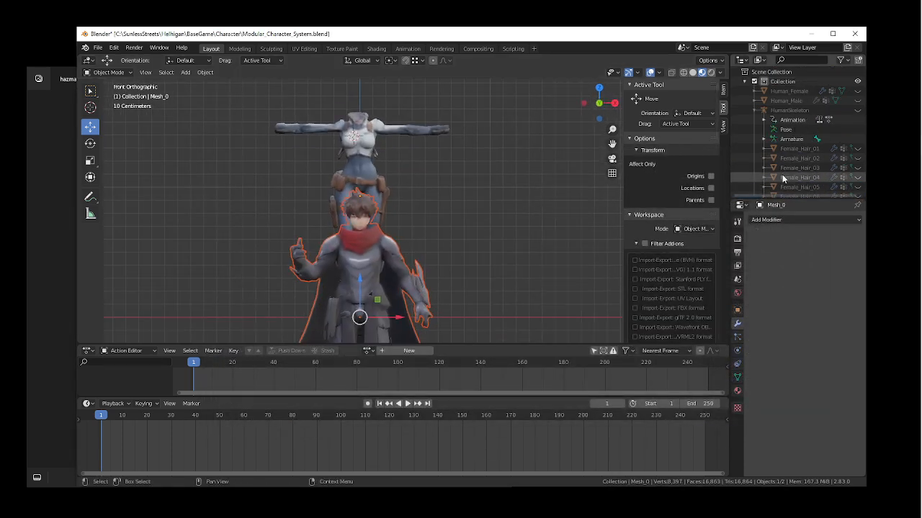
{"action": "left_click", "coordinate": [858, 111]}
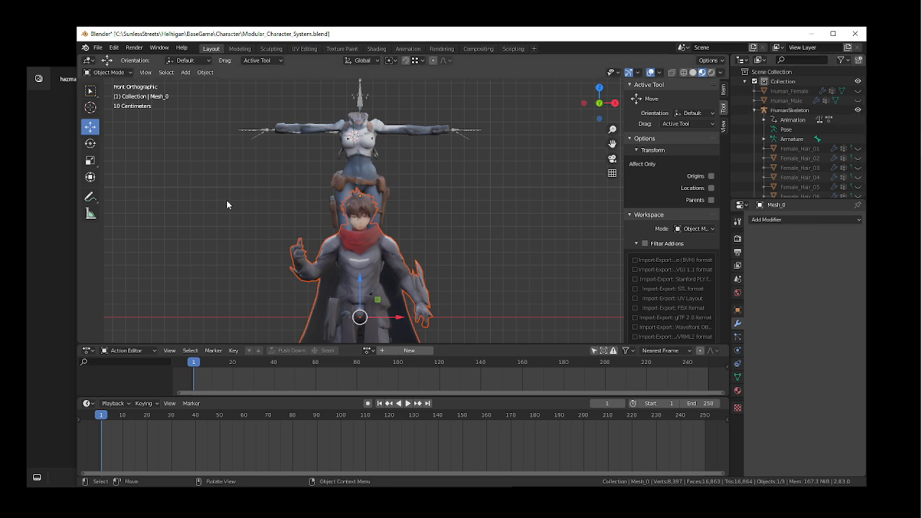
{"action": "left_click", "coordinate": [372, 124]}
{"action": "key", "text": "h"}
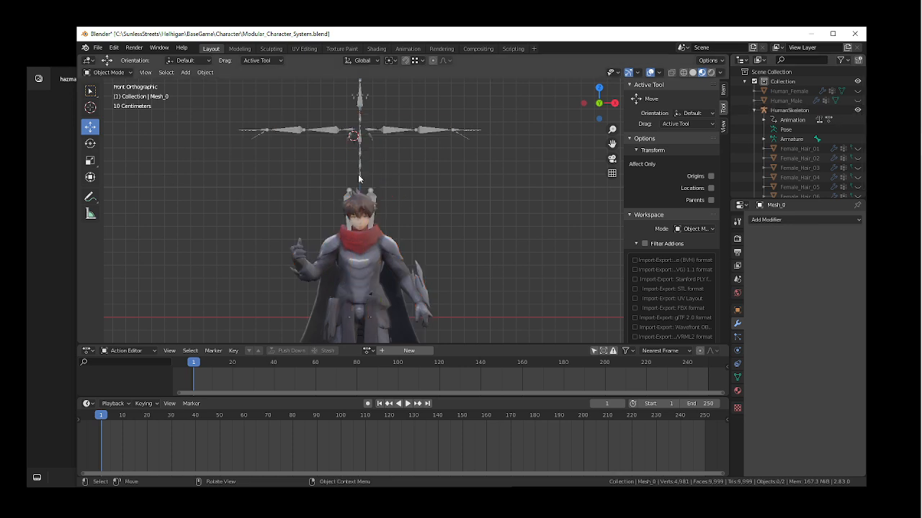
- Unhide Scavenger_M as a size reference for the imported male character
{"action": "scroll", "coordinate": [838, 166], "scroll_direction": "down", "scroll_amount": 7}
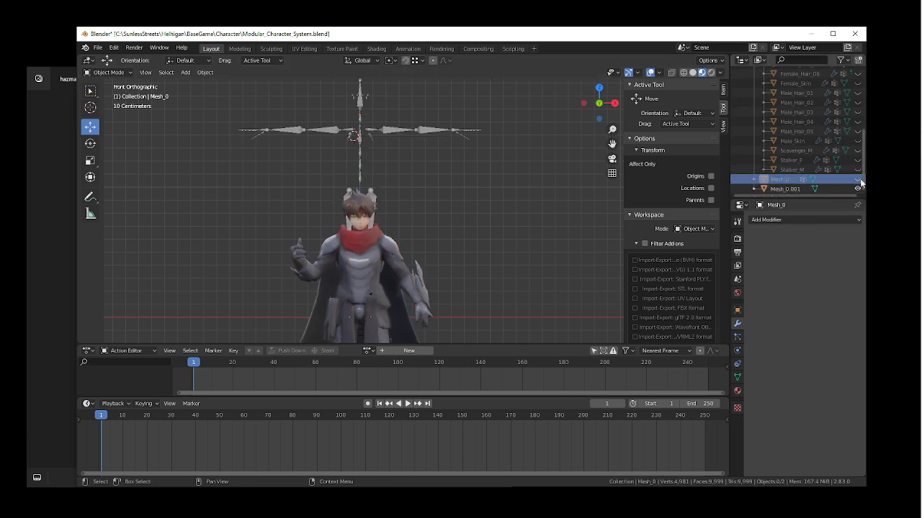
{"action": "left_click", "coordinate": [858, 180]}
{"action": "left_click", "coordinate": [858, 180]}
{"action": "left_click", "coordinate": [798, 170]}
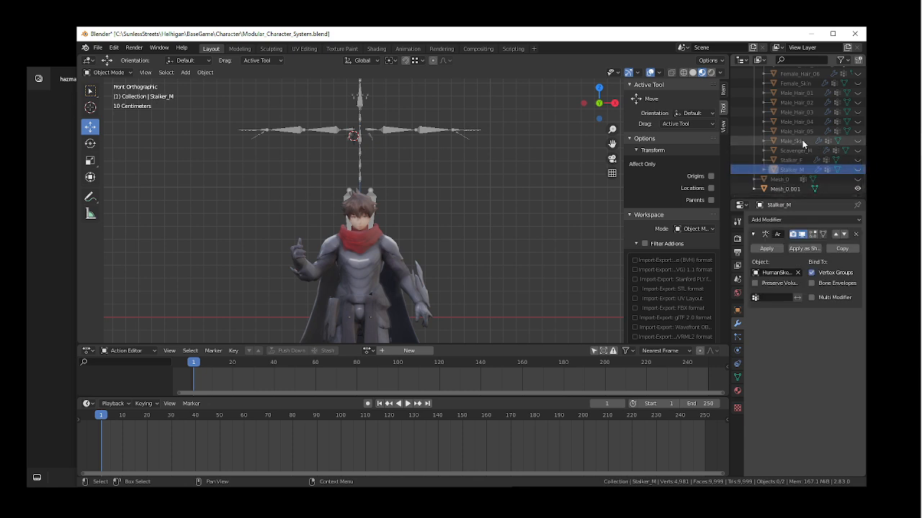
{"action": "left_click", "coordinate": [857, 150]}
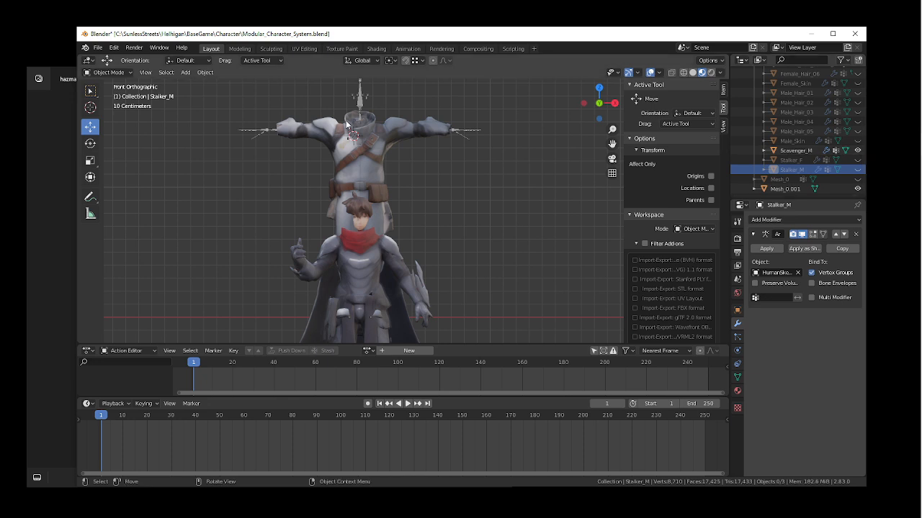
- Raise Mesh_0.001 about 0.99 m along Z so it overlaps the Scavenger_M body
{"action": "left_click", "coordinate": [338, 297]}
{"action": "left_click_drag", "start_coordinate": [361, 277], "coordinate": [452, 144]}
{"action": "middle_click_drag", "start_coordinate": [442, 126], "coordinate": [447, 167], "text": "shift"}
{"action": "scroll", "coordinate": [446, 167], "scroll_direction": "down", "scroll_amount": 1}
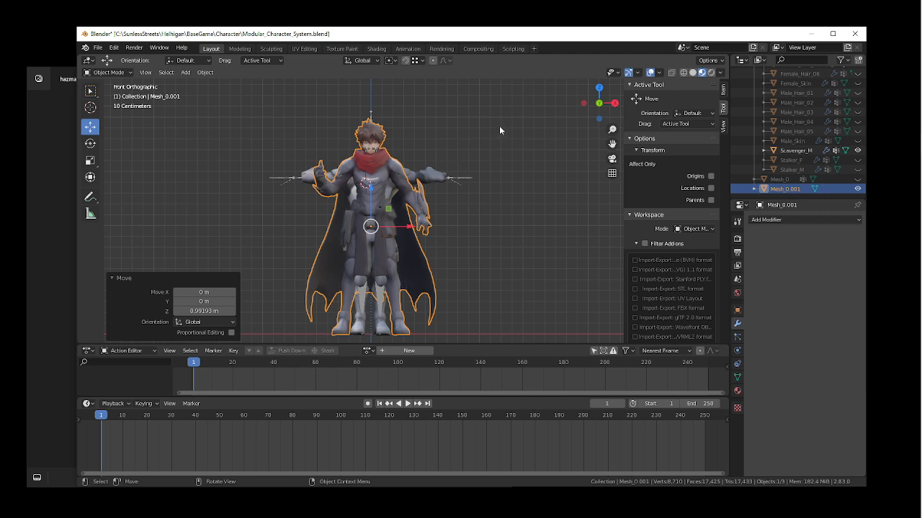
- Scale Mesh_0.001 by about 0.91, then by about 1.029, and lower it about 0.053 m to match Scavenger_M
{"action": "key", "text": "s"}
{"action": "left_click", "coordinate": [481, 127]}
{"action": "key", "text": "s"}
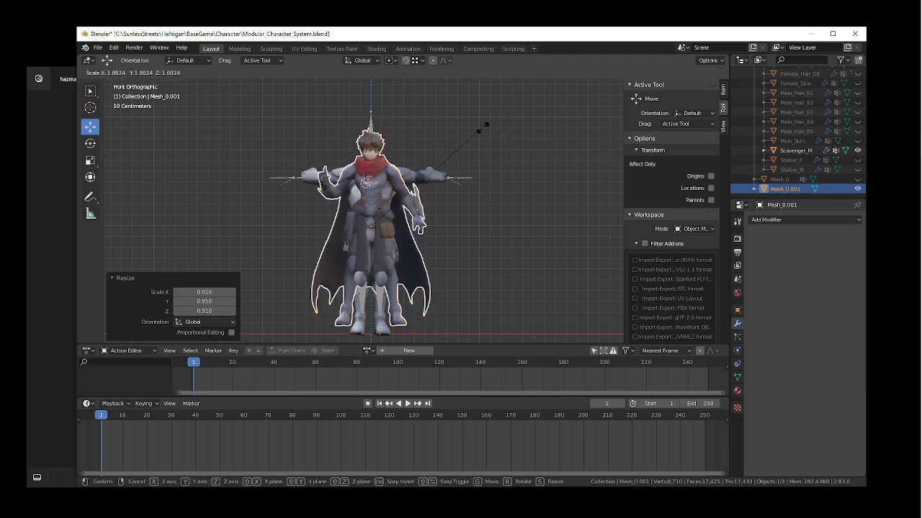
{"action": "left_click", "coordinate": [487, 131]}
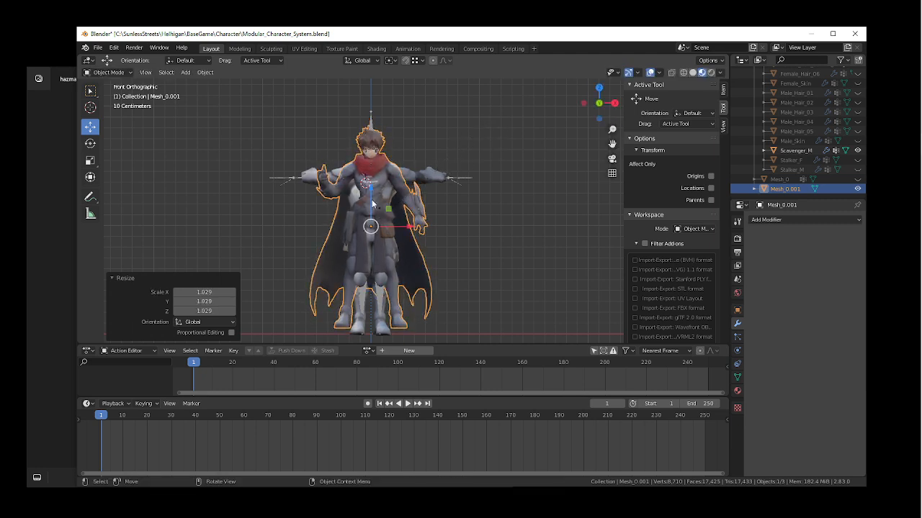
{"action": "left_click_drag", "start_coordinate": [373, 205], "coordinate": [392, 204]}
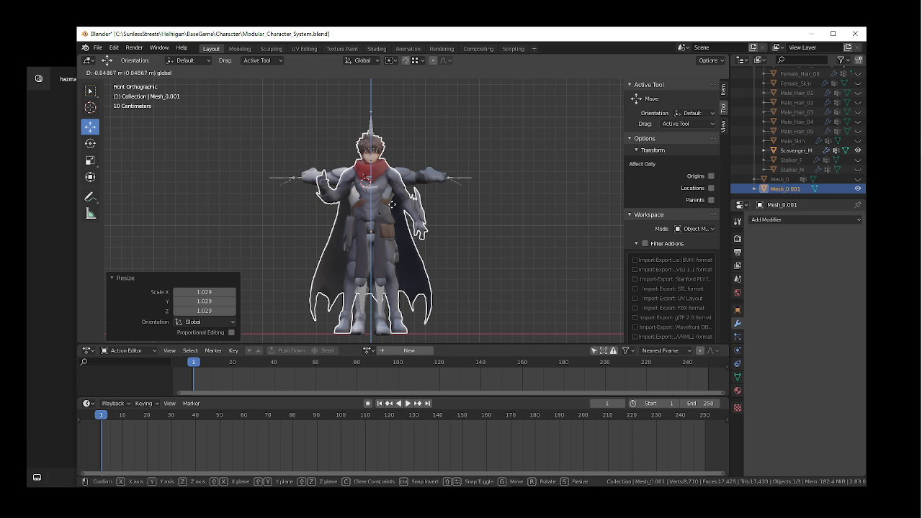
{"action": "left_click_drag", "start_coordinate": [392, 204], "coordinate": [393, 205]}
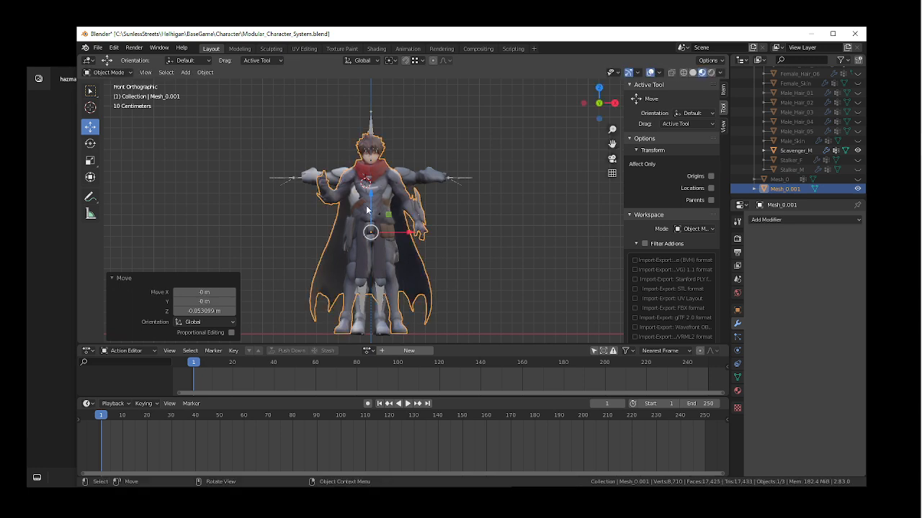
- Shift Mesh_0.001 about -0.02 m along Y to align its depth with Scavenger_M
{"action": "middle_click_drag", "start_coordinate": [367, 210], "coordinate": [476, 199]}
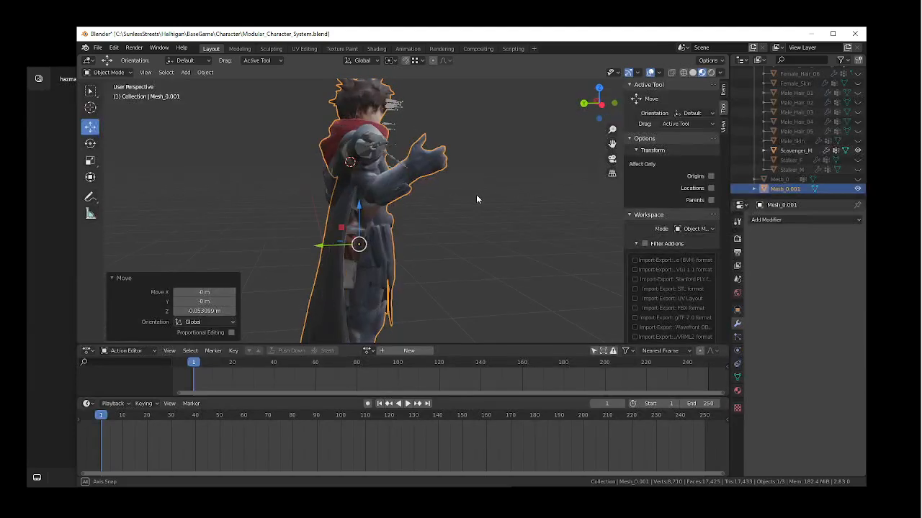
{"action": "mouse_move", "coordinate": [339, 247]}
{"action": "left_mouse_down"}
{"action": "mouse_move", "coordinate": [366, 249]}
{"action": "mouse_move", "coordinate": [343, 250]}
{"action": "left_mouse_up"}
{"action": "middle_click_drag", "start_coordinate": [419, 160], "coordinate": [339, 172]}
{"action": "scroll", "coordinate": [338, 171], "scroll_direction": "down", "scroll_amount": 3}
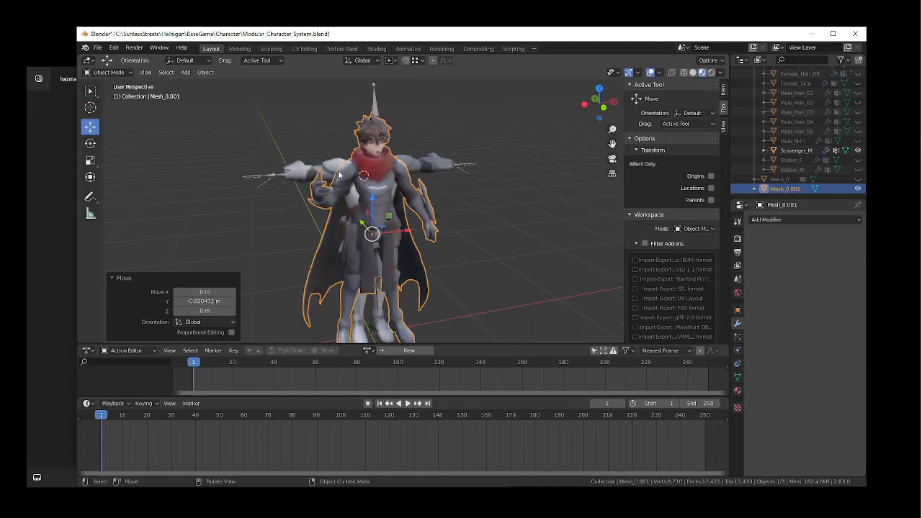
- Hide HumanSkeleton and Scavenger_M, leaving only the imported male character in view
{"action": "left_click", "coordinate": [262, 182]}
{"action": "left_click", "coordinate": [294, 167]}
{"action": "key", "text": "h"}
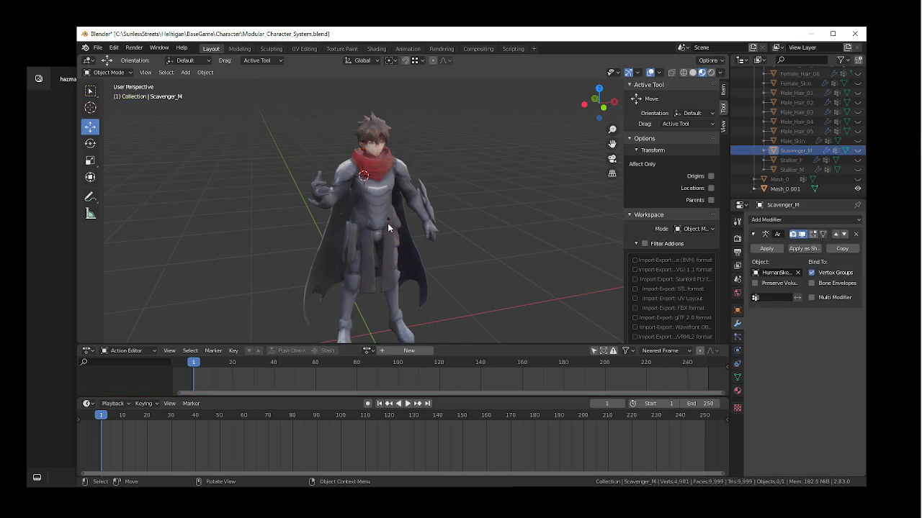
- Enter Edit Mode on Mesh_0.001 and examine the face and scarf topology up close
{"action": "left_click", "coordinate": [393, 224]}
{"action": "middle_click_drag", "start_coordinate": [405, 226], "coordinate": [310, 241]}
{"action": "key", "text": "Tab"}
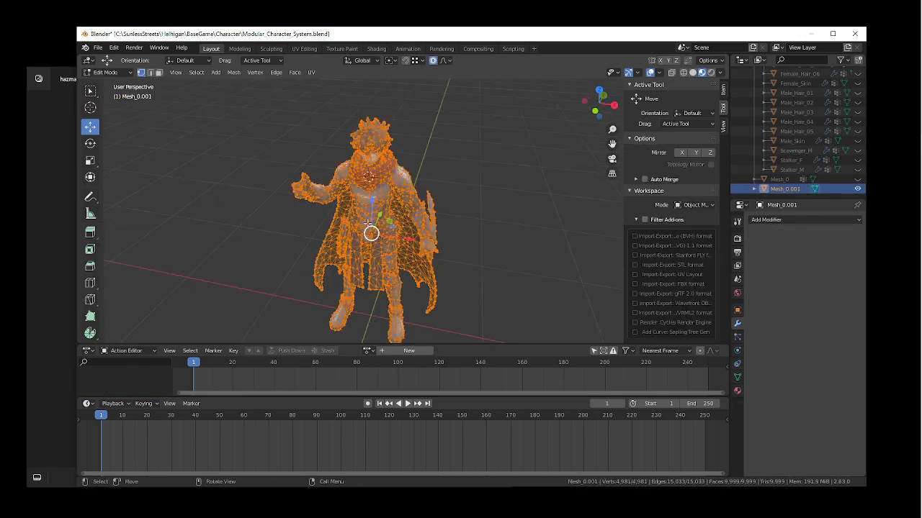
{"action": "key", "text": "shift+grave"}
{"action": "key", "text": "w"}
{"action": "left_click", "coordinate": [365, 209]}
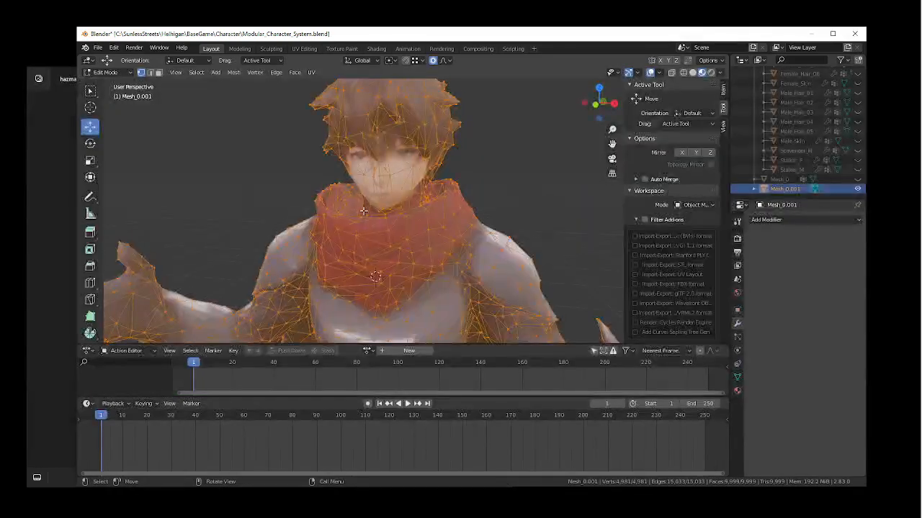
{"action": "key", "text": "3"}
{"action": "key", "text": "shift+grave"}
{"action": "key", "text": "w"}
{"action": "key", "text": "s"}
{"action": "key", "text": "w"}
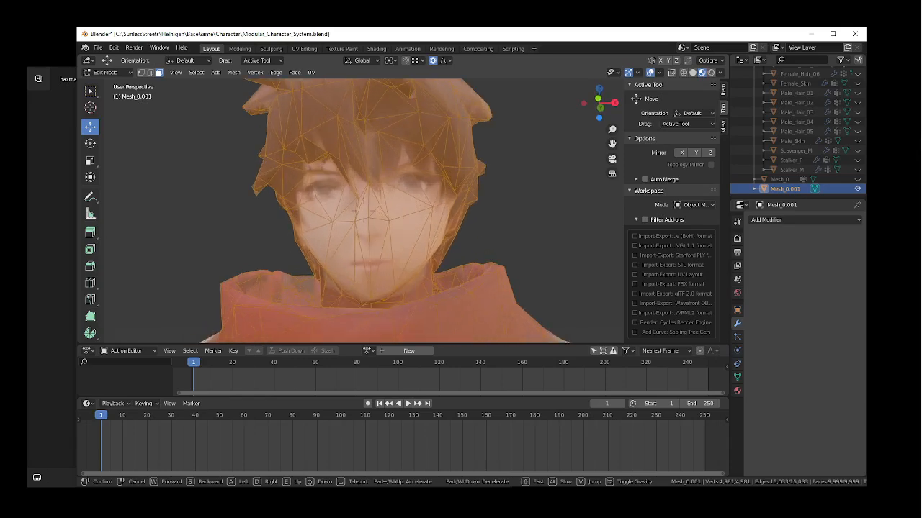
{"action": "key", "text": "s"}
{"action": "left_click", "coordinate": [363, 211]}
- Circle-select the head vertices above the scarf in wireframe shading and delete them
{"action": "key", "text": "1"}
{"action": "key", "text": "alt+a"}
{"action": "key", "text": "c"}
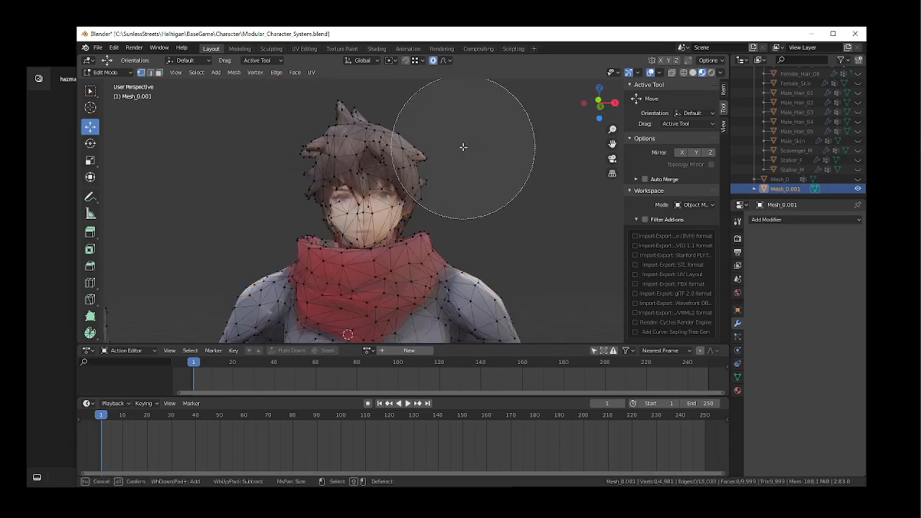
{"action": "key", "text": "Escape"}
{"action": "key", "text": "z"}
{"action": "key", "text": "c"}
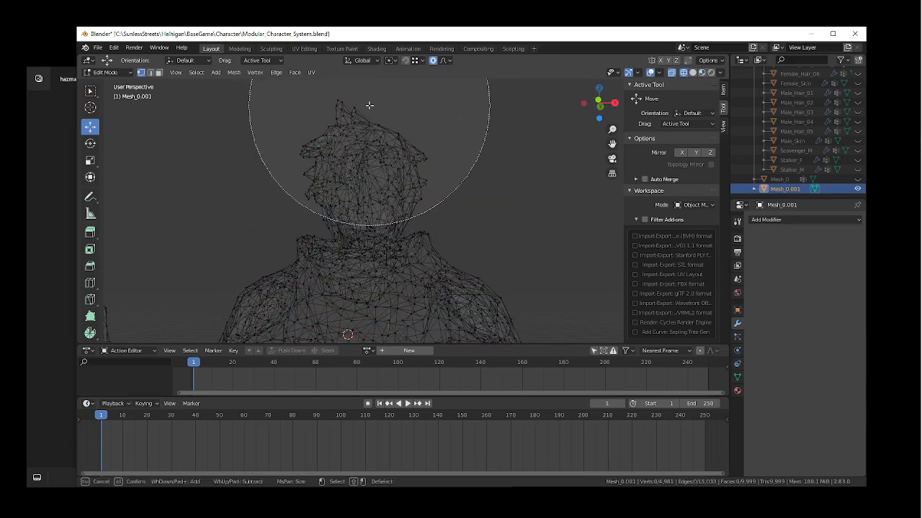
{"action": "left_click_drag", "start_coordinate": [370, 108], "coordinate": [405, 101]}
{"action": "key", "text": "Escape"}
{"action": "key", "text": "x"}
{"action": "left_click", "coordinate": [570, 171]}
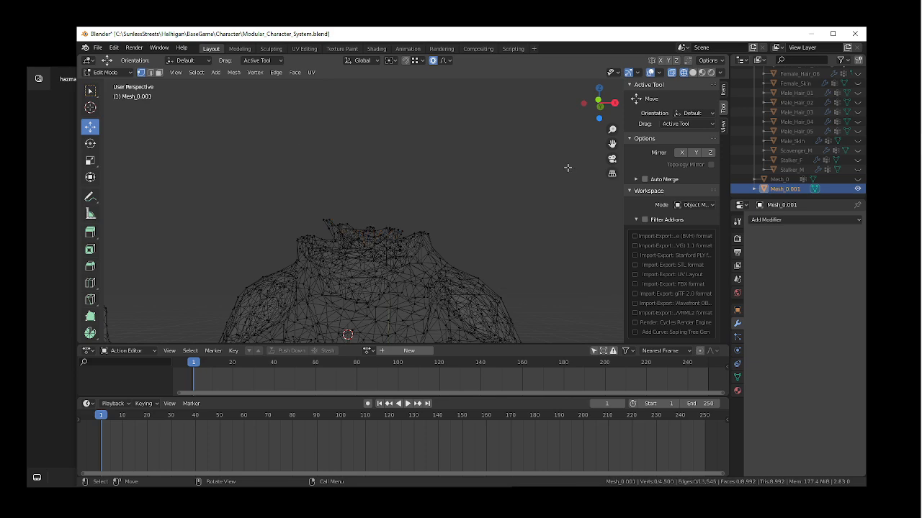
- Examine the leftover neck geometry inside the scarf opening from the front and above in textured shading
{"action": "key", "text": "z"}
{"action": "key", "text": "shift+grave"}
{"action": "key", "text": "e"}
{"action": "key", "text": "w"}
{"action": "key", "text": "s"}
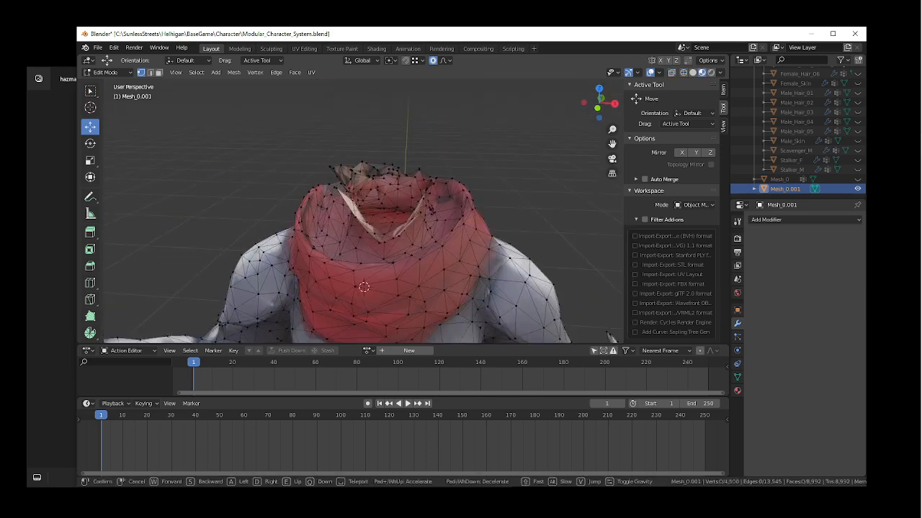
{"action": "key", "text": "w"}
{"action": "left_click", "coordinate": [361, 225]}
{"action": "key", "text": "shift+grave"}
{"action": "key", "text": "w"}
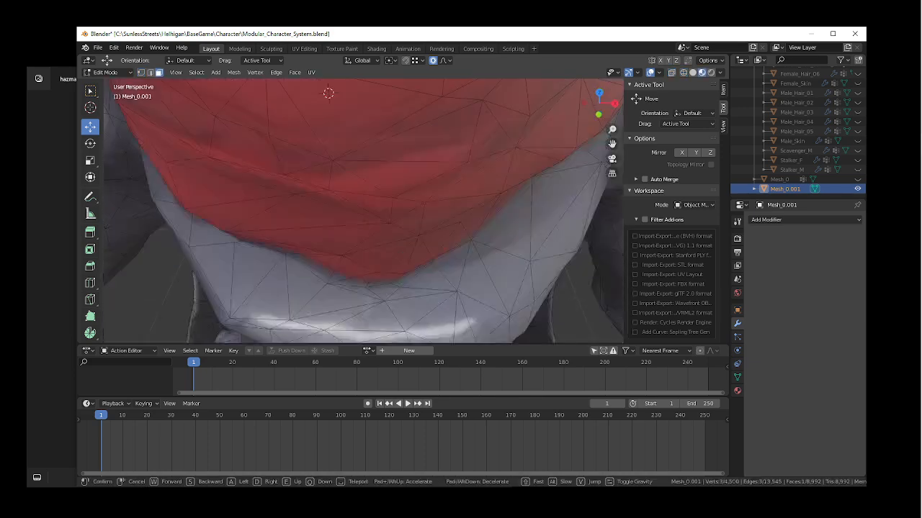
{"action": "key", "text": "s"}
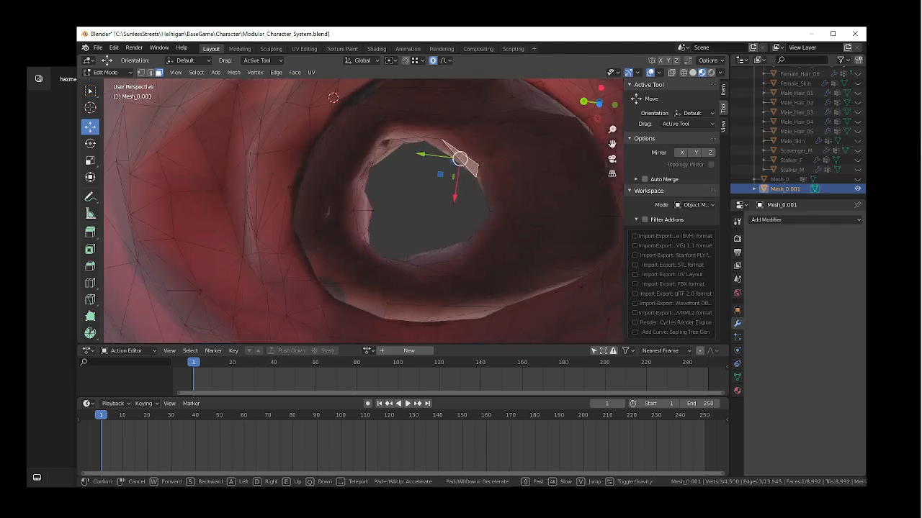
{"action": "left_click", "coordinate": [364, 209]}
- Circle-select the leftover neck geometry around the hole inside the scarf in wireframe shading
{"action": "key", "text": "z"}
{"action": "key", "text": "c"}
{"action": "scroll", "coordinate": [417, 187], "scroll_direction": "up", "scroll_amount": 4}
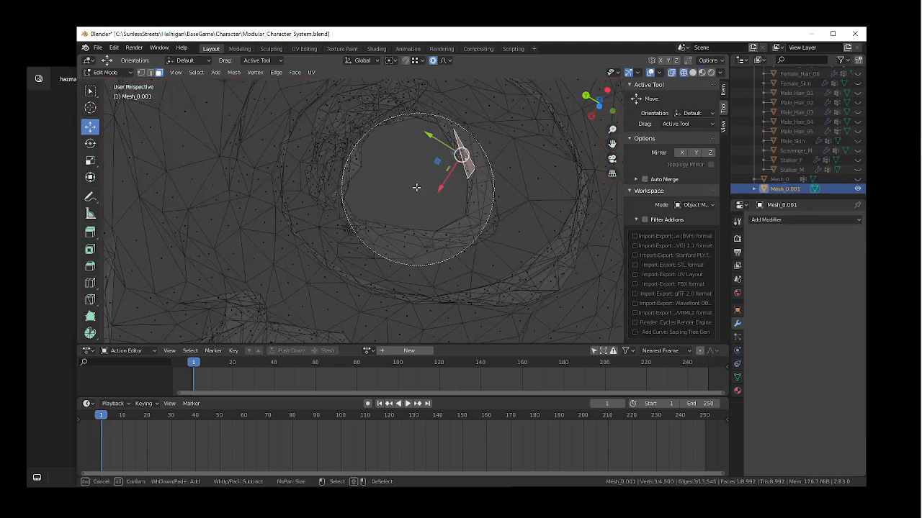
{"action": "left_click_drag", "start_coordinate": [445, 197], "coordinate": [464, 205]}
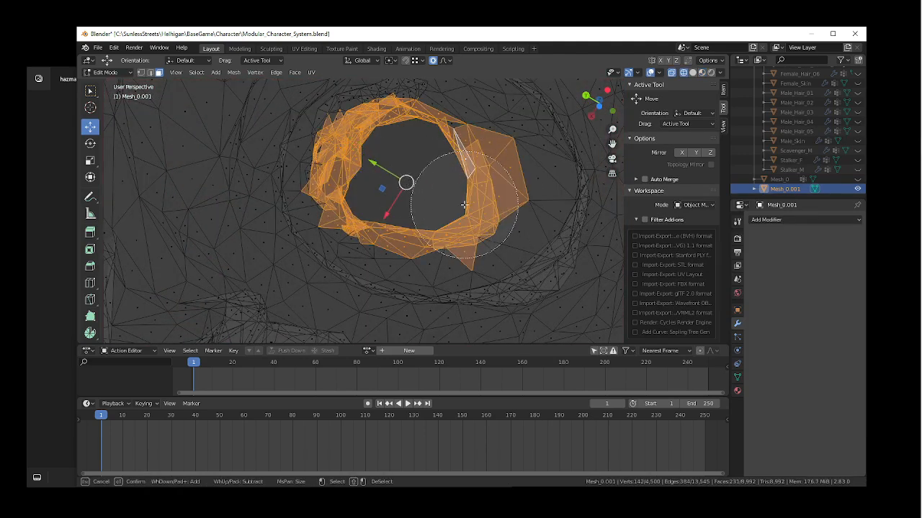
{"action": "left_click_drag", "start_coordinate": [413, 129], "coordinate": [341, 136]}
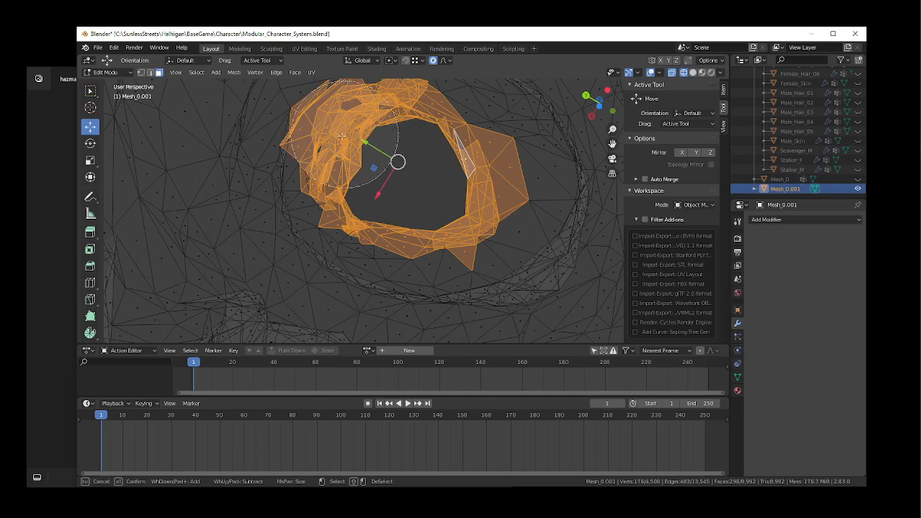
{"action": "right_click", "coordinate": [370, 178]}
{"action": "scroll", "coordinate": [389, 191], "scroll_direction": "down", "scroll_amount": 10}
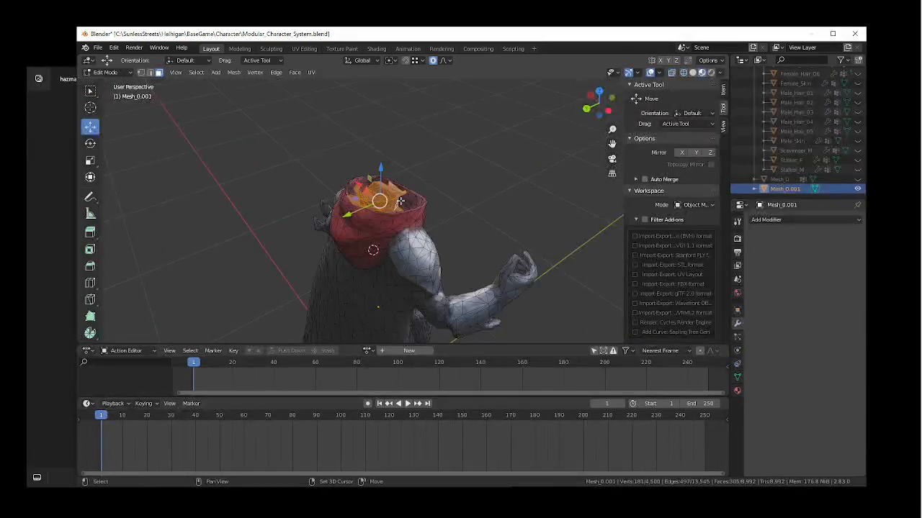
- Deselect the scarf faces caught in the neck selection along the front of the scarf opening
{"action": "key", "text": "shift+grave"}
{"action": "key", "text": "w"}
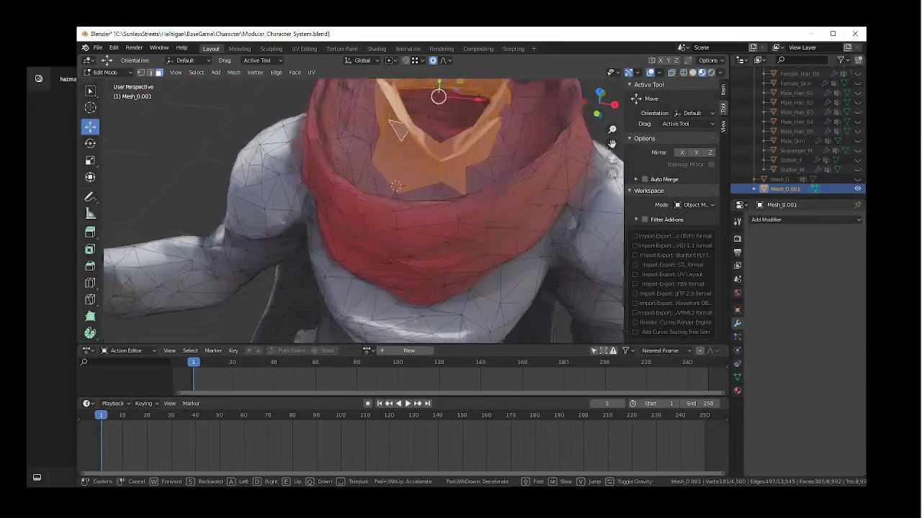
{"action": "left_click", "coordinate": [364, 211]}
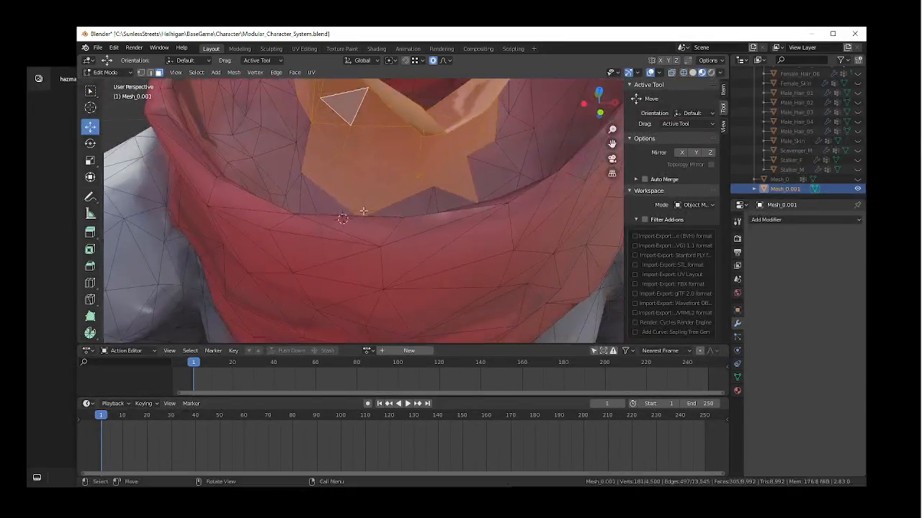
{"action": "middle_click", "coordinate": [461, 228]}
{"action": "right_click", "coordinate": [461, 228]}
- Remove the scarf faces on the shoulder side of the opening from the neck selection
{"action": "key", "text": "shift+grave"}
{"action": "key", "text": "s"}
{"action": "key", "text": "w"}
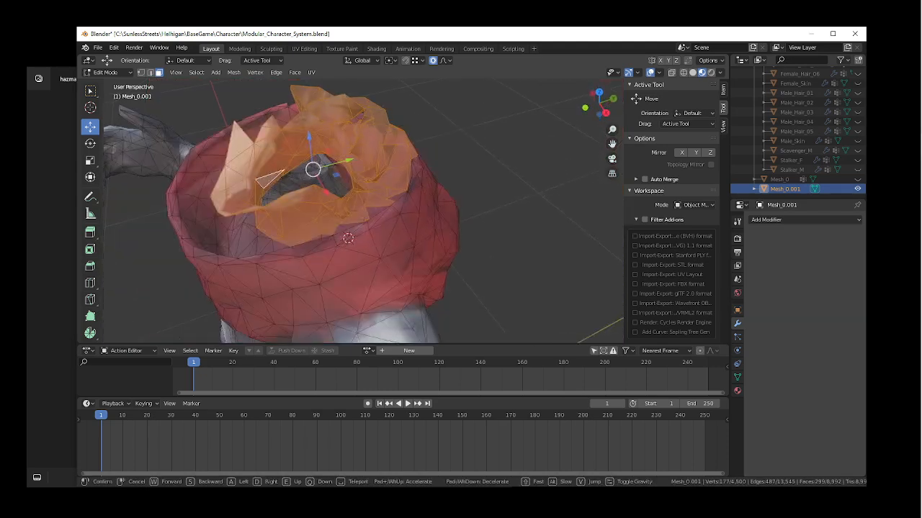
{"action": "key", "text": "d"}
{"action": "key", "text": "w"}
{"action": "key", "text": "s"}
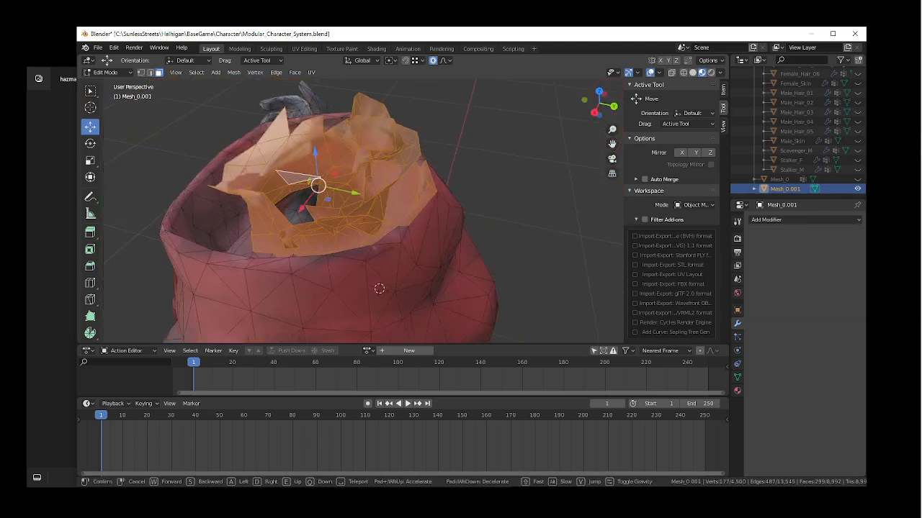
{"action": "key", "text": "w"}
{"action": "left_click", "coordinate": [363, 211]}
{"action": "key", "text": "c"}
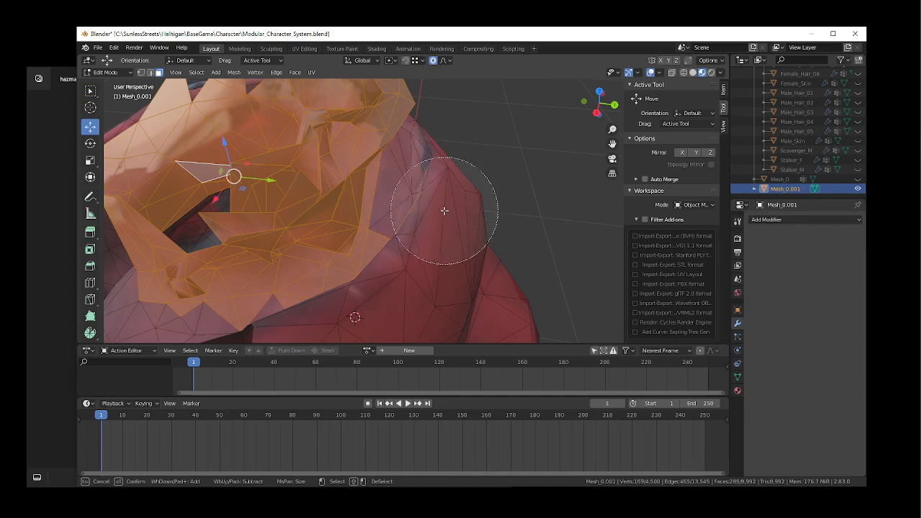
- Deselect the remaining inner scarf rim faces on the same shoulder side with circle select
{"action": "key", "text": "shift+grave"}
{"action": "key", "text": "s"}
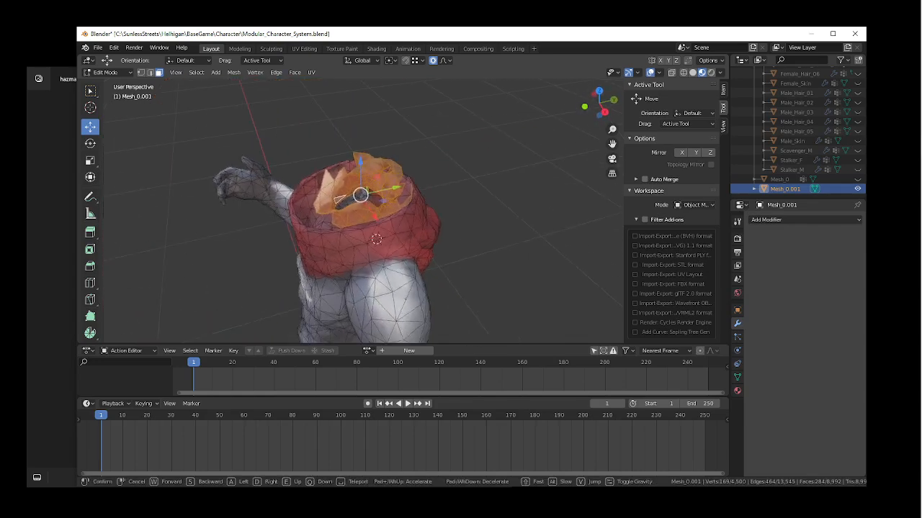
{"action": "key", "text": "w"}
{"action": "left_click", "coordinate": [361, 255]}
{"action": "key", "text": "c"}
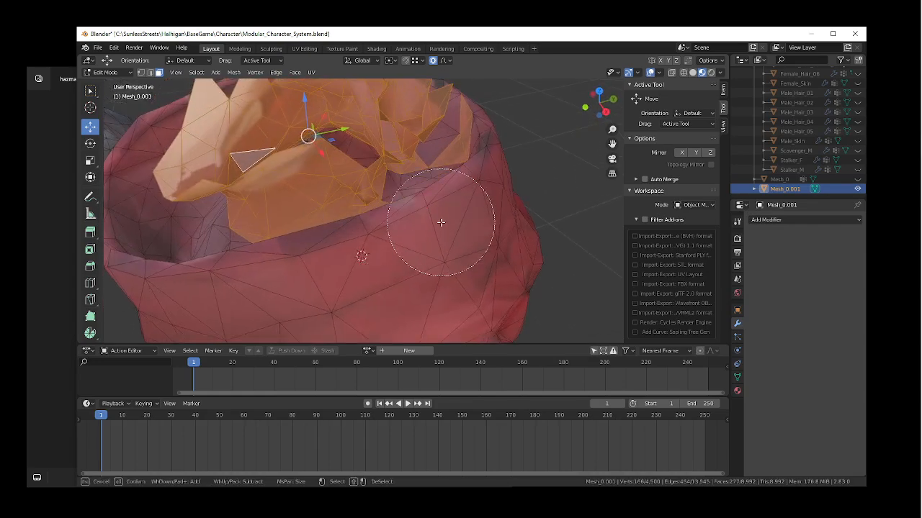
{"action": "middle_click_drag", "start_coordinate": [461, 208], "coordinate": [506, 161]}
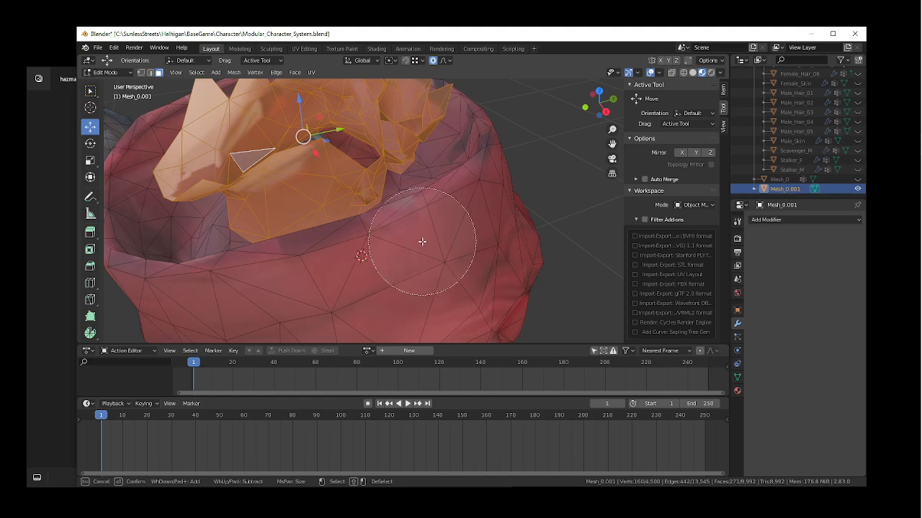
{"action": "key", "text": "Escape"}
- Deselect the scarf faces along the back of the opening and add the missed neck faces to the selection
{"action": "key", "text": "shift+grave"}
{"action": "key", "text": "s"}
{"action": "key", "text": "d"}
{"action": "key", "text": "w"}
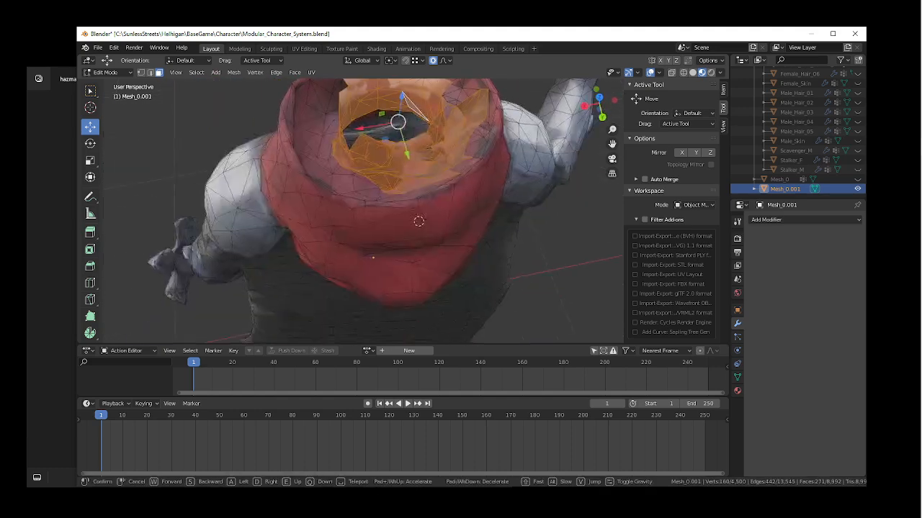
{"action": "key", "text": "d"}
{"action": "key", "text": "w"}
{"action": "left_click", "coordinate": [344, 245]}
{"action": "key", "text": "c"}
{"action": "mouse_move", "coordinate": [264, 229]}
{"action": "middle_mouse_down"}
{"action": "mouse_move", "coordinate": [339, 245]}
{"action": "mouse_move", "coordinate": [384, 220]}
{"action": "mouse_move", "coordinate": [422, 180]}
{"action": "mouse_move", "coordinate": [386, 114]}
{"action": "middle_mouse_up"}
{"action": "scroll", "coordinate": [396, 130], "scroll_direction": "up", "scroll_amount": 4}
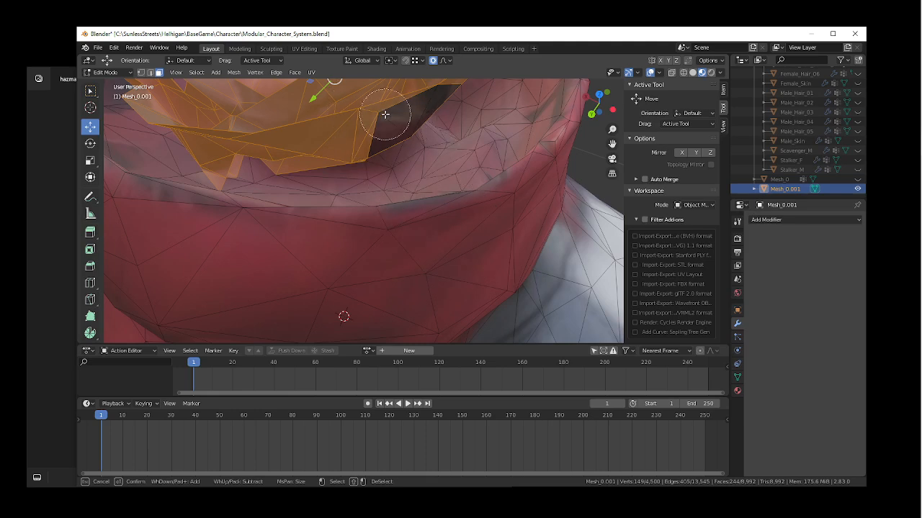
{"action": "mouse_move", "coordinate": [385, 113]}
{"action": "left_mouse_down"}
{"action": "mouse_move", "coordinate": [416, 111]}
{"action": "mouse_move", "coordinate": [424, 124]}
{"action": "left_mouse_up"}
{"action": "key", "text": "Escape"}
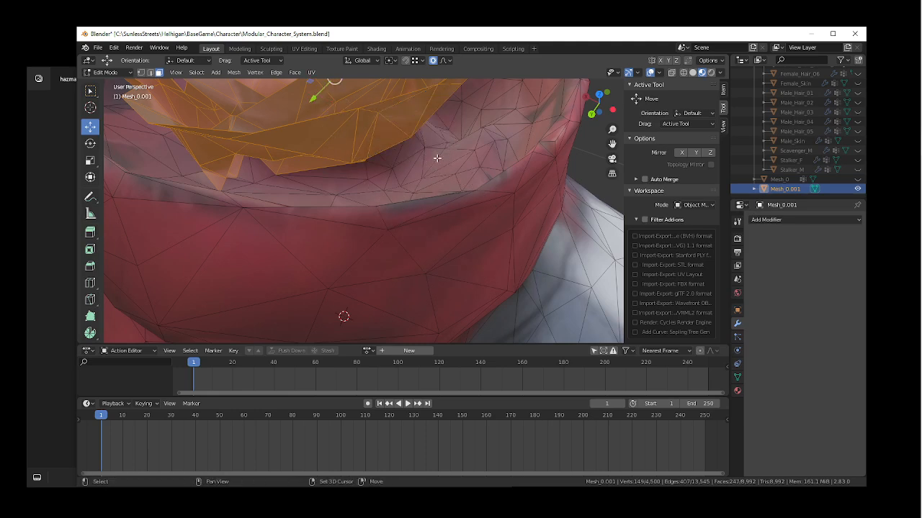
- Deselect the last stray scarf rim faces and delete the selected leftover neck geometry
{"action": "key", "text": "shift+grave"}
{"action": "key", "text": "s"}
{"action": "key", "text": "a"}
{"action": "key", "text": "w"}
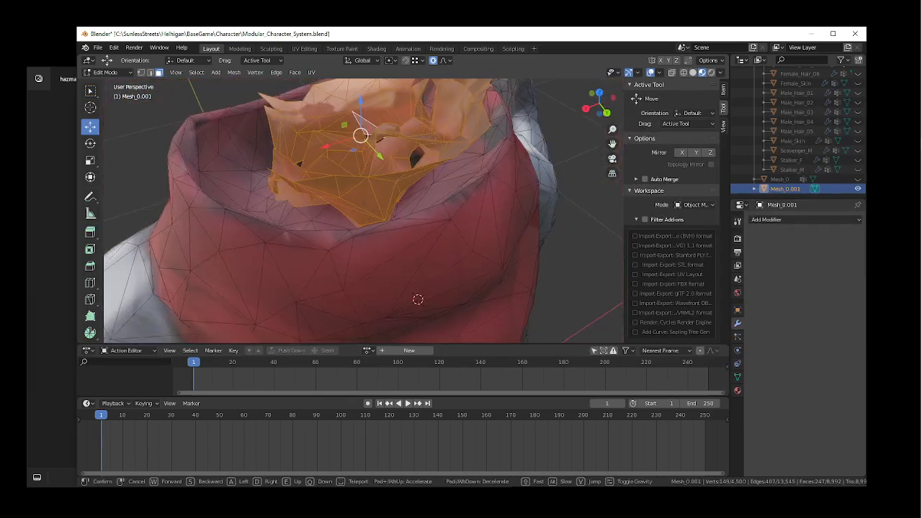
{"action": "key", "text": "a"}
{"action": "left_click", "coordinate": [364, 209]}
{"action": "key", "text": "c"}
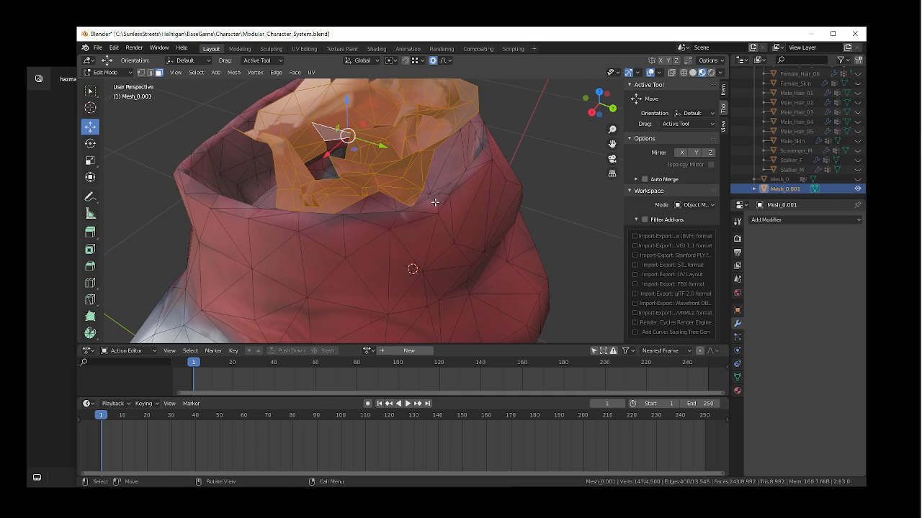
{"action": "key", "text": "x"}
{"action": "left_click", "coordinate": [417, 214]}
- Select the stray faces jutting out along the edge of the hole inside the scarf, deselecting surplus scarf faces
{"action": "key", "text": "shift+grave"}
{"action": "key", "text": "s"}
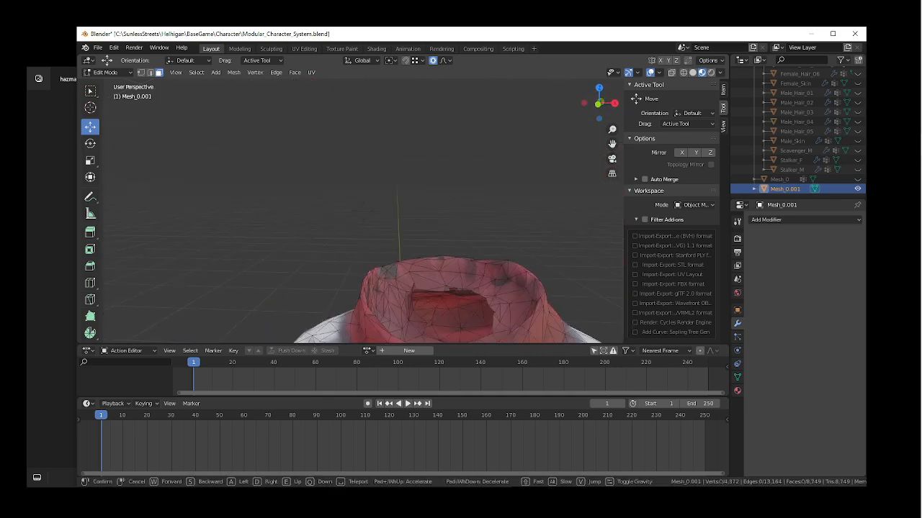
{"action": "key", "text": "a"}
{"action": "key", "text": "w"}
{"action": "left_click", "coordinate": [334, 187]}
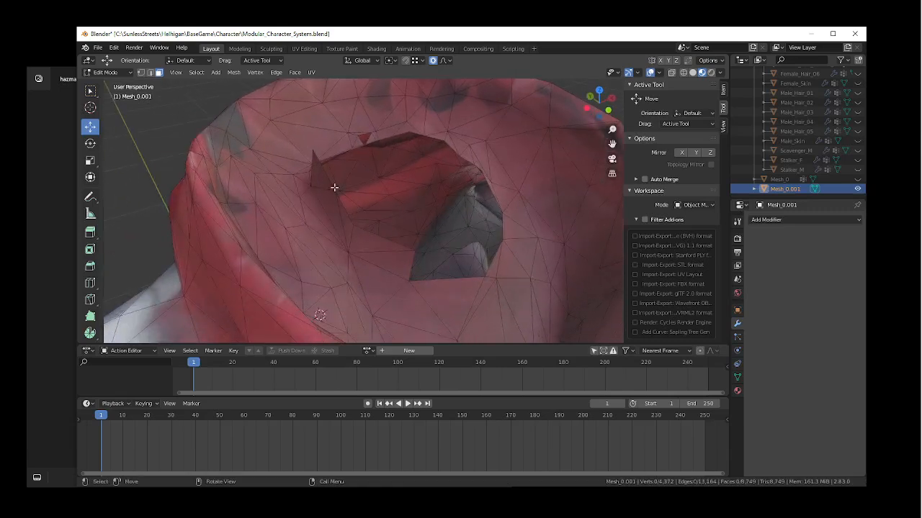
{"action": "left_click", "coordinate": [383, 255], "text": "ctrl"}
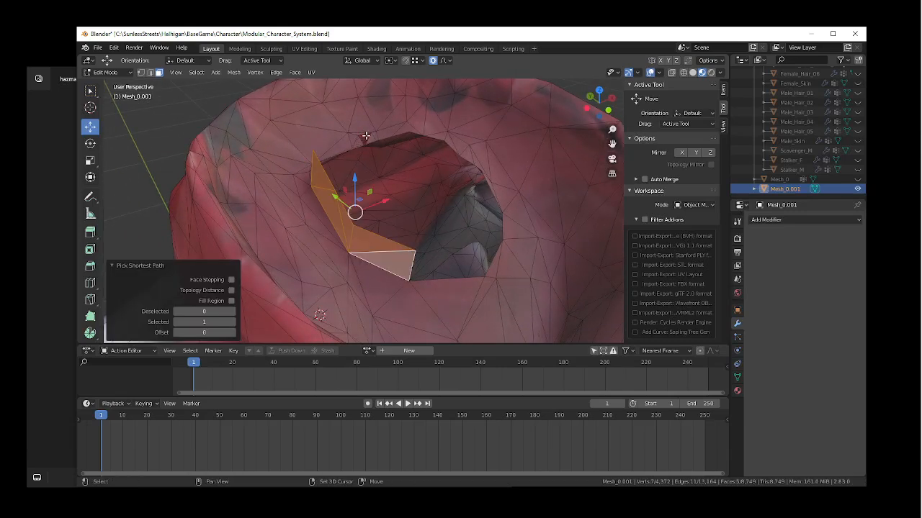
{"action": "left_click", "coordinate": [366, 136], "text": "shift"}
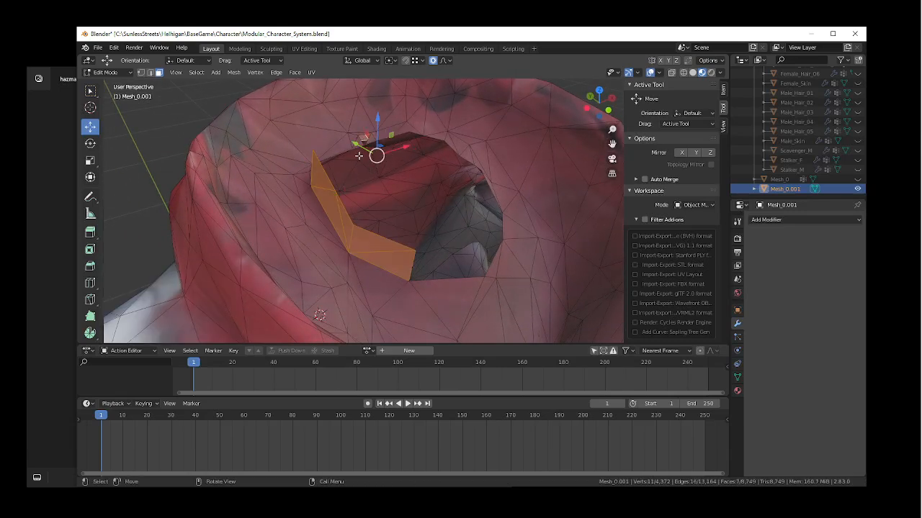
{"action": "left_click", "coordinate": [363, 130]}
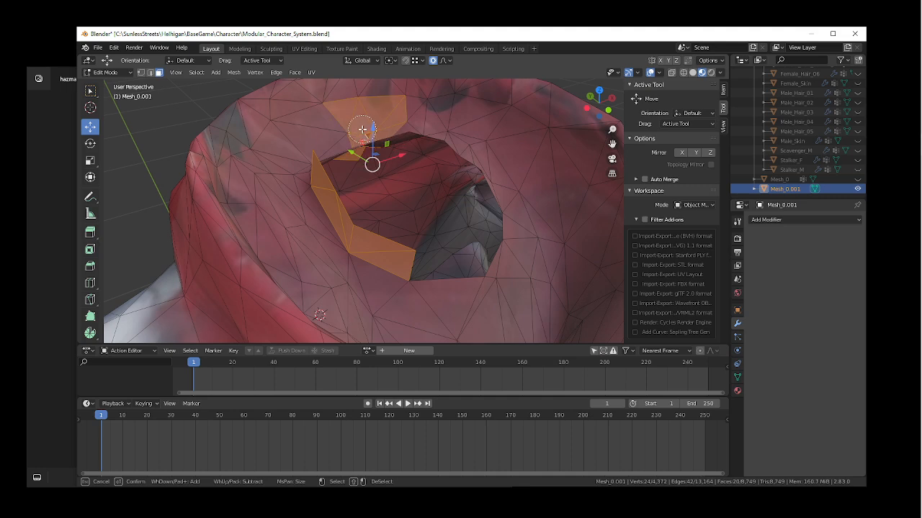
{"action": "left_click_drag", "start_coordinate": [363, 129], "coordinate": [356, 174]}
{"action": "middle_click_drag", "start_coordinate": [320, 121], "coordinate": [396, 101]}
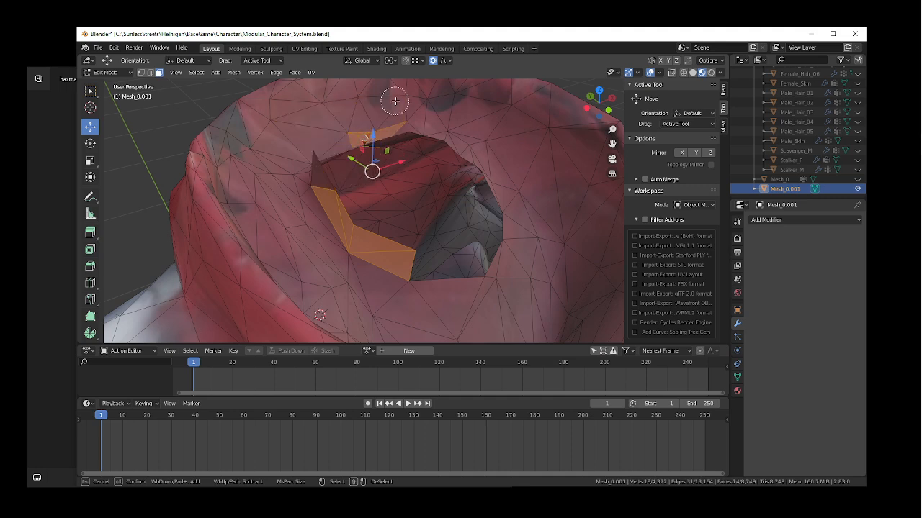
- Deselect the scarf wall faces seen through the hole that were caught in the selection
{"action": "key", "text": "shift+grave"}
{"action": "key", "text": "s"}
{"action": "key", "text": "w"}
{"action": "left_click", "coordinate": [364, 210]}
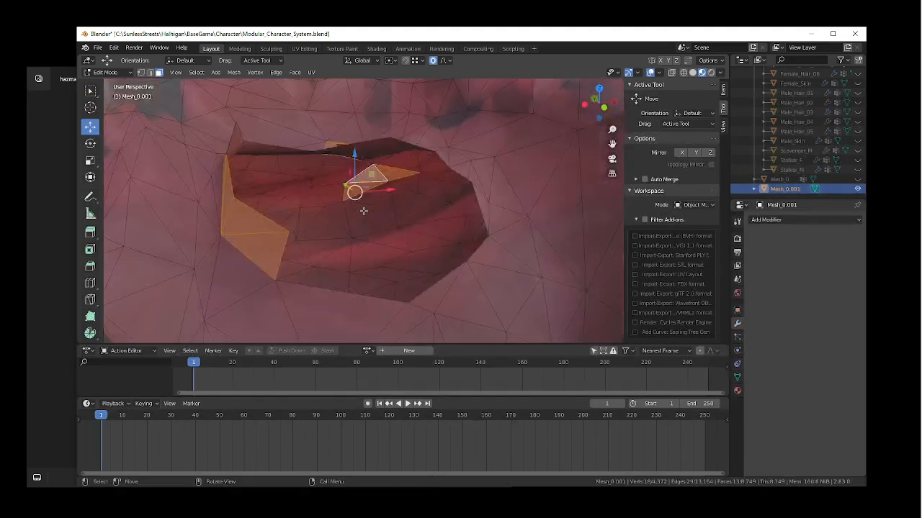
{"action": "key", "text": "c"}
{"action": "middle_click_drag", "start_coordinate": [362, 190], "coordinate": [397, 167]}
{"action": "key", "text": "Escape"}
- Add the spiked face on the hole's rim to the selection and delete the selected stray faces
{"action": "key", "text": "shift+grave"}
{"action": "key", "text": "s"}
{"action": "key", "text": "w"}
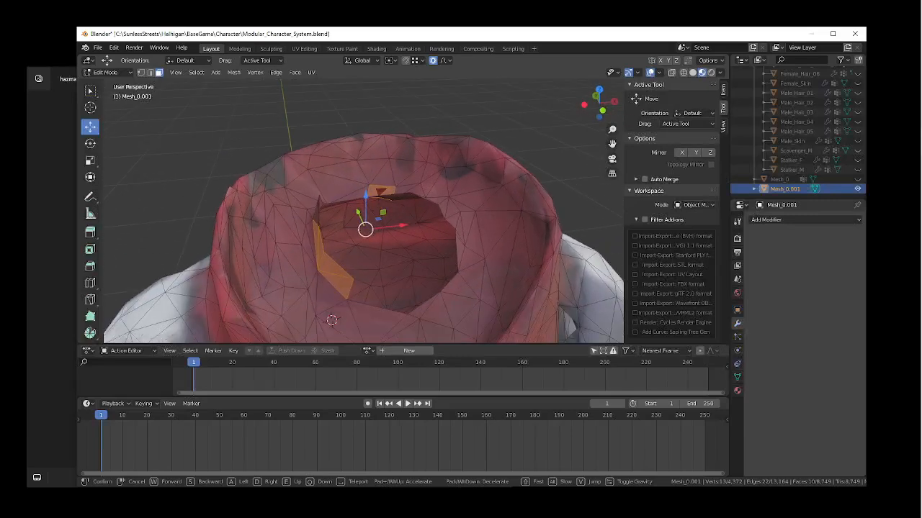
{"action": "key", "text": "d"}
{"action": "key", "text": "w"}
{"action": "left_click", "coordinate": [345, 186]}
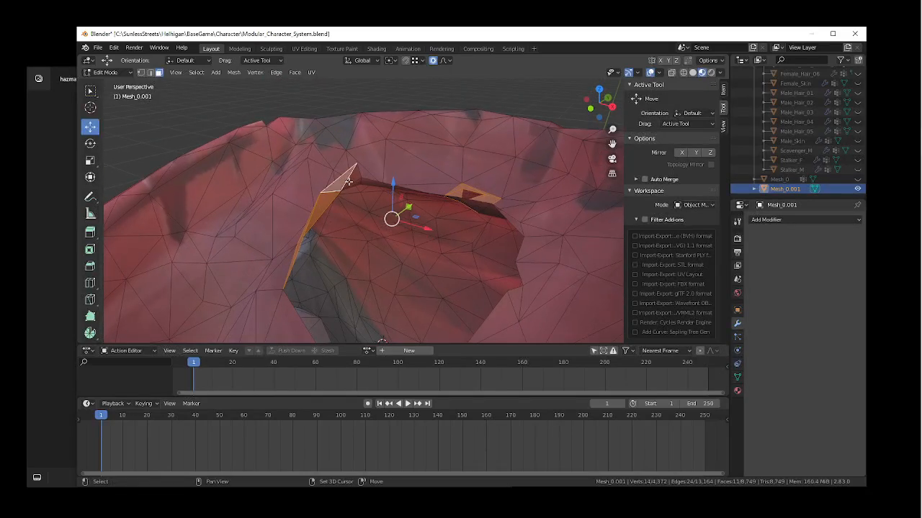
{"action": "key", "text": "x"}
{"action": "left_click", "coordinate": [400, 181]}
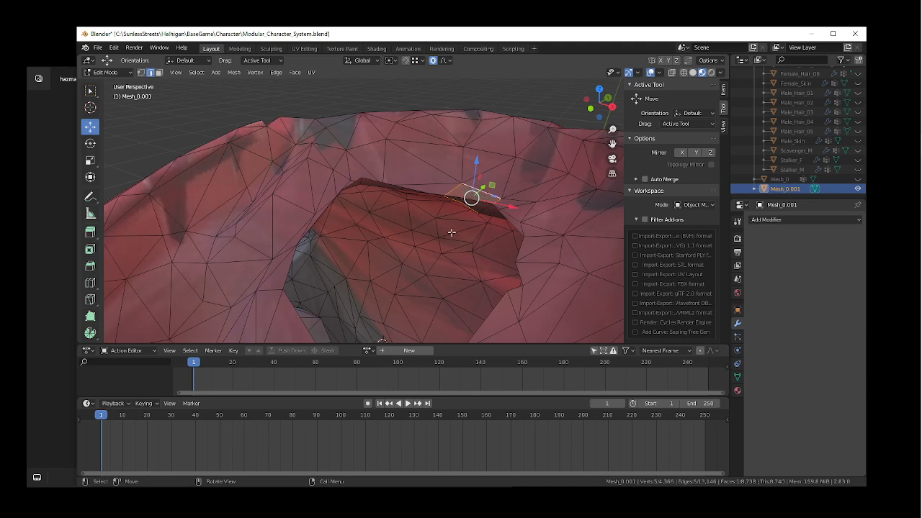
- Triangulate the new face filling the notch on the hole's rim, and fill the neighbouring rim notch with a triangle
{"action": "right_click", "coordinate": [468, 197]}
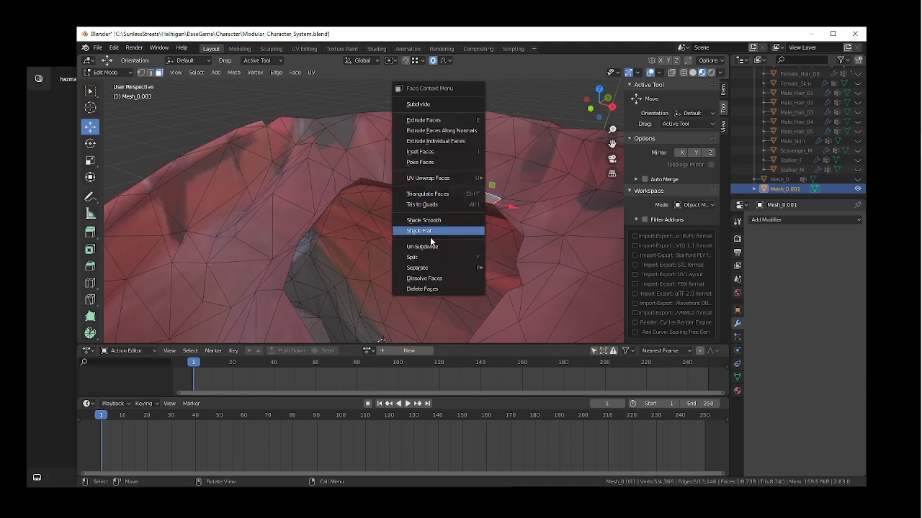
{"action": "left_click", "coordinate": [435, 194]}
{"action": "middle_click_drag", "start_coordinate": [521, 267], "coordinate": [347, 258]}
{"action": "left_click", "coordinate": [354, 256], "text": "alt"}
{"action": "key", "text": "3"}
{"action": "right_click", "coordinate": [473, 214]}
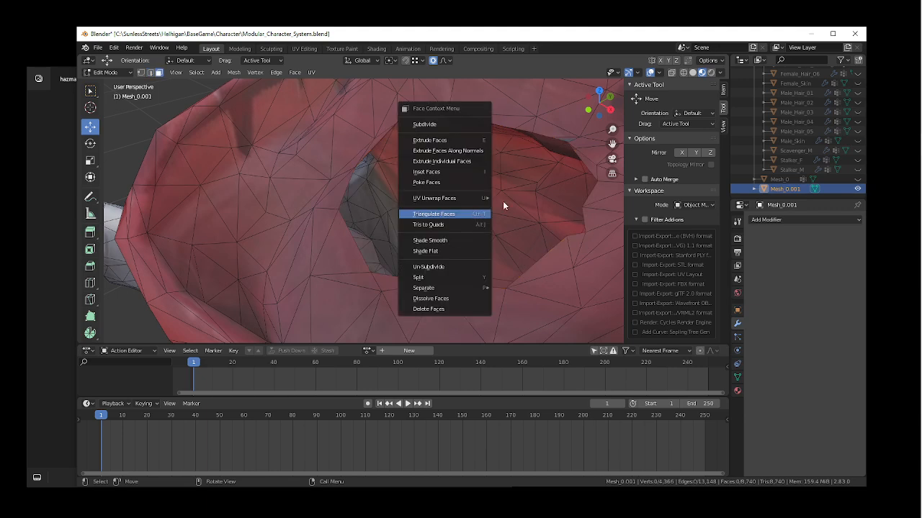
{"action": "key", "text": "2"}
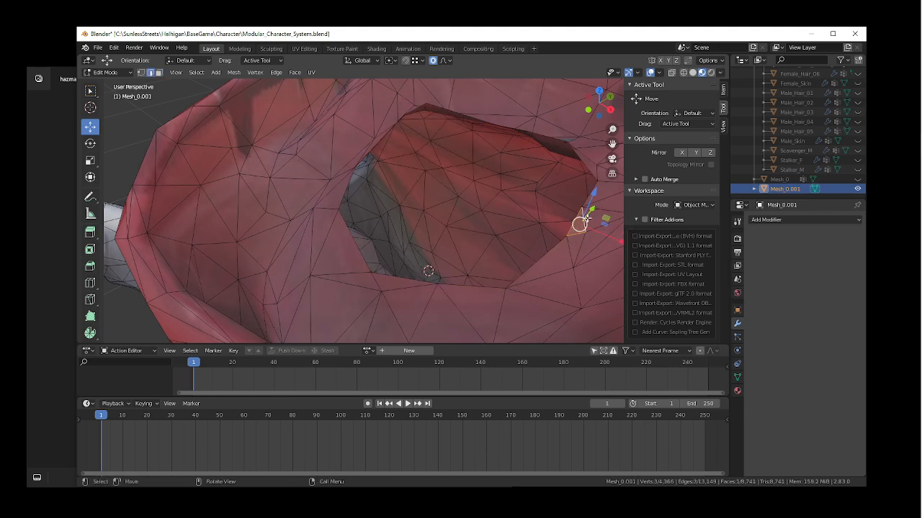
- Select the hole's boundary edge loop, fill it with a face and triangulate that face
{"action": "left_click", "coordinate": [341, 229], "text": "alt"}
{"action": "key", "text": "f"}
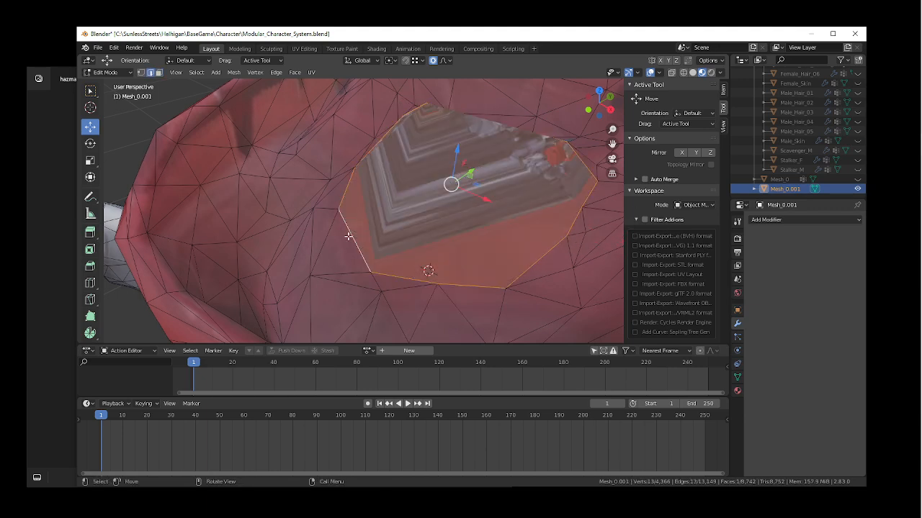
{"action": "right_click", "coordinate": [418, 222]}
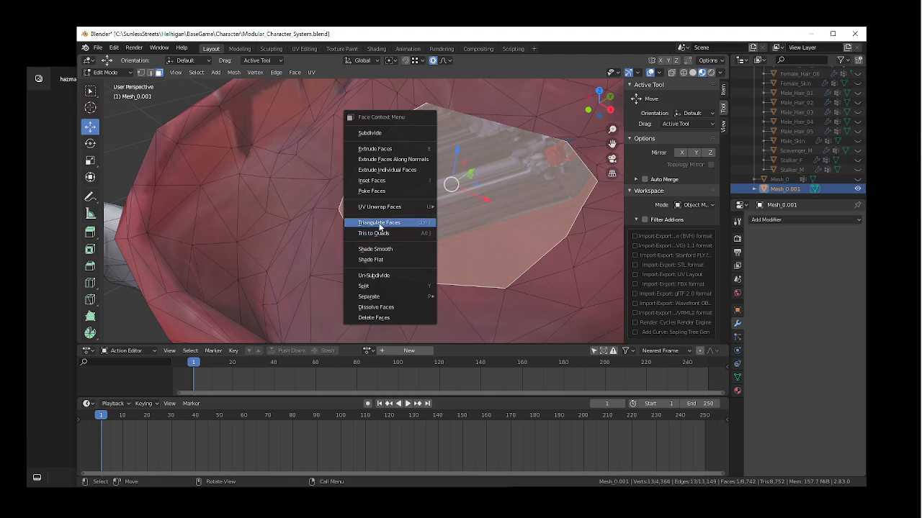
{"action": "left_click", "coordinate": [382, 223]}
- Smooth the filled neck cap into the surrounding scarf with the Smooth brush in Sculpt Mode, and return to Edit Mode
{"action": "left_click", "coordinate": [108, 73]}
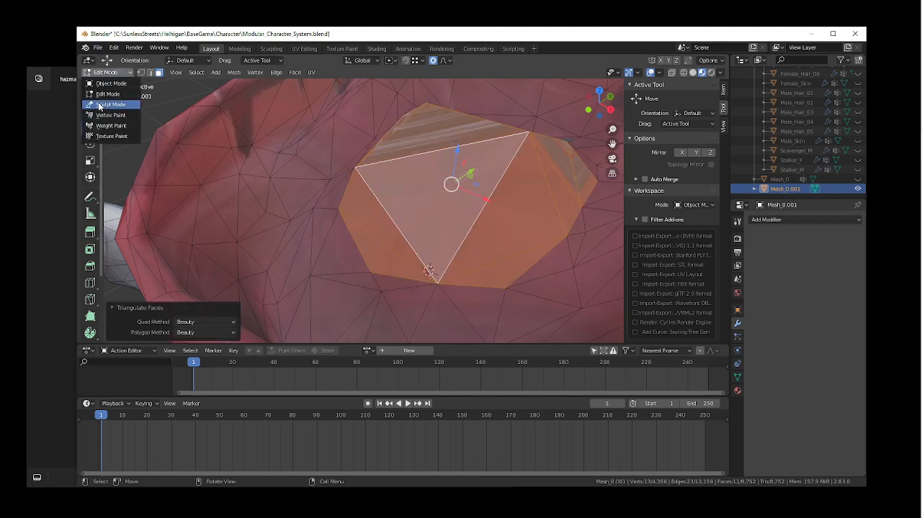
{"action": "left_click", "coordinate": [99, 105]}
{"action": "left_click_drag", "start_coordinate": [455, 120], "coordinate": [348, 271]}
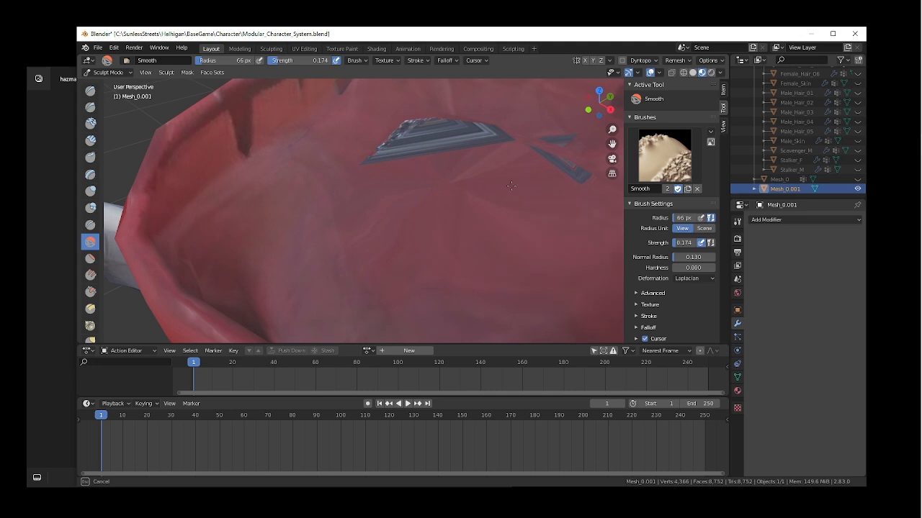
{"action": "left_click", "coordinate": [104, 73]}
{"action": "left_click", "coordinate": [103, 93]}
{"action": "key", "text": "shift+grave"}
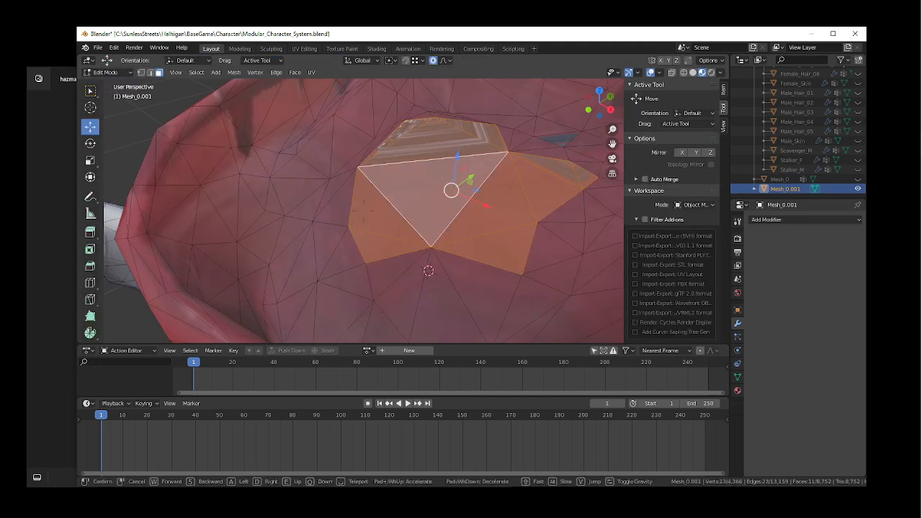
- Switch to the UV Editing workspace and circle-select the remaining grey-patched faces at the neck cap's rim into the face selection
{"action": "key", "text": "s"}
{"action": "key", "text": "w"}
{"action": "key", "text": "s"}
{"action": "key", "text": "w"}
{"action": "key", "text": "e"}
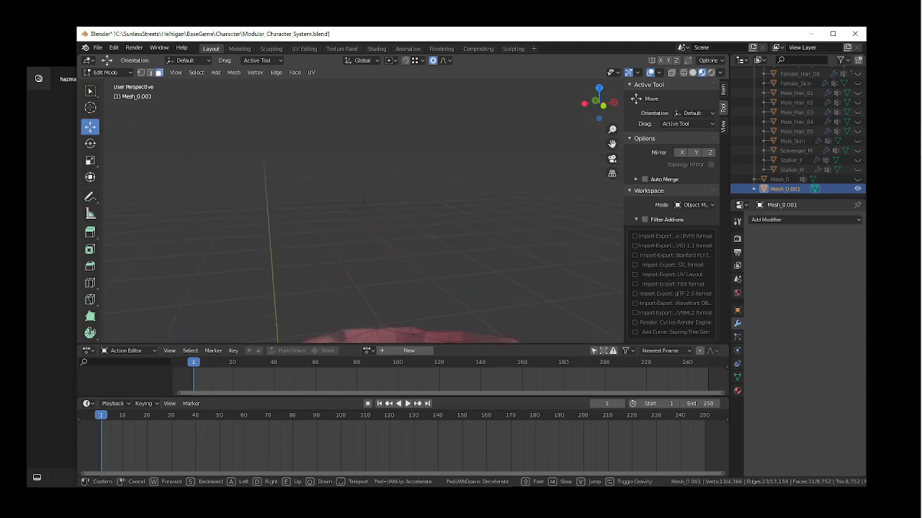
{"action": "left_click", "coordinate": [364, 209]}
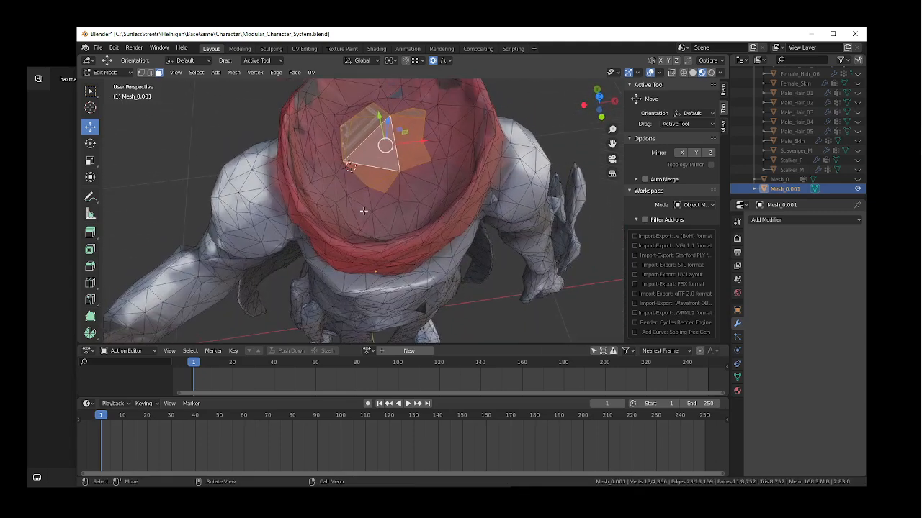
{"action": "left_click", "coordinate": [305, 49]}
{"action": "key", "text": "shift+grave"}
{"action": "key", "text": "w"}
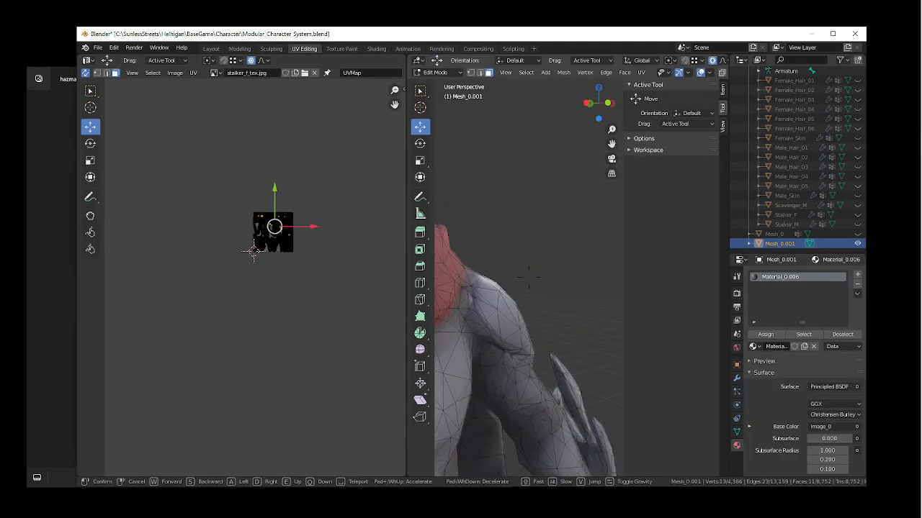
{"action": "key", "text": "s"}
{"action": "key", "text": "w"}
{"action": "key", "text": "w"}
{"action": "key", "text": "s"}
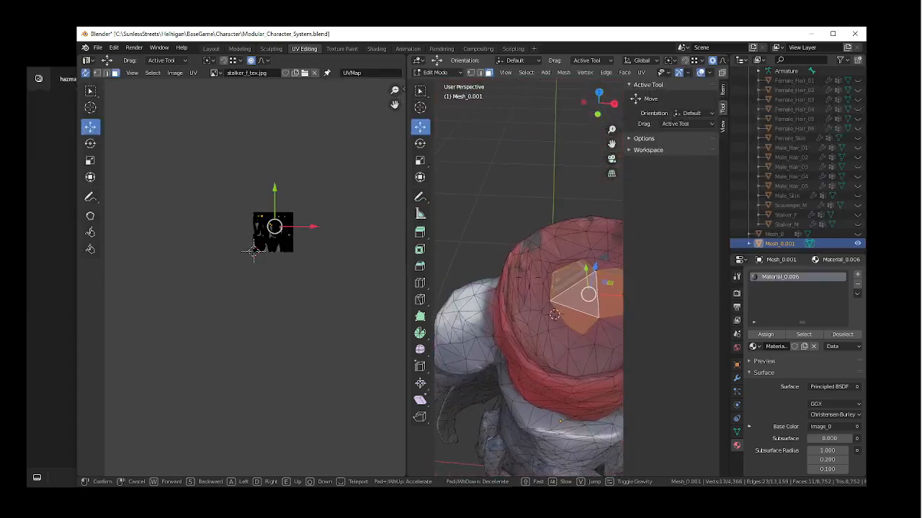
{"action": "key", "text": "w"}
{"action": "left_click", "coordinate": [563, 269]}
{"action": "middle_click_drag", "start_coordinate": [563, 269], "coordinate": [539, 263]}
{"action": "key", "text": "c"}
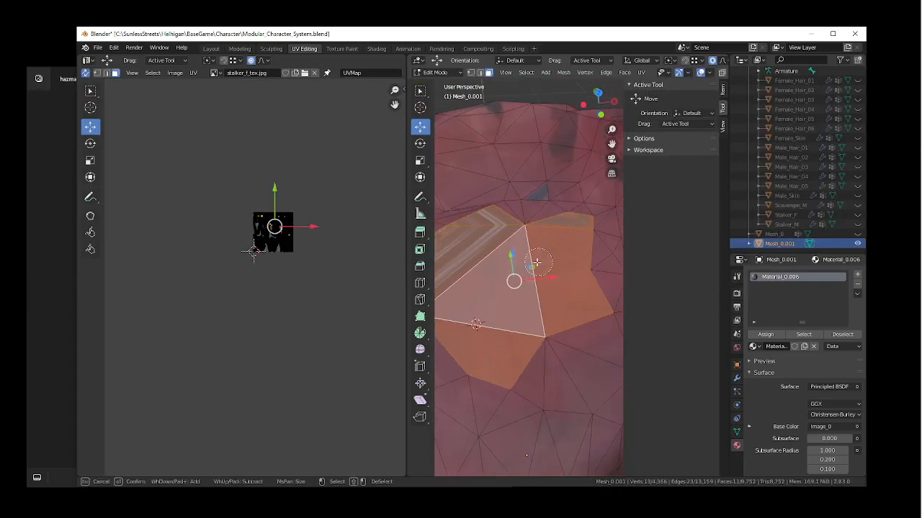
{"action": "left_click_drag", "start_coordinate": [509, 215], "coordinate": [546, 222]}
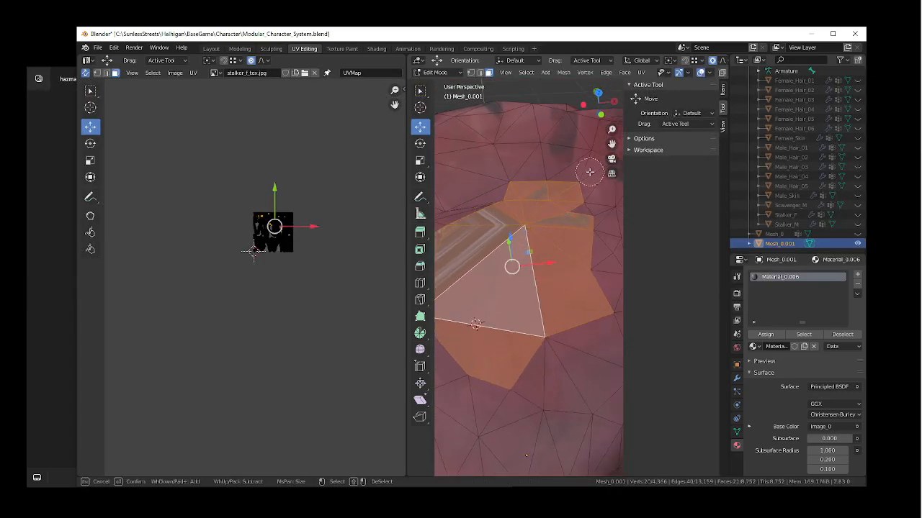
{"action": "right_click", "coordinate": [571, 223]}
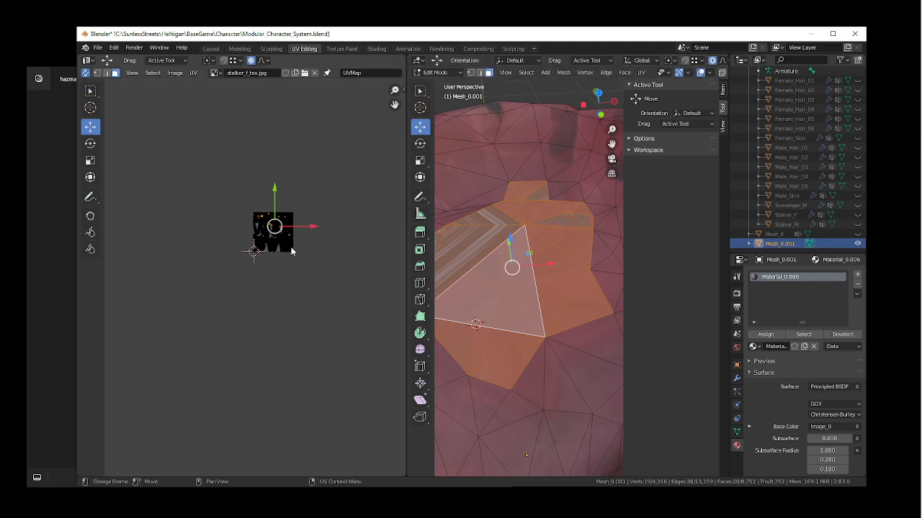
- Unwrap the selected neck cap faces using Smart UV Project with an angle limit of 66
{"action": "scroll", "coordinate": [288, 234], "scroll_direction": "up", "scroll_amount": 6}
{"action": "middle_click_drag", "start_coordinate": [265, 248], "coordinate": [164, 378]}
{"action": "scroll", "coordinate": [185, 241], "scroll_direction": "up", "scroll_amount": 3}
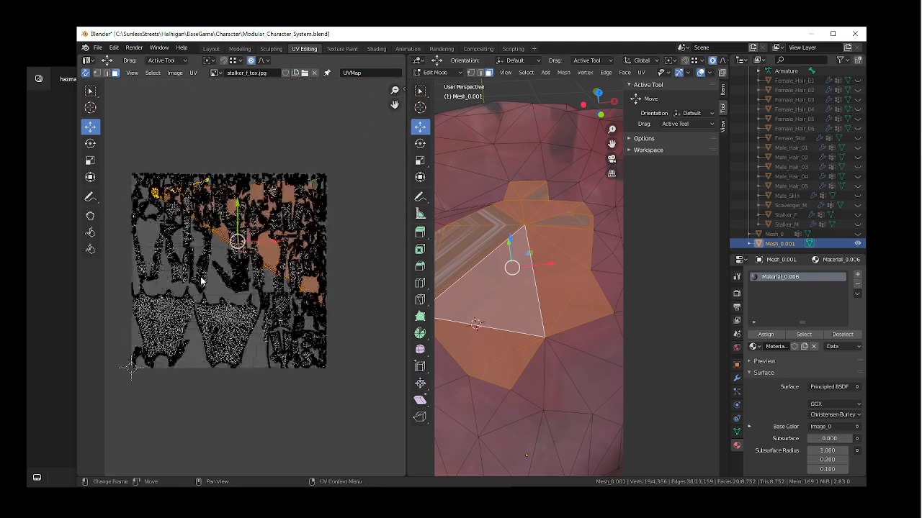
{"action": "left_click", "coordinate": [641, 73]}
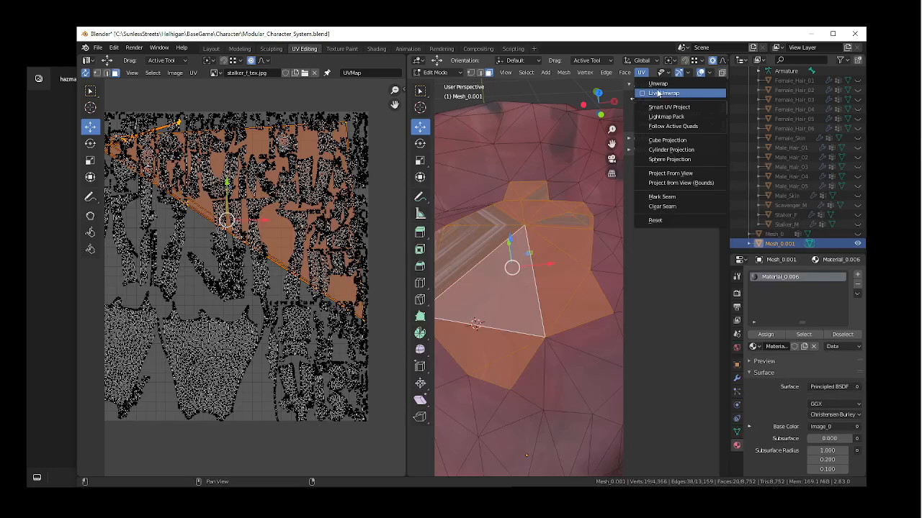
{"action": "left_click", "coordinate": [655, 108]}
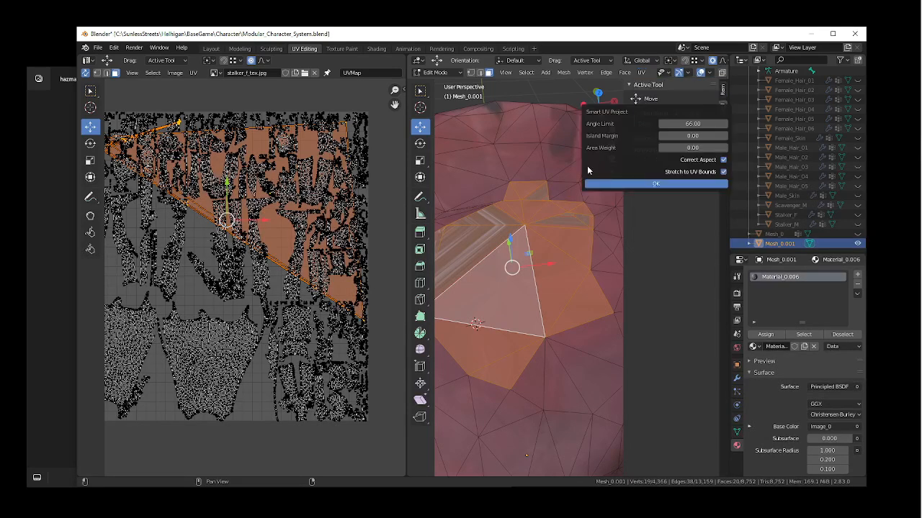
{"action": "left_click", "coordinate": [635, 183]}
- Scale the cap's UV islands by about 0.419, move them toward the middle of the layout and scale them by about 0.661
{"action": "key", "text": "s"}
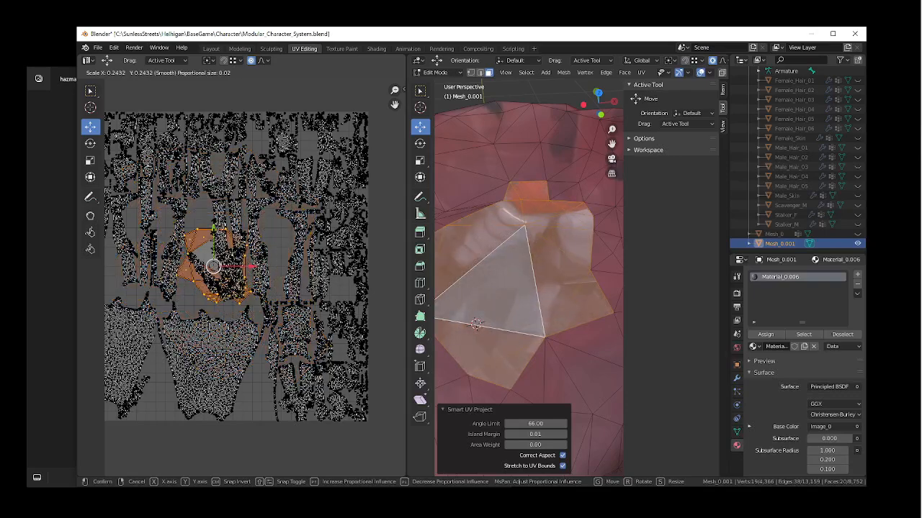
{"action": "left_click", "coordinate": [292, 180]}
{"action": "key", "text": "g"}
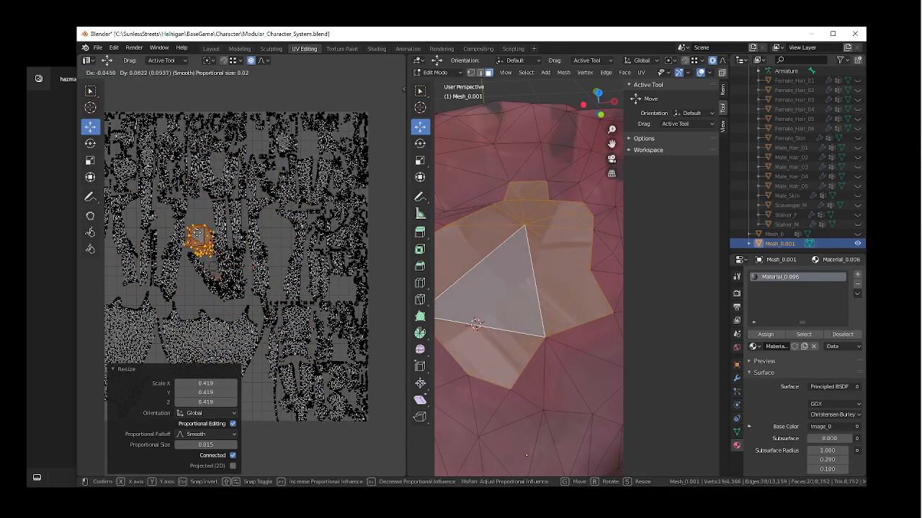
{"action": "left_click", "coordinate": [253, 210]}
{"action": "key", "text": "s"}
{"action": "left_click", "coordinate": [236, 224]}
- Scale the cap's UV islands by about 0.653 and 0.816 and place them in the empty gap between the long strip islands
{"action": "scroll", "coordinate": [236, 226], "scroll_direction": "up", "scroll_amount": 5}
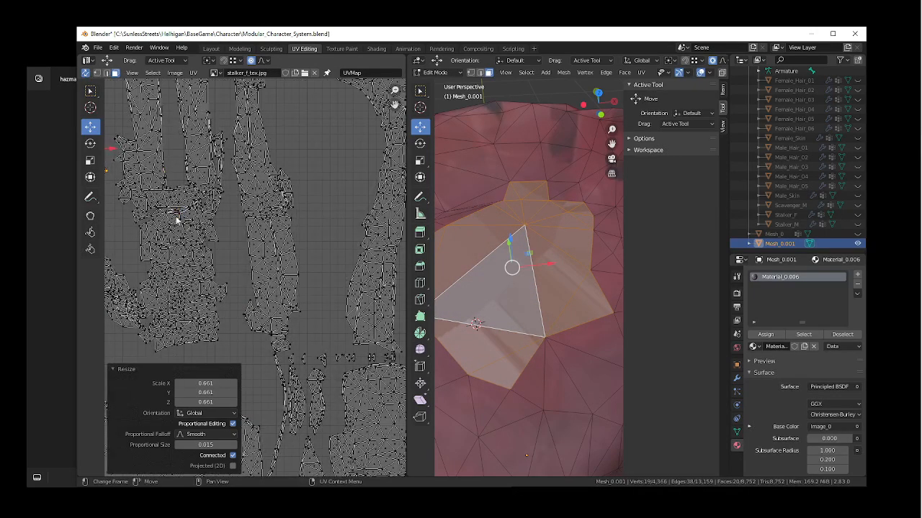
{"action": "middle_click_drag", "start_coordinate": [173, 219], "coordinate": [287, 258]}
{"action": "key", "text": "s"}
{"action": "left_click", "coordinate": [207, 190]}
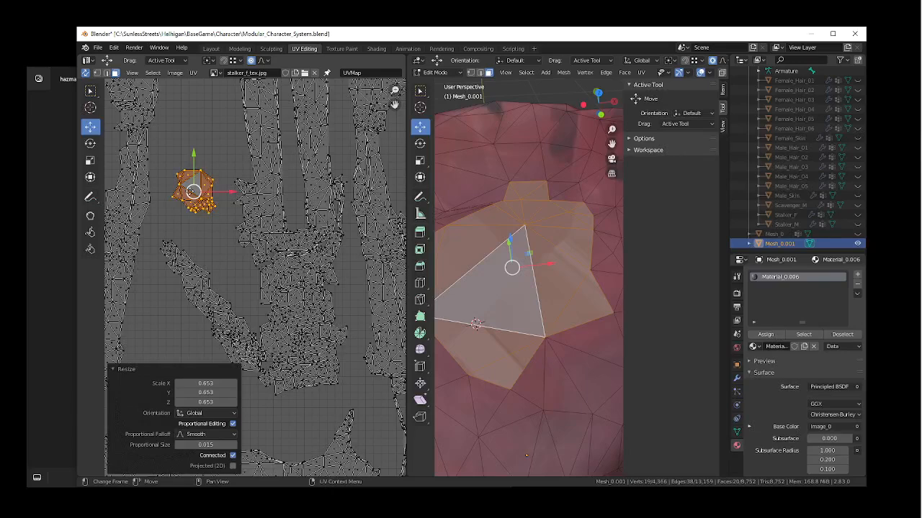
{"action": "key", "text": "g"}
{"action": "left_click", "coordinate": [191, 134]}
{"action": "key", "text": "s"}
{"action": "left_click", "coordinate": [261, 90]}
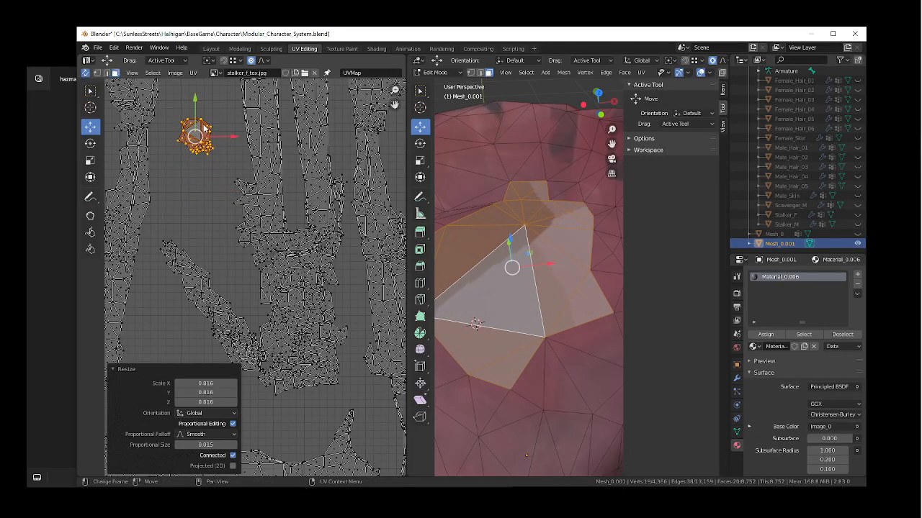
{"action": "left_click_drag", "start_coordinate": [205, 128], "coordinate": [204, 143]}
- Select the whole mesh, return to Object Mode and switch to the Texture Paint workspace
{"action": "scroll", "coordinate": [566, 276], "scroll_direction": "down", "scroll_amount": 3}
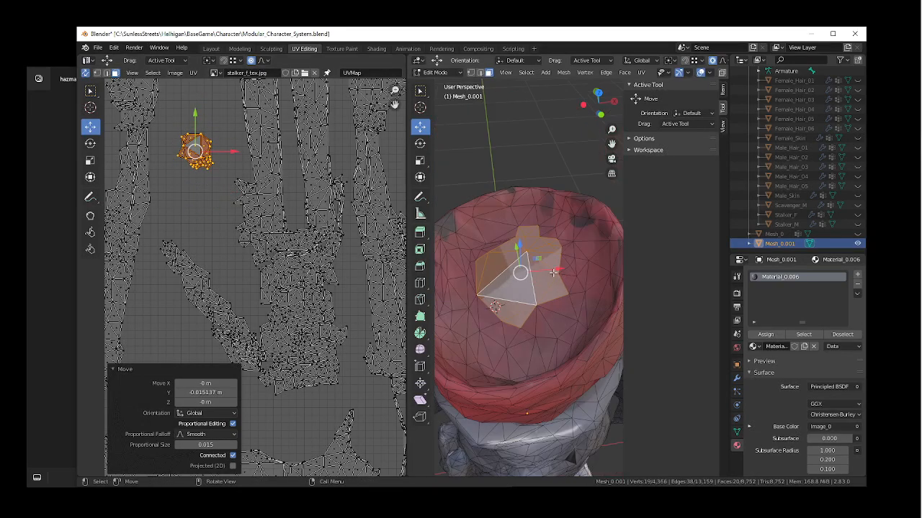
{"action": "key", "text": "a"}
{"action": "key", "text": "Tab"}
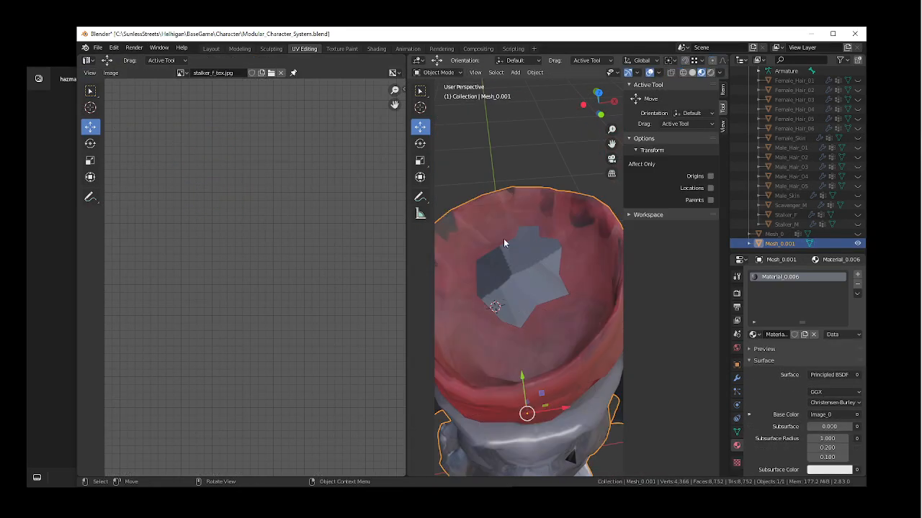
{"action": "left_click", "coordinate": [342, 49]}
{"action": "scroll", "coordinate": [477, 275], "scroll_direction": "down", "scroll_amount": 4}
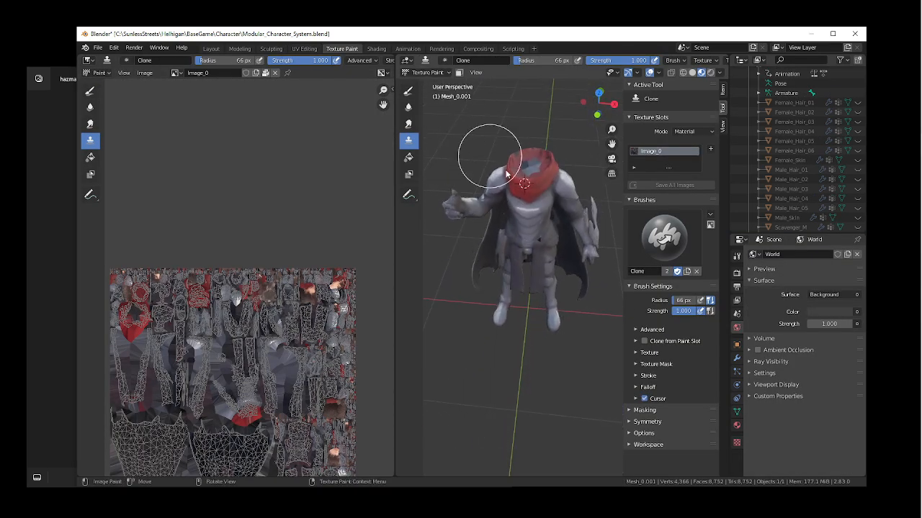
- Try cloning the scarf's red texture over the grey neck cap faces, and undo the strokes
{"action": "key", "text": "shift+grave"}
{"action": "key", "text": "w"}
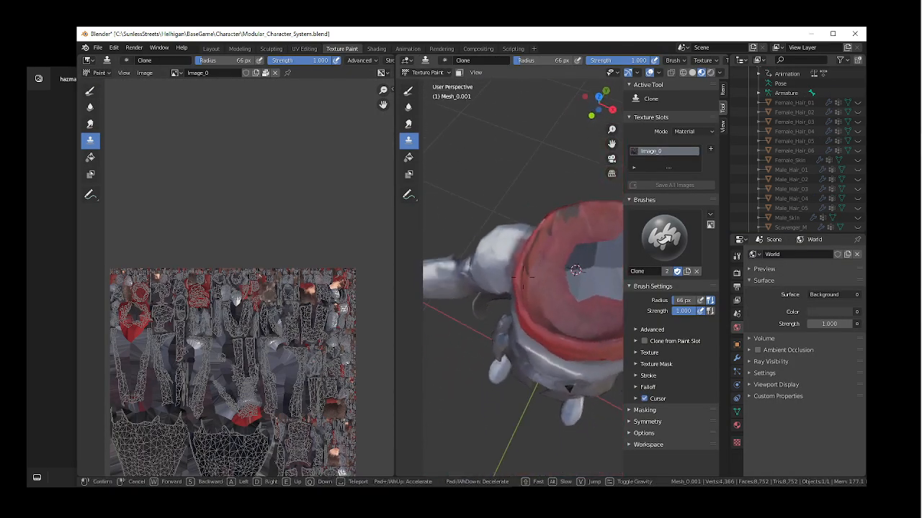
{"action": "left_click", "coordinate": [521, 277]}
{"action": "right_click", "coordinate": [489, 268]}
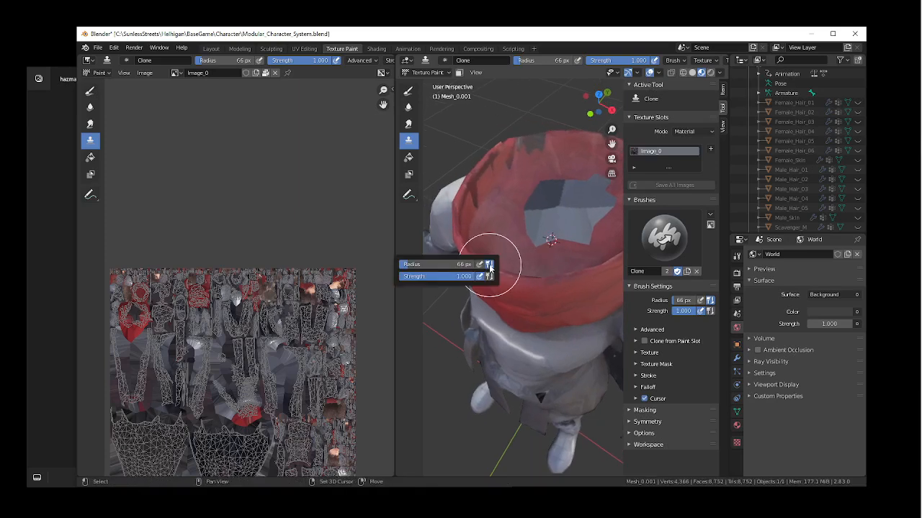
{"action": "left_click_drag", "start_coordinate": [535, 212], "coordinate": [586, 241]}
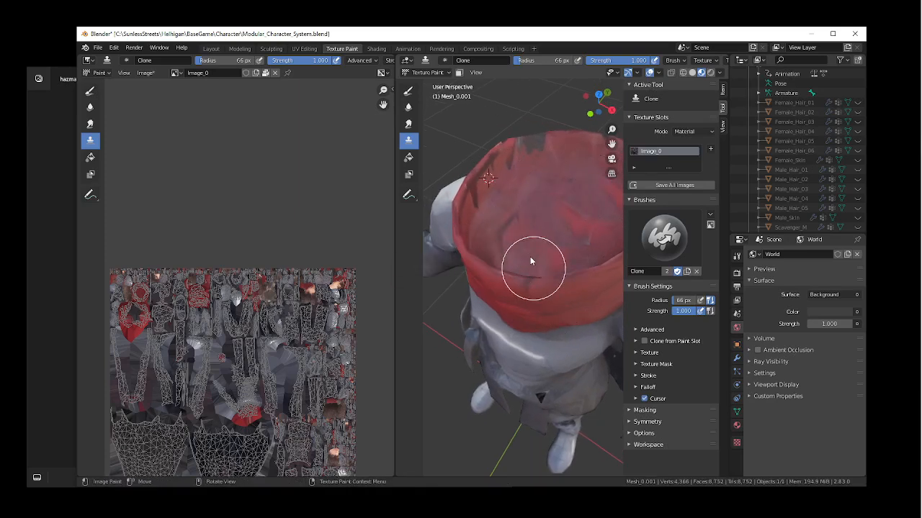
{"action": "key", "text": "shift+grave"}
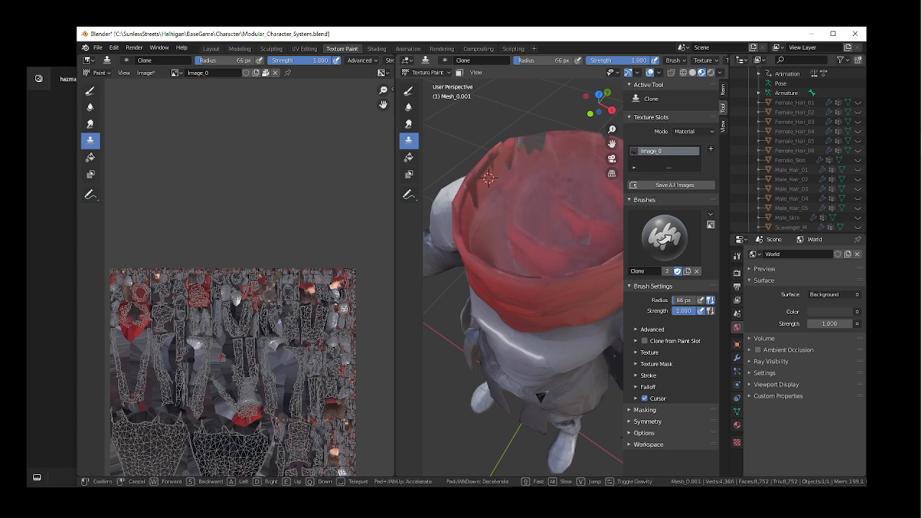
{"action": "key", "text": "w"}
{"action": "key", "text": "d"}
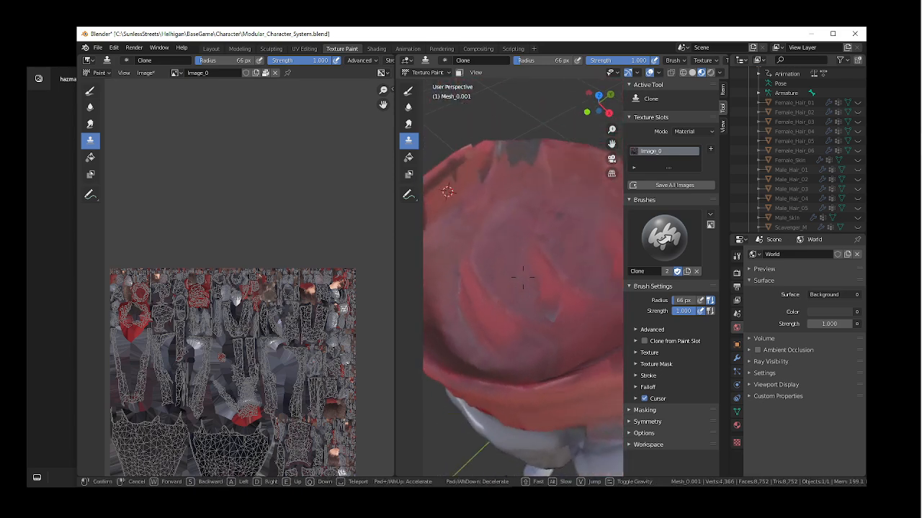
{"action": "left_click", "coordinate": [523, 278]}
{"action": "key", "text": "ctrl+z"}
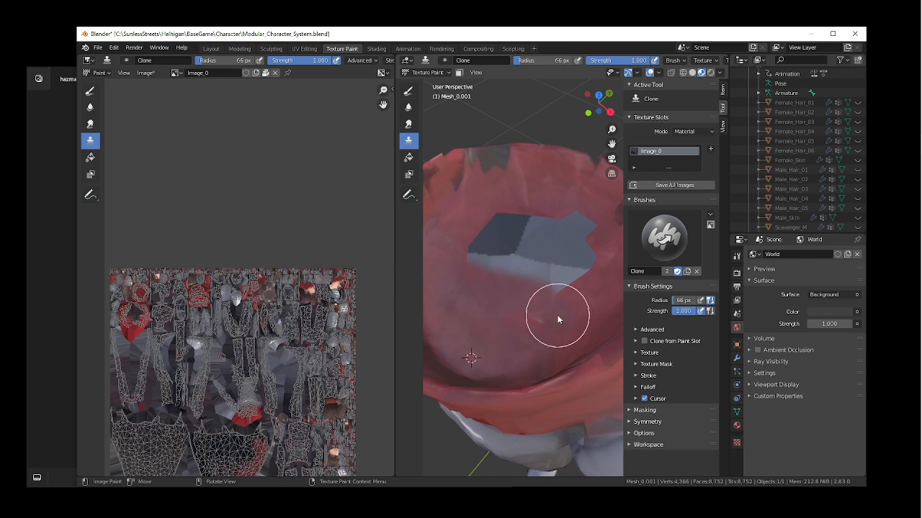
- Paint over the grey neck cap with the Clone brush, sampling the surrounding red cloth from several nearby spots
{"action": "left_click", "coordinate": [443, 251], "text": "ctrl"}
{"action": "left_click_drag", "start_coordinate": [480, 250], "coordinate": [492, 255]}
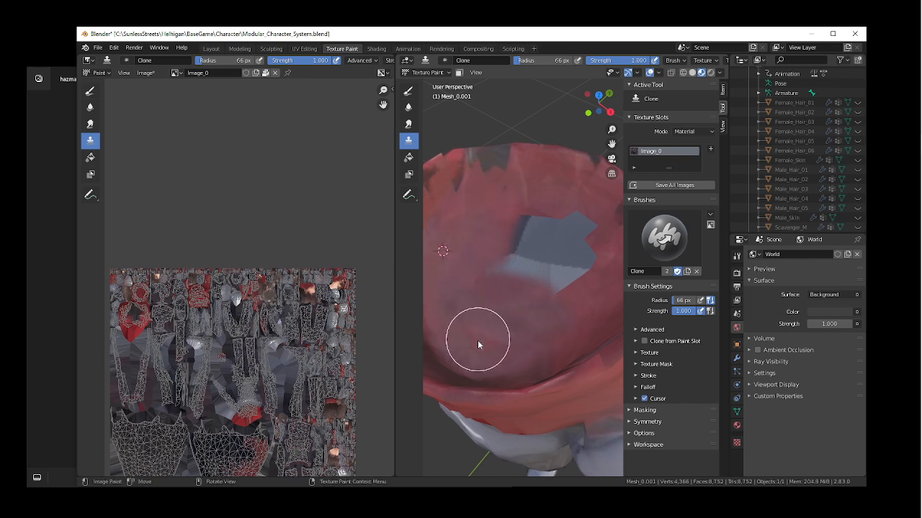
{"action": "right_click_drag", "start_coordinate": [478, 340], "coordinate": [480, 325], "text": "shift"}
{"action": "left_click_drag", "start_coordinate": [495, 262], "coordinate": [521, 232]}
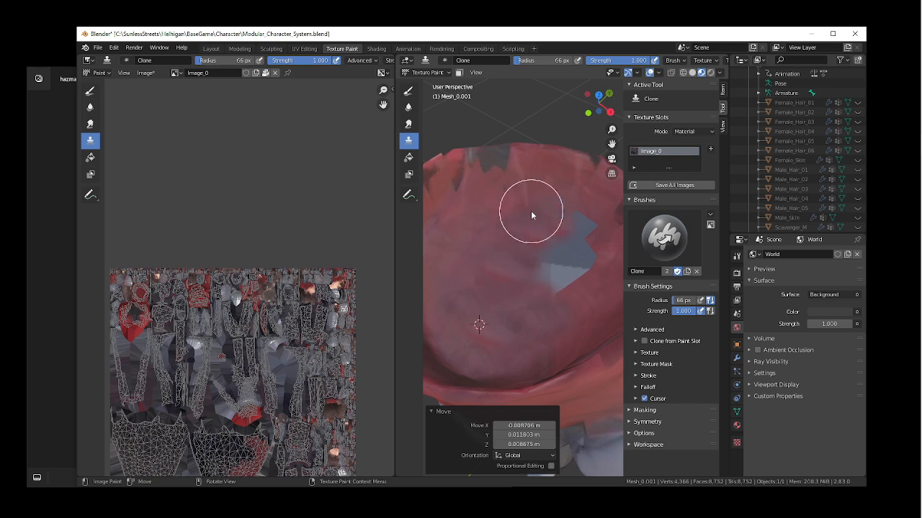
{"action": "right_click", "coordinate": [577, 333], "text": "shift"}
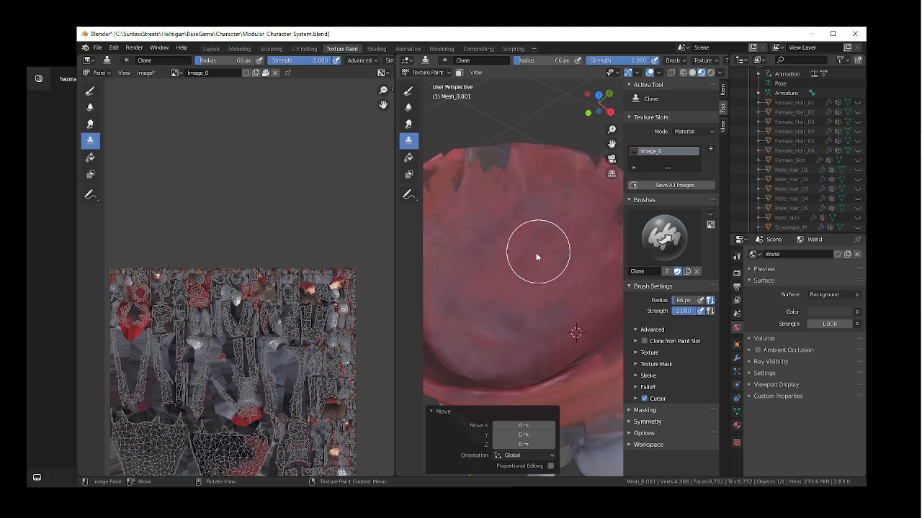
- Return to the Layout workspace, unhide the HumanSkeleton armature and select it
{"action": "left_click", "coordinate": [211, 48]}
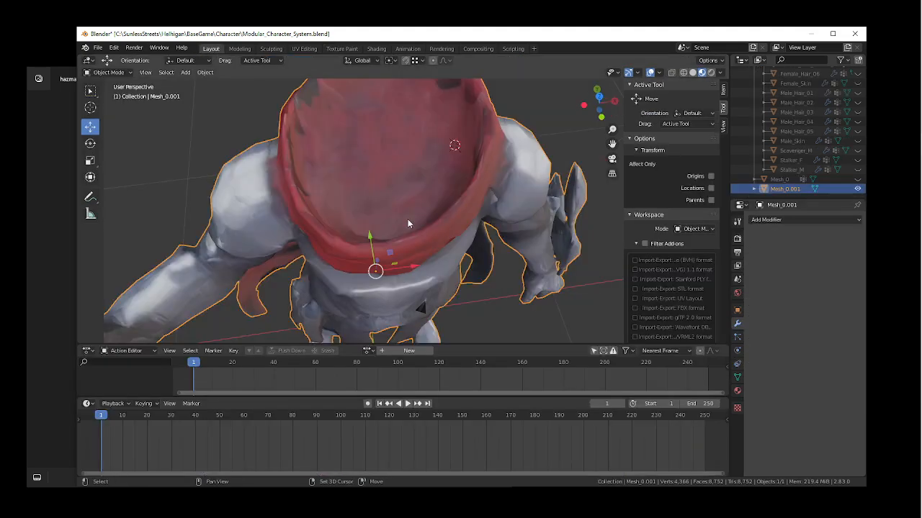
{"action": "key", "text": "shift+grave"}
{"action": "key", "text": "s"}
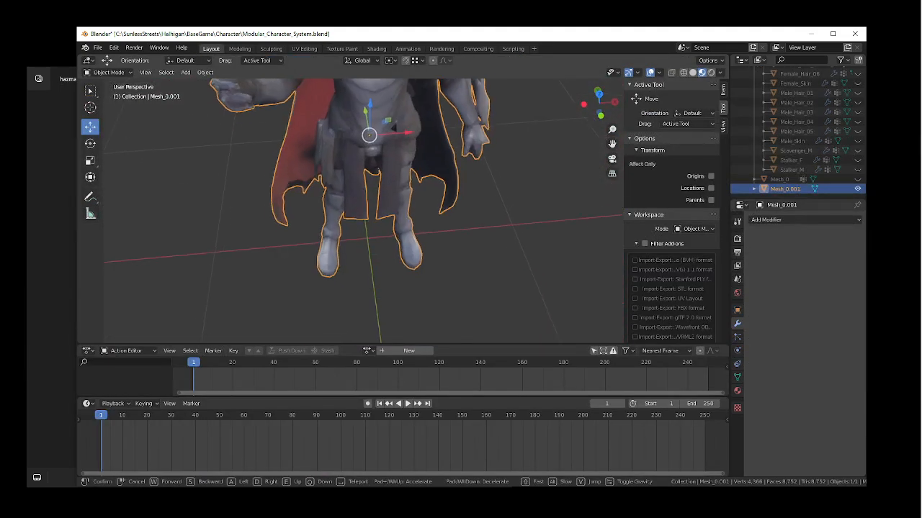
{"action": "key", "text": "w"}
{"action": "key", "text": "s"}
{"action": "left_click", "coordinate": [364, 210]}
{"action": "scroll", "coordinate": [785, 173], "scroll_direction": "up", "scroll_amount": 4}
{"action": "scroll", "coordinate": [784, 169], "scroll_direction": "up", "scroll_amount": 3}
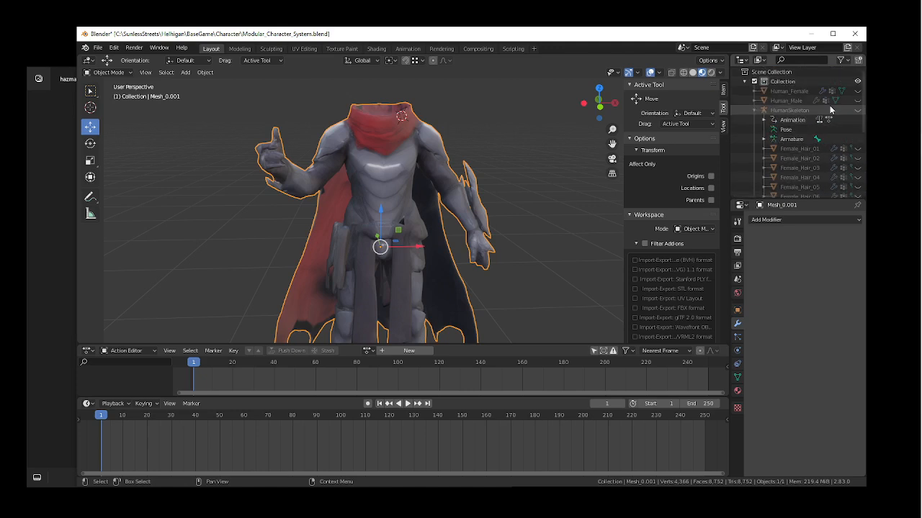
{"action": "left_click", "coordinate": [857, 109]}
{"action": "left_click", "coordinate": [299, 137]}
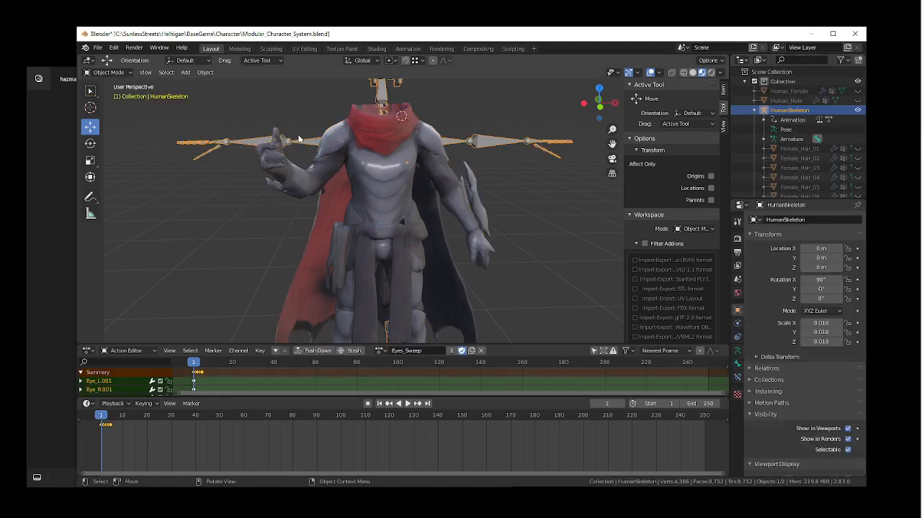
- Duplicate HumanSkeleton in place and hide the original armature
{"action": "key", "text": "shift+d"}
{"action": "right_click", "coordinate": [299, 137]}
{"action": "key", "text": "shift+grave"}
{"action": "key", "text": "s"}
{"action": "left_click", "coordinate": [363, 211]}
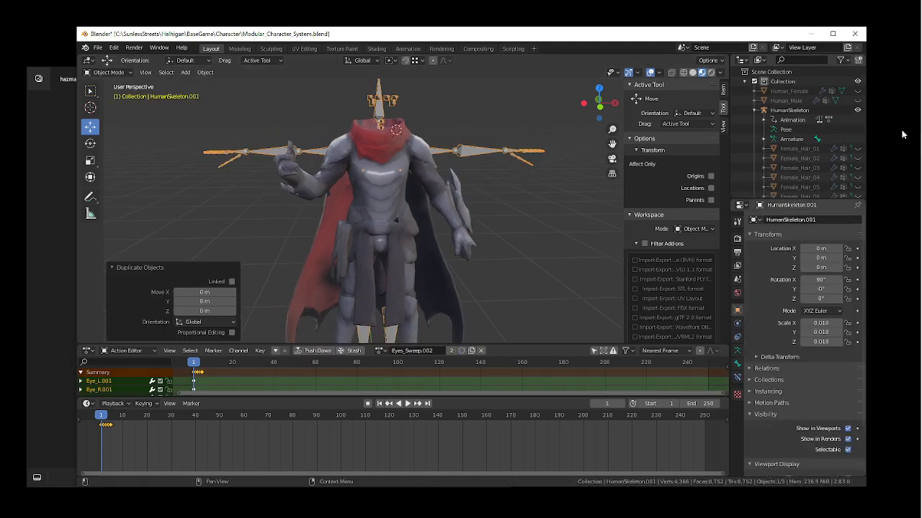
{"action": "left_click", "coordinate": [857, 110]}
{"action": "middle_click_drag", "start_coordinate": [423, 140], "coordinate": [463, 88]}
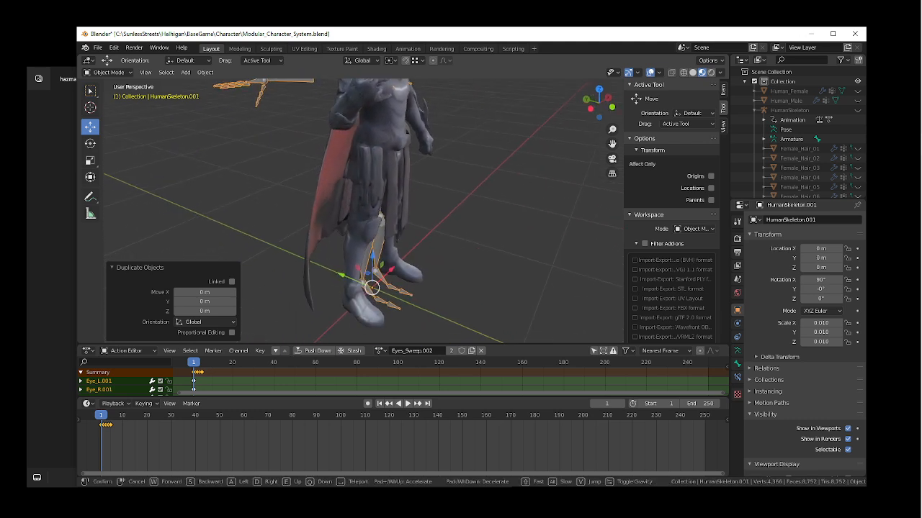
{"action": "left_click", "coordinate": [190, 75]}
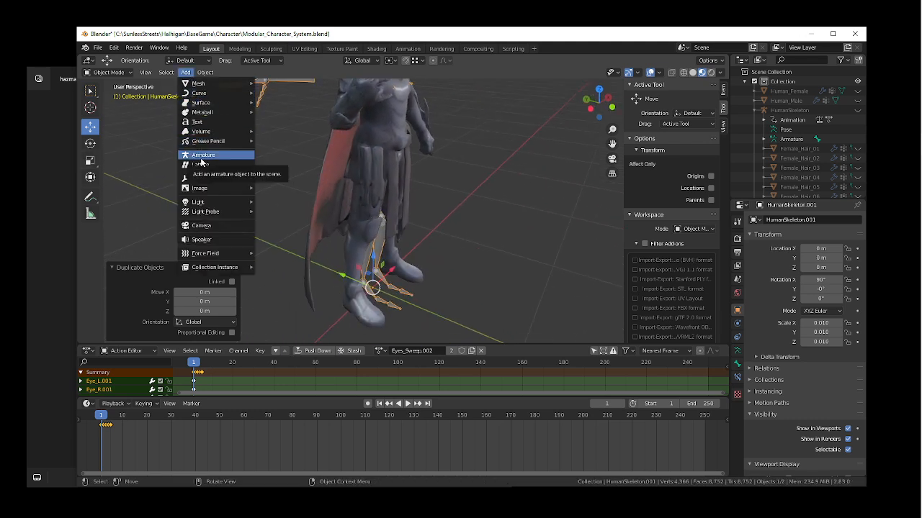
{"action": "left_click", "coordinate": [437, 221]}
{"action": "key", "text": "shift+grave"}
{"action": "key", "text": "d"}
{"action": "key", "text": "w"}
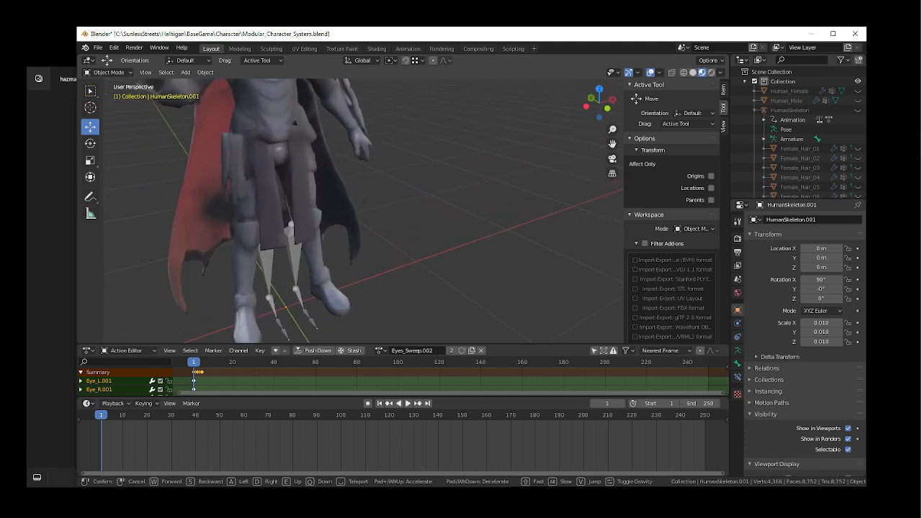
- Put the duplicated skeleton HumanSkeleton.001 in Pose Mode in front view and clear all transforms of its bones
{"action": "left_click", "coordinate": [344, 276]}
{"action": "middle_click", "coordinate": [452, 264], "text": "alt"}
{"action": "scroll", "coordinate": [454, 265], "scroll_direction": "up", "scroll_amount": 1, "text": "alt"}
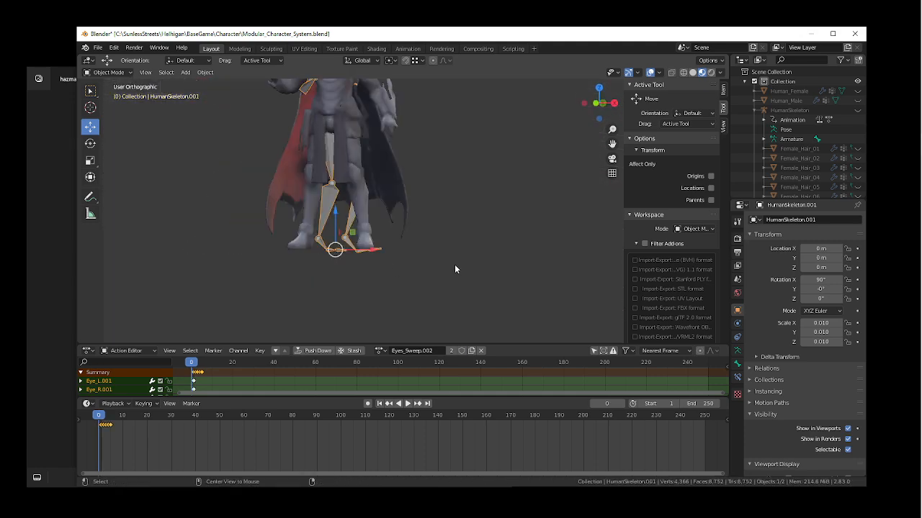
{"action": "key", "text": "KP_1"}
{"action": "middle_click_drag", "start_coordinate": [382, 169], "coordinate": [384, 268], "text": "shift"}
{"action": "left_click", "coordinate": [110, 73]}
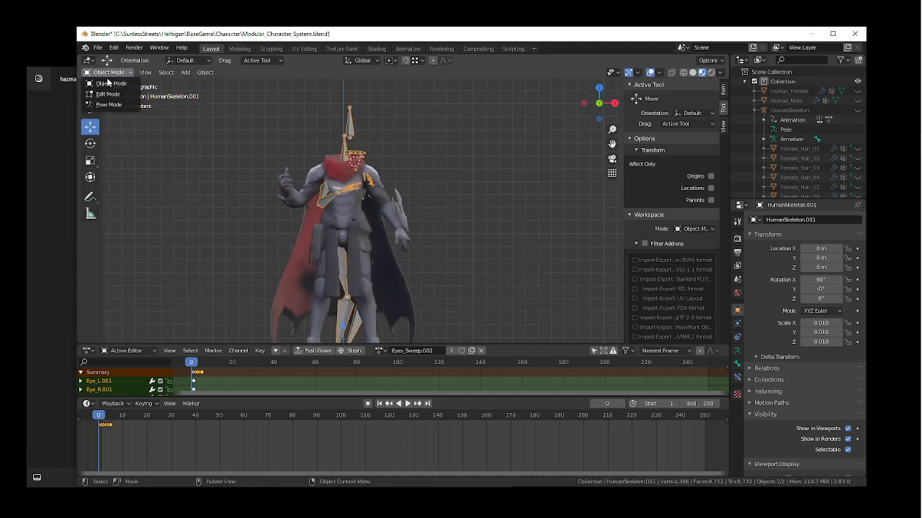
{"action": "left_click", "coordinate": [111, 105]}
{"action": "mouse_move", "coordinate": [215, 96]}
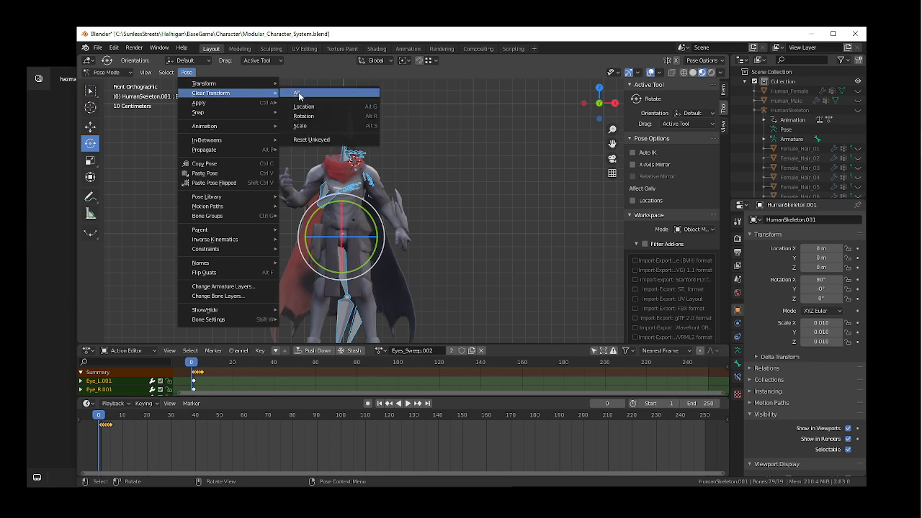
{"action": "left_click", "coordinate": [299, 96]}
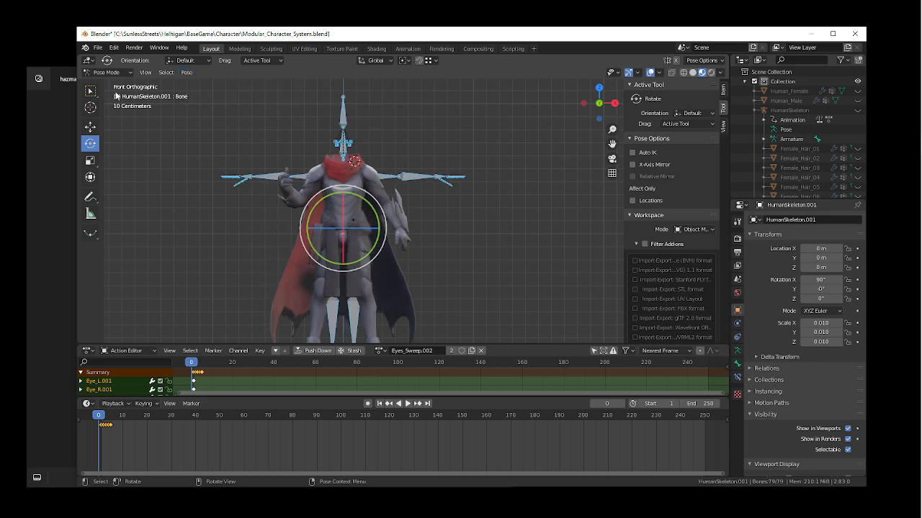
- Display the scene in wireframe and rotate the RightArm and LeftArm bones down along the character's upper arms
{"action": "left_click", "coordinate": [297, 179]}
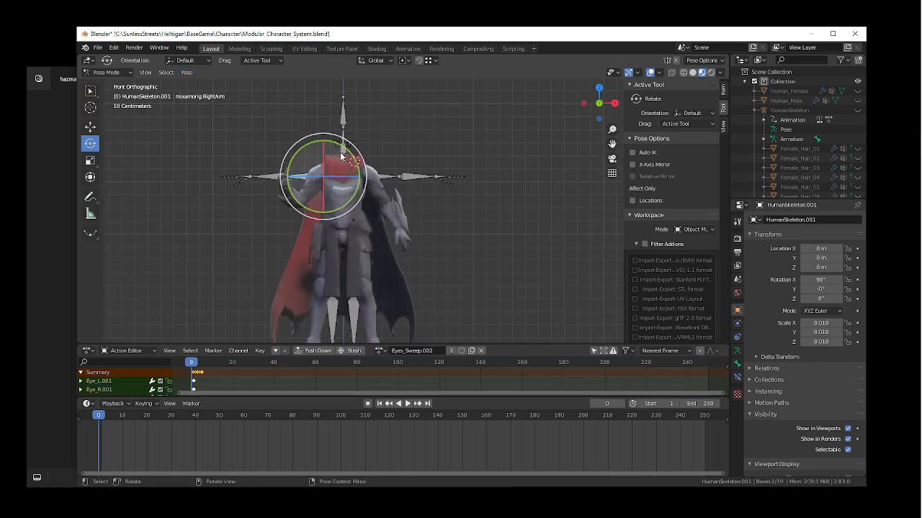
{"action": "key", "text": "z"}
{"action": "left_click", "coordinate": [261, 165]}
{"action": "scroll", "coordinate": [315, 185], "scroll_direction": "up", "scroll_amount": 3}
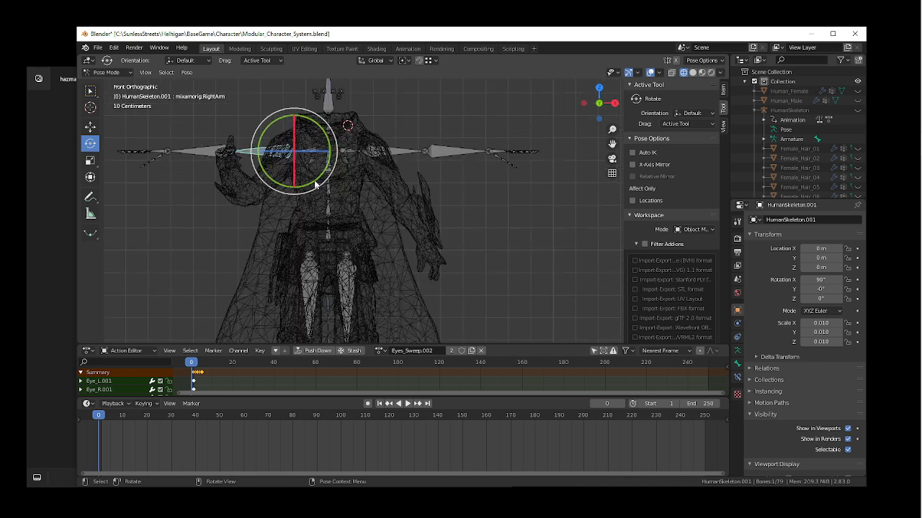
{"action": "left_click_drag", "start_coordinate": [325, 139], "coordinate": [304, 92]}
{"action": "left_click", "coordinate": [393, 147]}
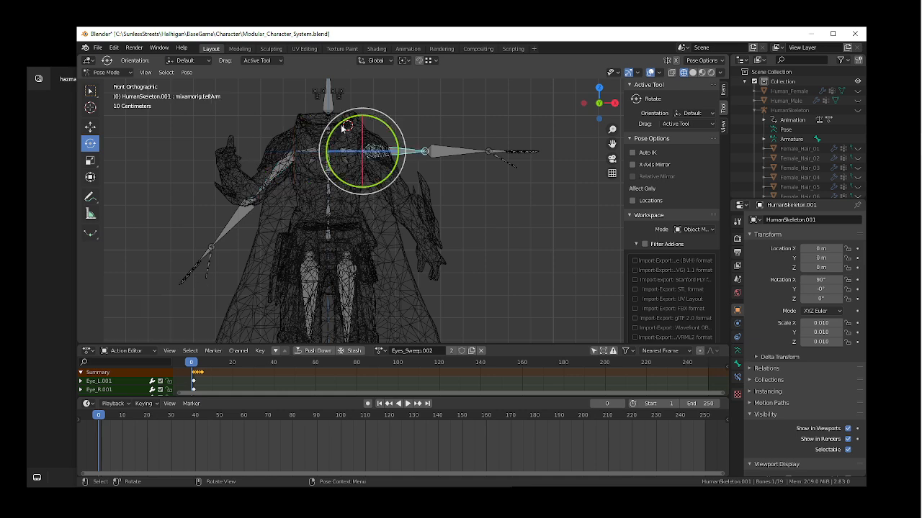
{"action": "left_click_drag", "start_coordinate": [378, 123], "coordinate": [433, 134]}
- Rotate the LeftUpLeg and RightUpLeg bones outward to follow the character's legs, the right one about 8.9° around Y
{"action": "middle_click_drag", "start_coordinate": [303, 269], "coordinate": [306, 109], "text": "shift"}
{"action": "left_click", "coordinate": [345, 143]}
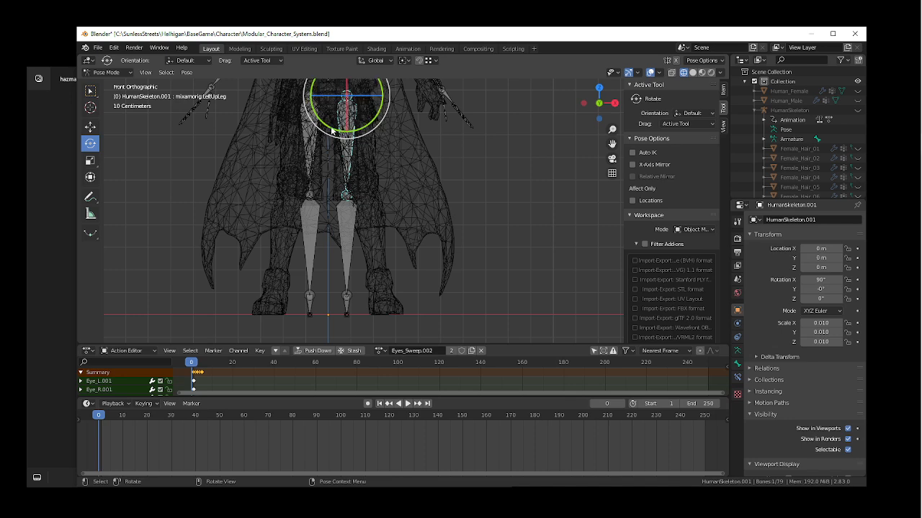
{"action": "mouse_move", "coordinate": [336, 132]}
{"action": "left_mouse_down"}
{"action": "mouse_move", "coordinate": [353, 128]}
{"action": "mouse_move", "coordinate": [330, 132]}
{"action": "left_mouse_up"}
{"action": "left_click", "coordinate": [324, 155]}
- Switch back to the textured display and rotate the RightArm bone about 15.9° forward toward the character's bent elbow
{"action": "middle_click_drag", "start_coordinate": [320, 185], "coordinate": [320, 299], "text": "shift"}
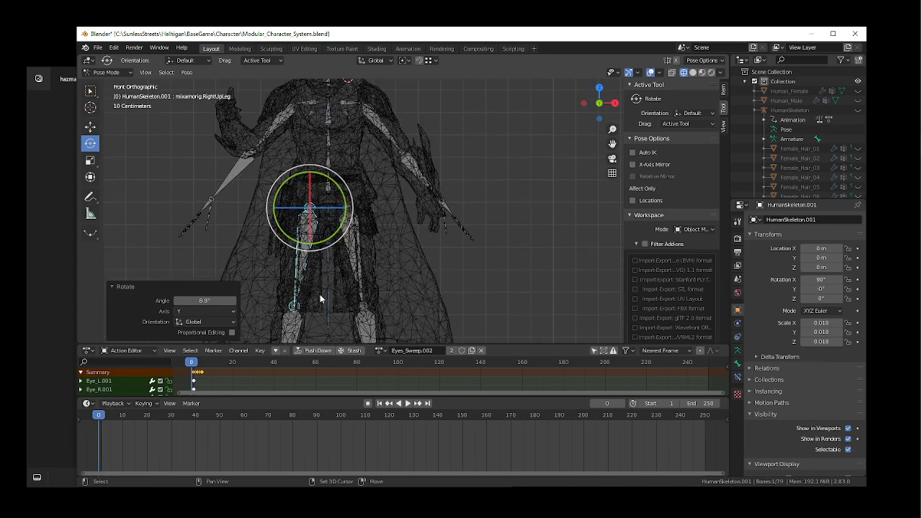
{"action": "key", "text": "shift+grave"}
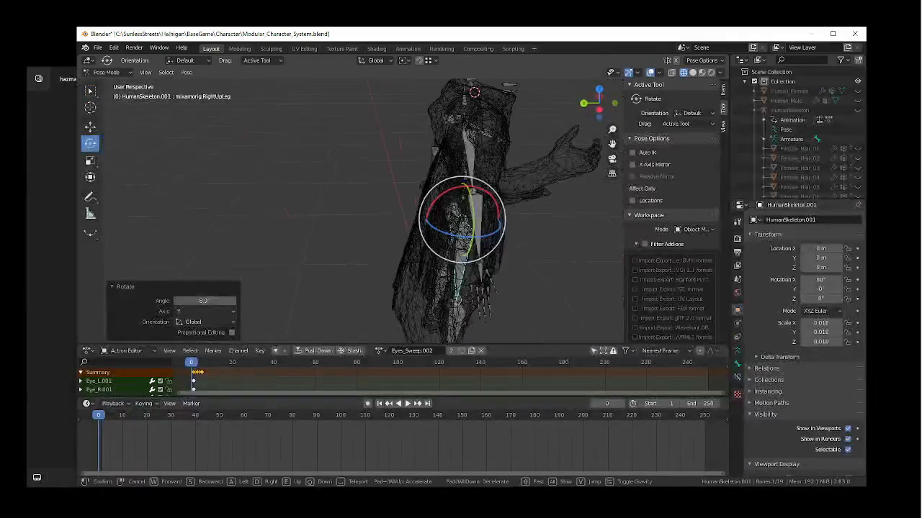
{"action": "key", "text": "s"}
{"action": "key", "text": "w"}
{"action": "left_click", "coordinate": [359, 213]}
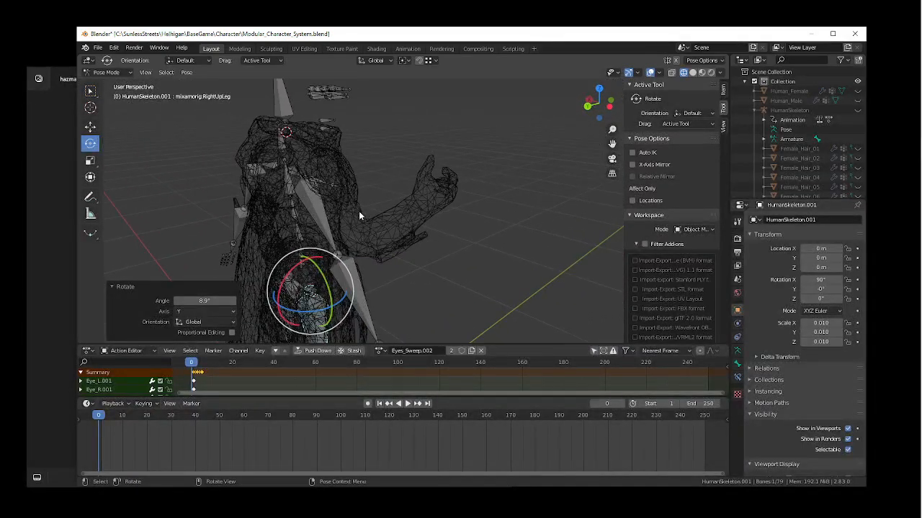
{"action": "key", "text": "shift+z"}
{"action": "left_click", "coordinate": [326, 230]}
{"action": "key", "text": "shift+grave"}
{"action": "key", "text": "w"}
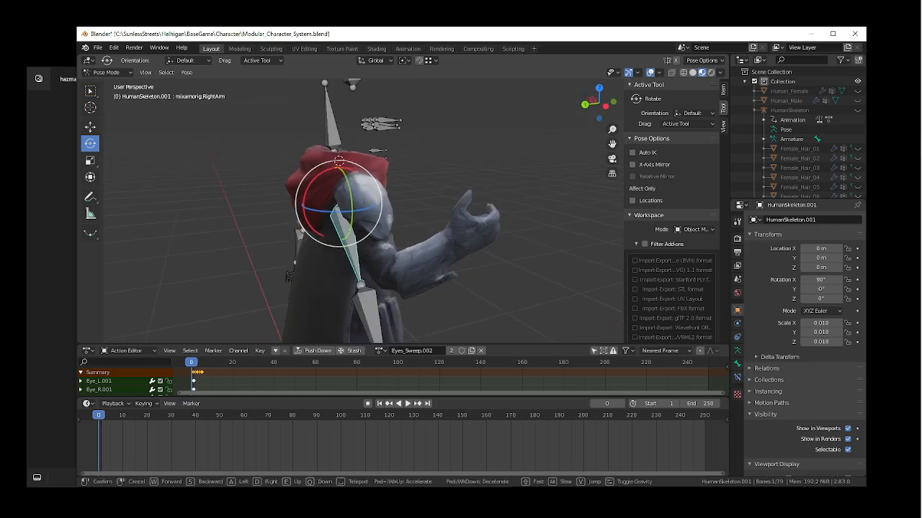
{"action": "key", "text": "d"}
{"action": "left_click", "coordinate": [364, 211]}
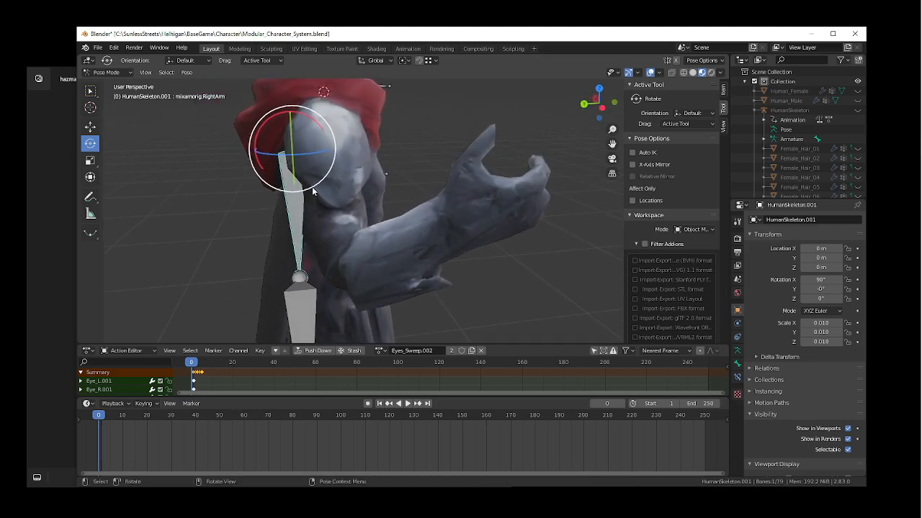
{"action": "left_click_drag", "start_coordinate": [312, 187], "coordinate": [331, 181]}
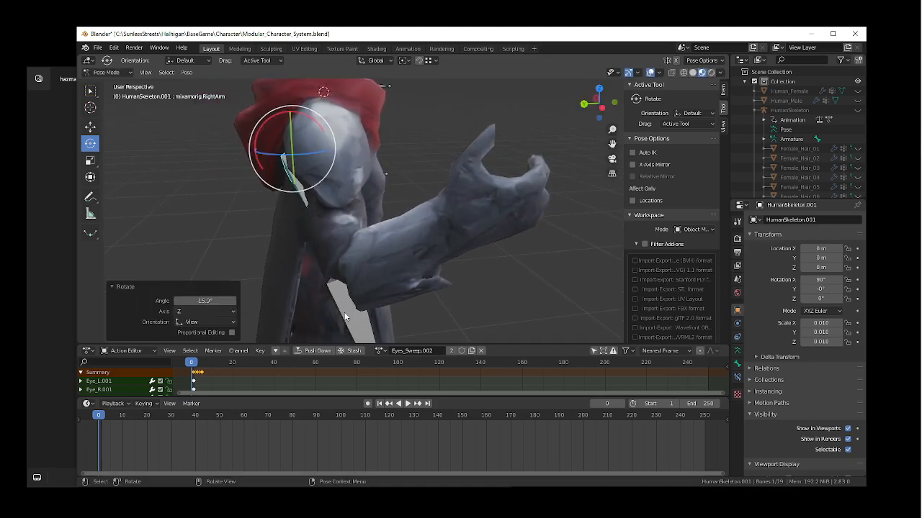
- Rotate the RightForeArm bone about 72.3° in the view plane, plus a trackball rotation, to follow the raised forearm
{"action": "left_click", "coordinate": [346, 313]}
{"action": "key", "text": "shift+grave"}
{"action": "key", "text": "w"}
{"action": "key", "text": "d"}
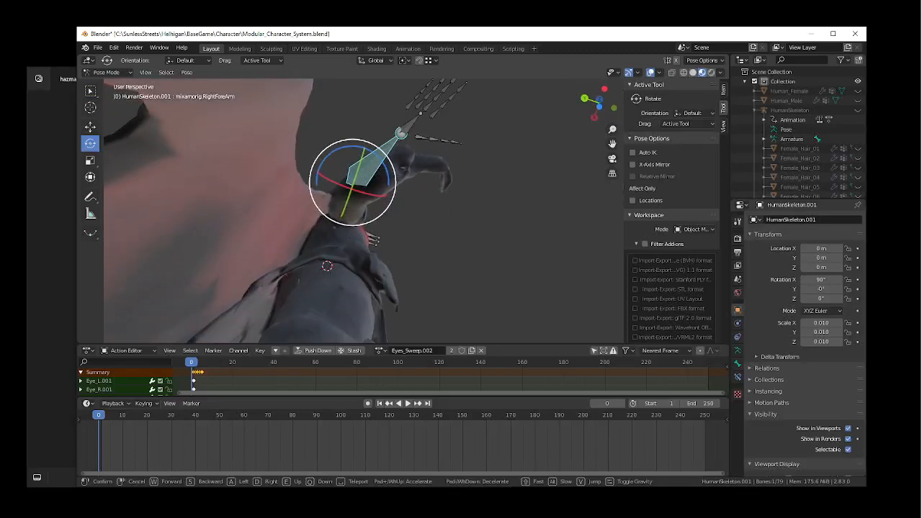
{"action": "left_click", "coordinate": [364, 211]}
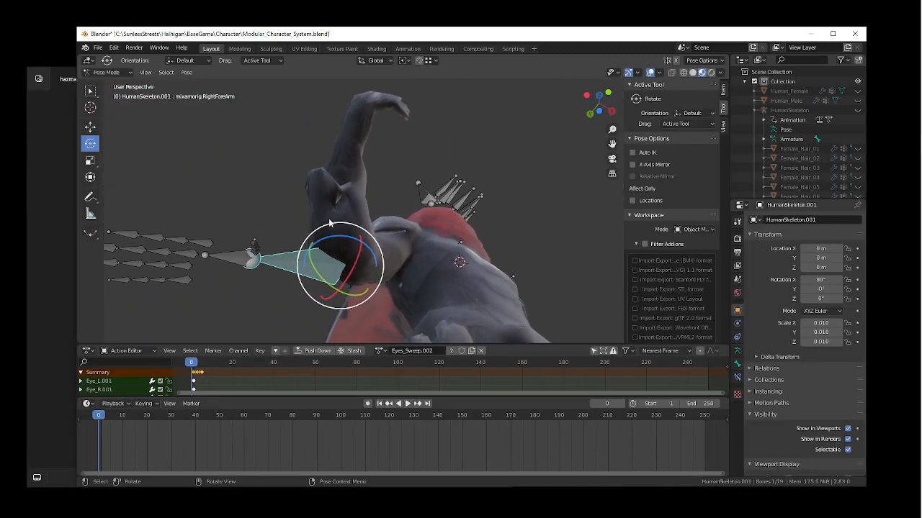
{"action": "left_click_drag", "start_coordinate": [331, 223], "coordinate": [358, 269]}
{"action": "key", "text": "r"}
{"action": "key", "text": "r"}
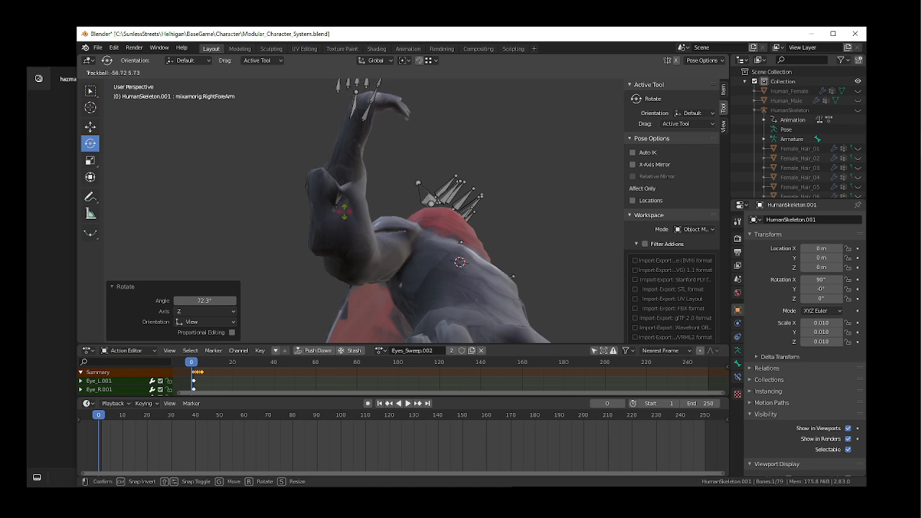
{"action": "left_click", "coordinate": [357, 187]}
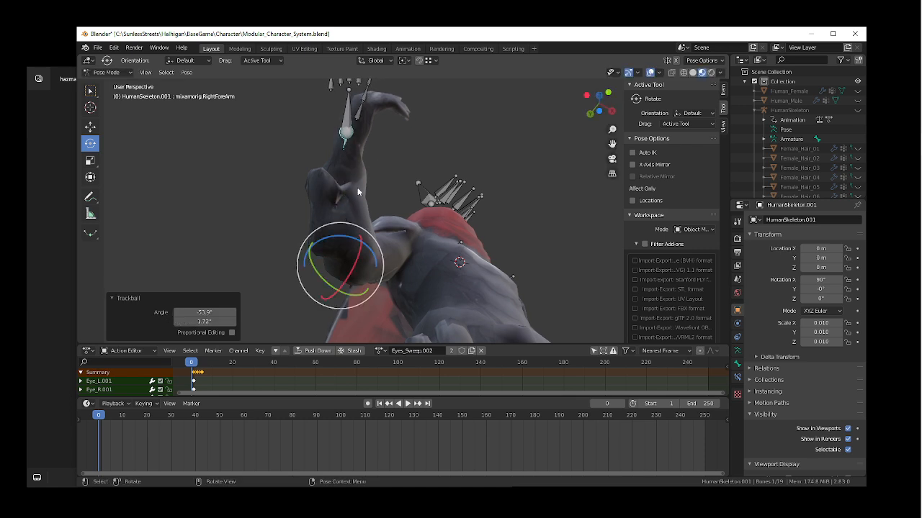
- Scale the RightForeArm bone down to about 0.972, switch to wireframe and scale it by about 0.92 again
{"action": "key", "text": "s"}
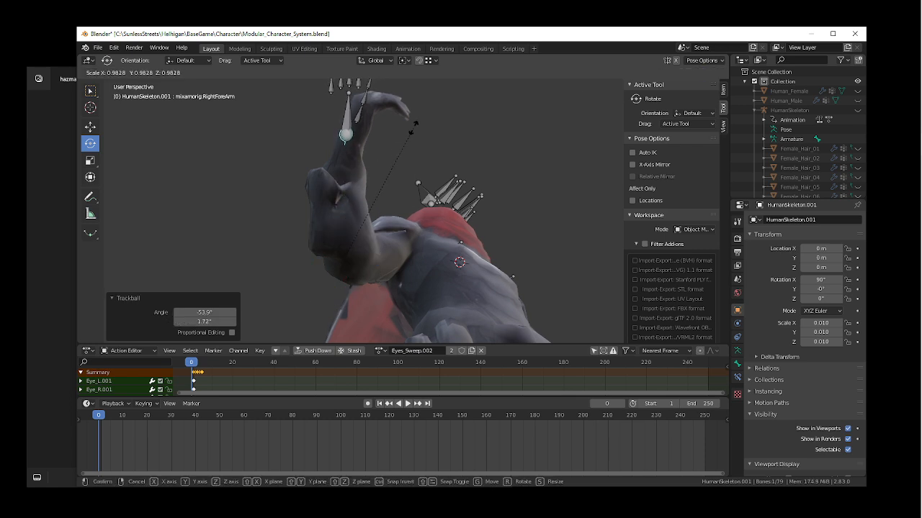
{"action": "left_click", "coordinate": [422, 135]}
{"action": "key", "text": "shift+z"}
{"action": "key", "text": "s"}
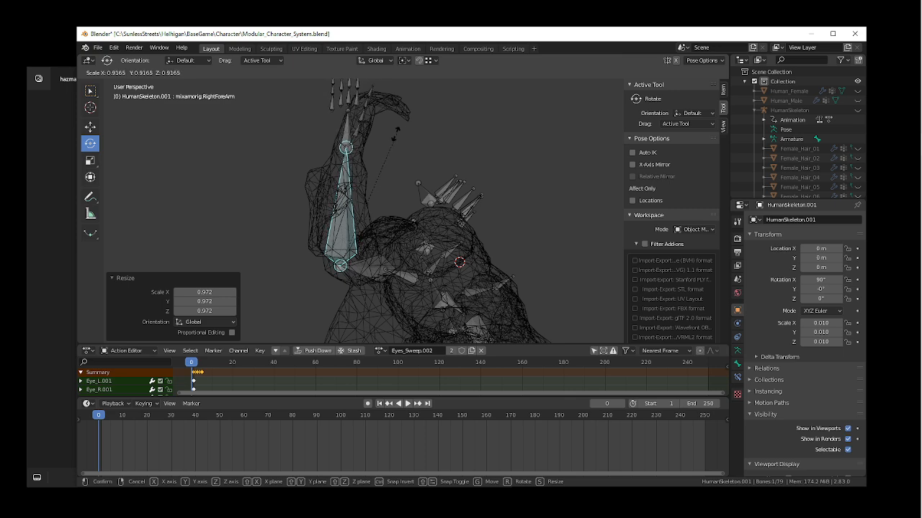
{"action": "left_click", "coordinate": [394, 138]}
- Rotate the RightForeArm bone about 15.1° and fine-tune it by about 0.925° from the side to centre it in the forearm
{"action": "middle_click_drag", "start_coordinate": [335, 194], "coordinate": [364, 215]}
{"action": "left_click_drag", "start_coordinate": [400, 208], "coordinate": [414, 206]}
{"action": "key", "text": "shift+grave"}
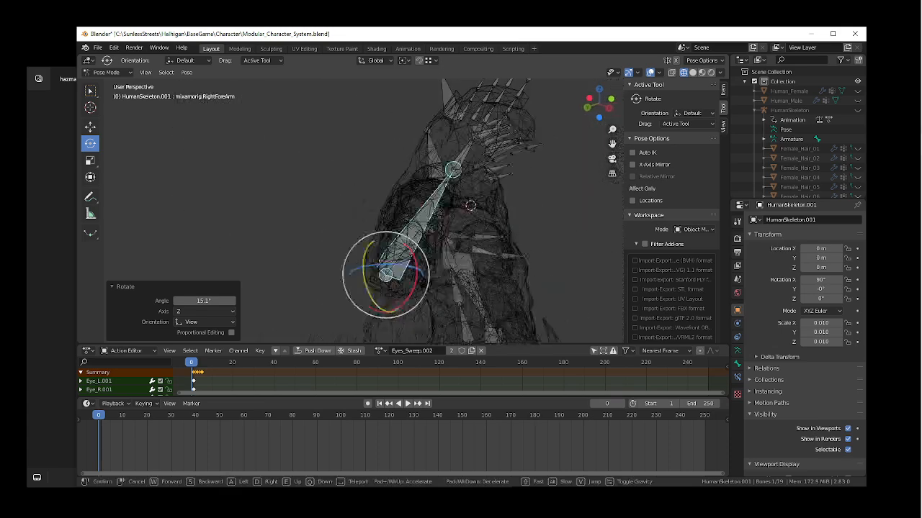
{"action": "key", "text": "w"}
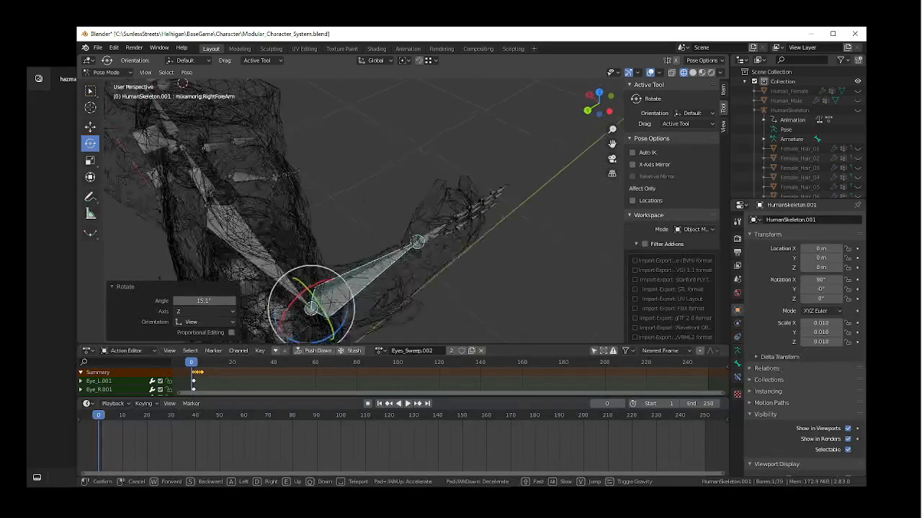
{"action": "key", "text": "d"}
{"action": "left_click", "coordinate": [363, 226]}
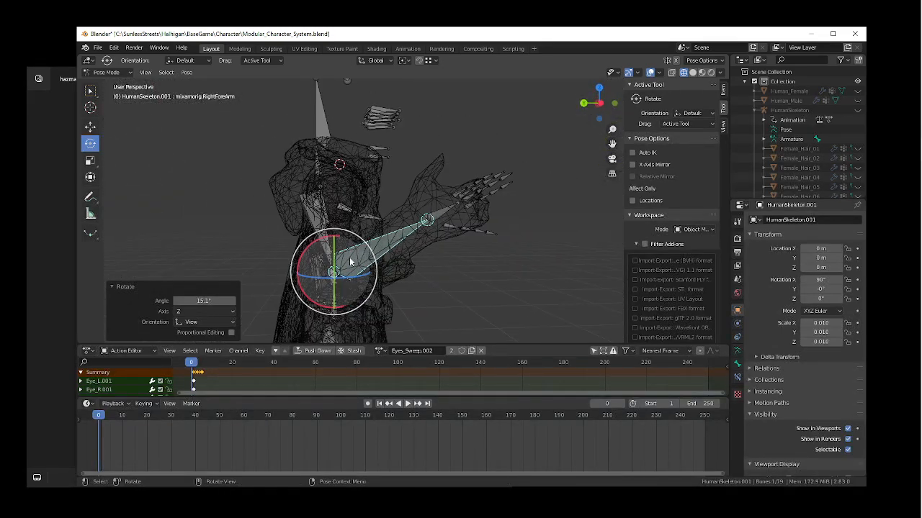
{"action": "left_click_drag", "start_coordinate": [371, 251], "coordinate": [373, 250]}
- Correct the RightForeArm bone by about 5.83° from a low viewpoint so it runs inside the forearm mesh
{"action": "key", "text": "shift+grave"}
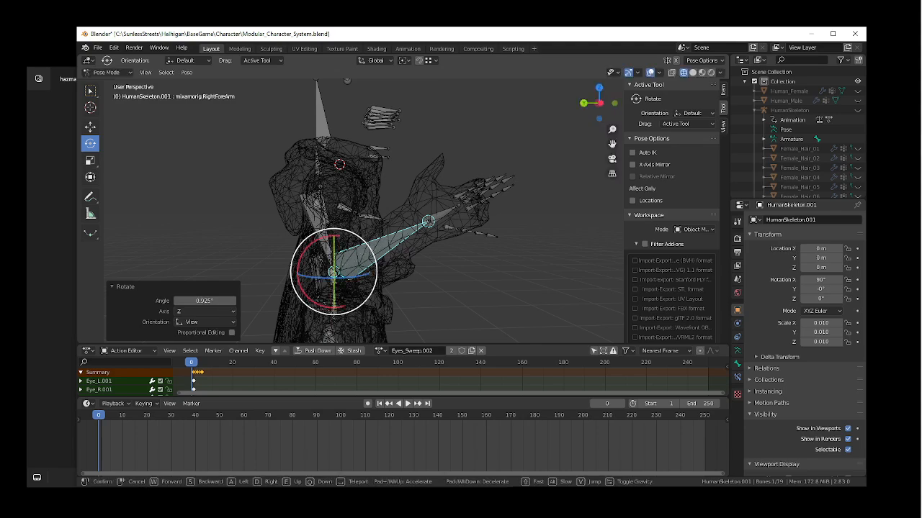
{"action": "key", "text": "e"}
{"action": "left_click", "coordinate": [487, 229]}
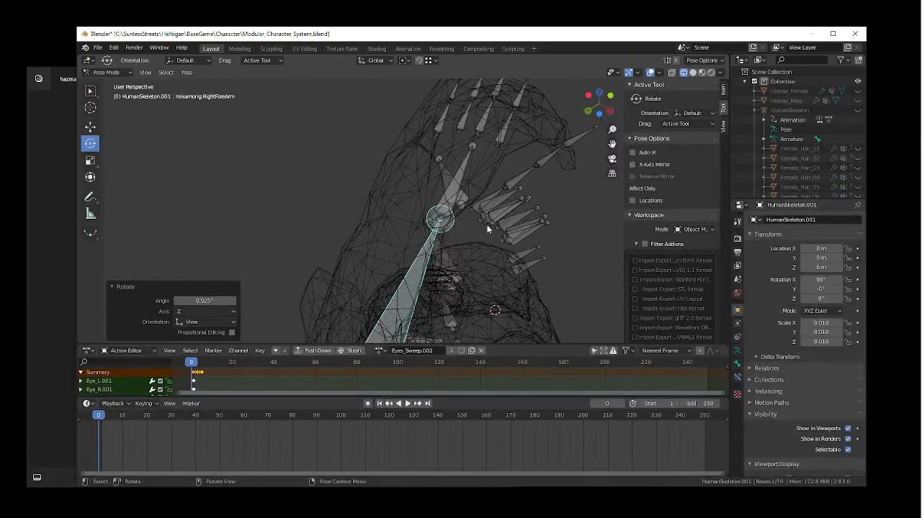
{"action": "key", "text": "shift+grave"}
{"action": "key", "text": "q"}
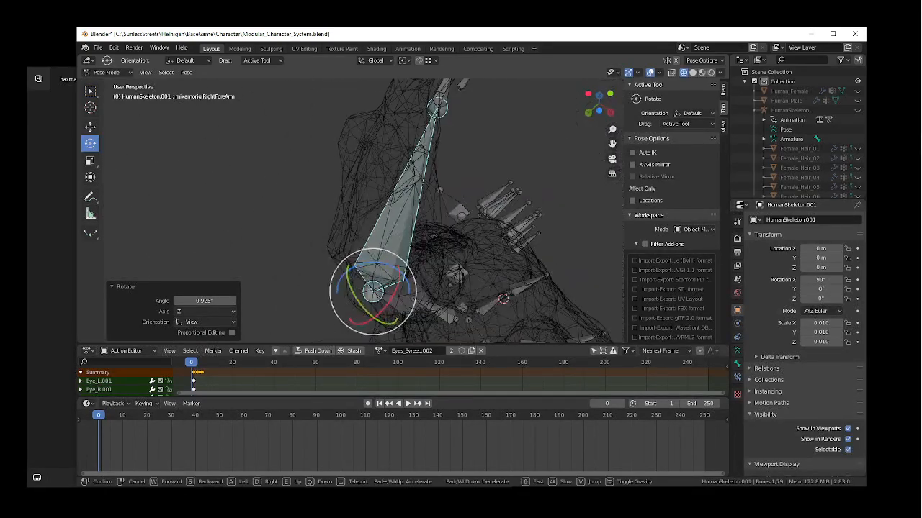
{"action": "left_click", "coordinate": [381, 231]}
{"action": "left_click_drag", "start_coordinate": [384, 230], "coordinate": [381, 220]}
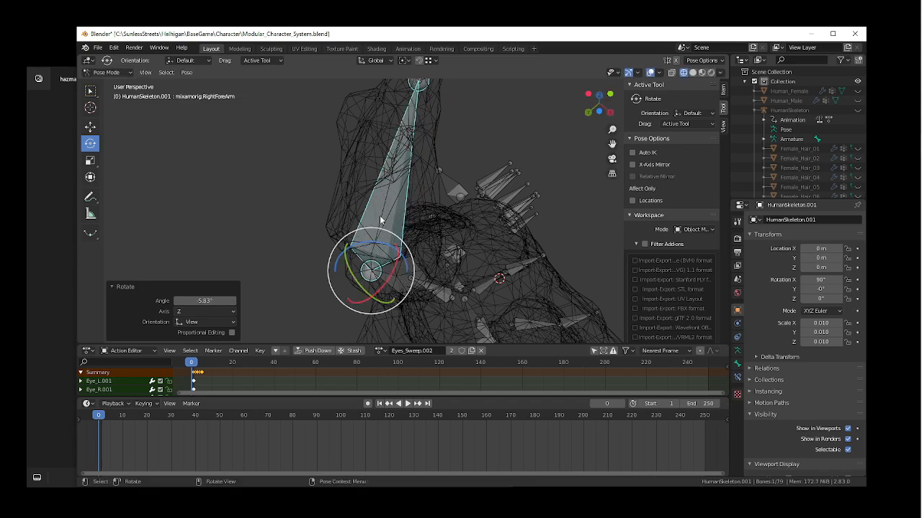
- Select the LeftArm bone and rotate it about 13.5° from the side to follow the character's left upper arm
{"action": "key", "text": "shift+grave"}
{"action": "key", "text": "a"}
{"action": "key", "text": "q"}
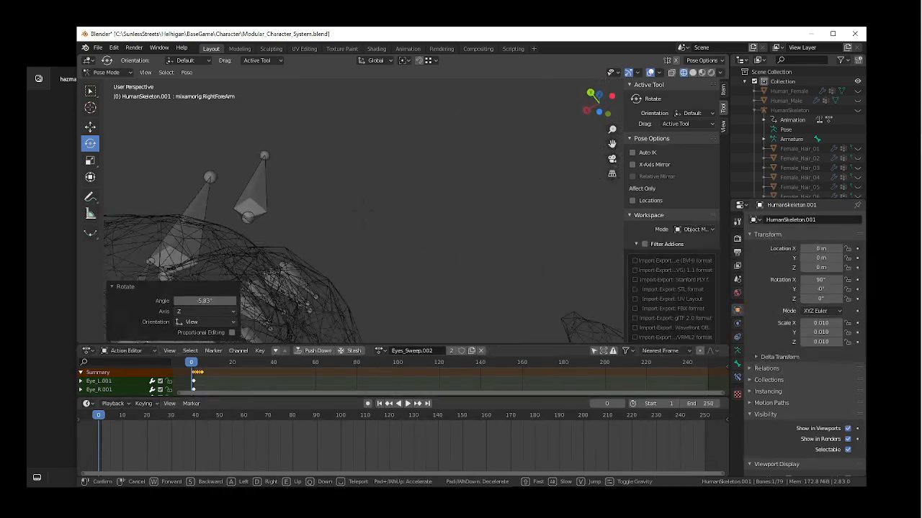
{"action": "key", "text": "w"}
{"action": "key", "text": "s"}
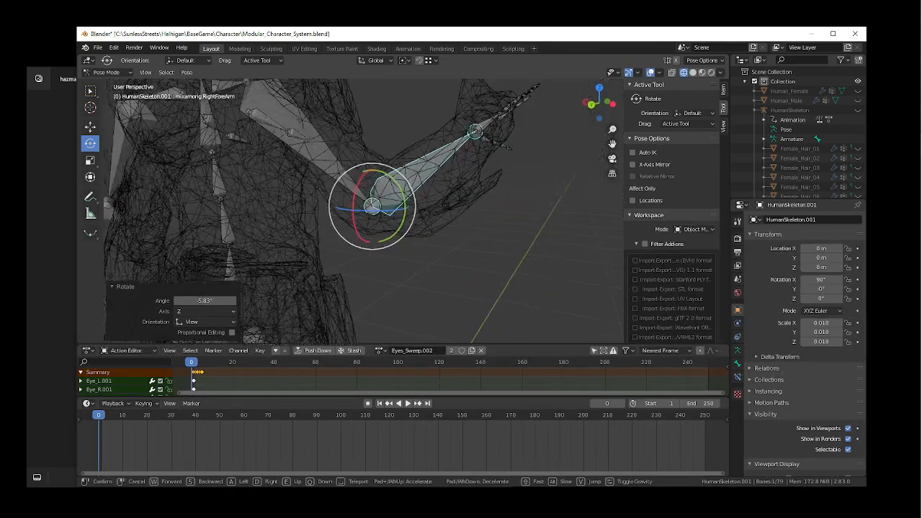
{"action": "key", "text": "w"}
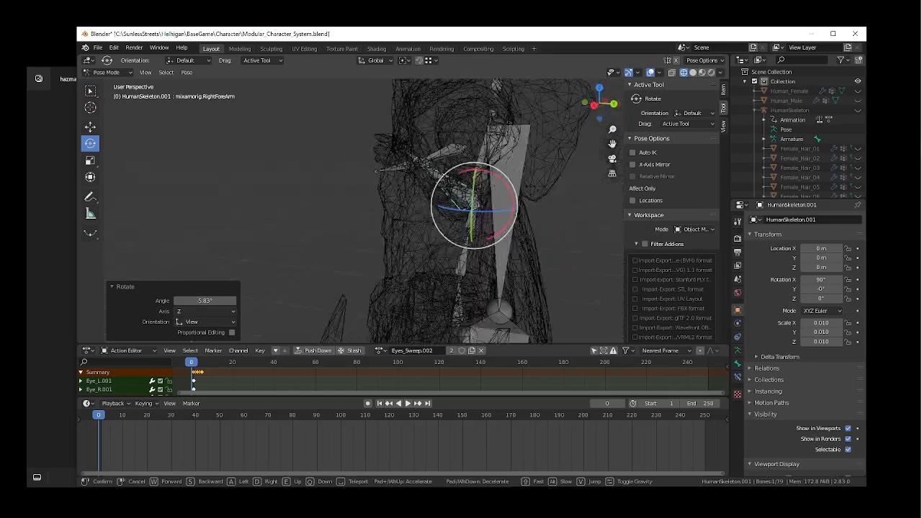
{"action": "left_click", "coordinate": [332, 137]}
{"action": "left_click", "coordinate": [323, 116]}
{"action": "middle_click_drag", "start_coordinate": [338, 148], "coordinate": [365, 201]}
{"action": "left_click", "coordinate": [320, 114]}
{"action": "middle_click_drag", "start_coordinate": [320, 114], "coordinate": [387, 199]}
{"action": "left_click_drag", "start_coordinate": [409, 166], "coordinate": [399, 167]}
- Rotate the LeftForeArm bone about 3.69° in the view plane to align it with the left forearm mesh
{"action": "key", "text": "shift+grave"}
{"action": "key", "text": "a"}
{"action": "key", "text": "w"}
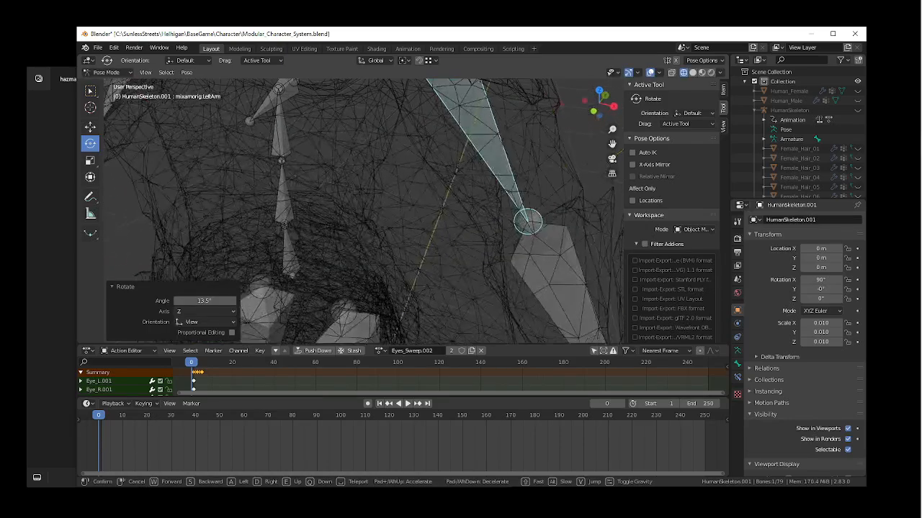
{"action": "key", "text": "s"}
{"action": "left_click", "coordinate": [363, 214]}
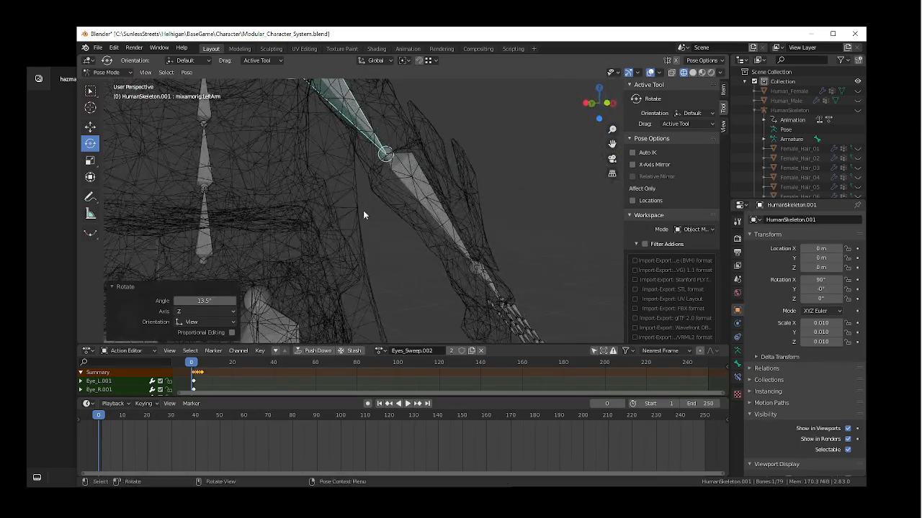
{"action": "left_click", "coordinate": [432, 209]}
{"action": "left_click_drag", "start_coordinate": [419, 200], "coordinate": [413, 198]}
- Scale the LeftForeArm bone to 0.848 so it ends at the mesh's wrist, and select the LeftHand bone
{"action": "key", "text": "shift+grave"}
{"action": "key", "text": "s"}
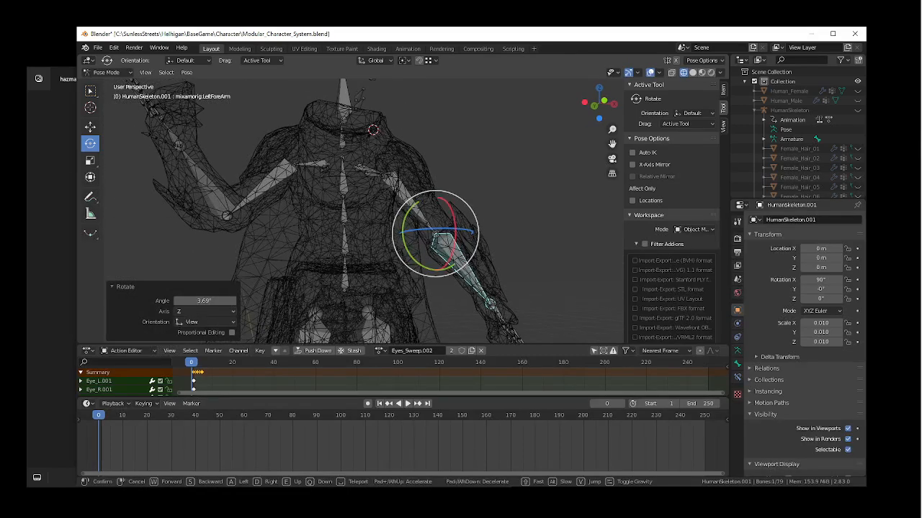
{"action": "key", "text": "w"}
{"action": "left_click", "coordinate": [363, 214]}
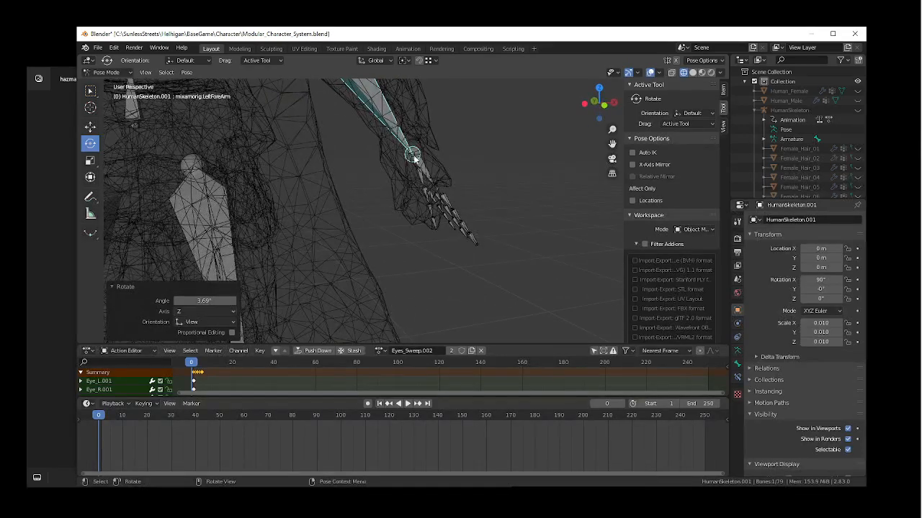
{"action": "key", "text": "shift+grave"}
{"action": "left_click", "coordinate": [363, 210]}
{"action": "key", "text": "s"}
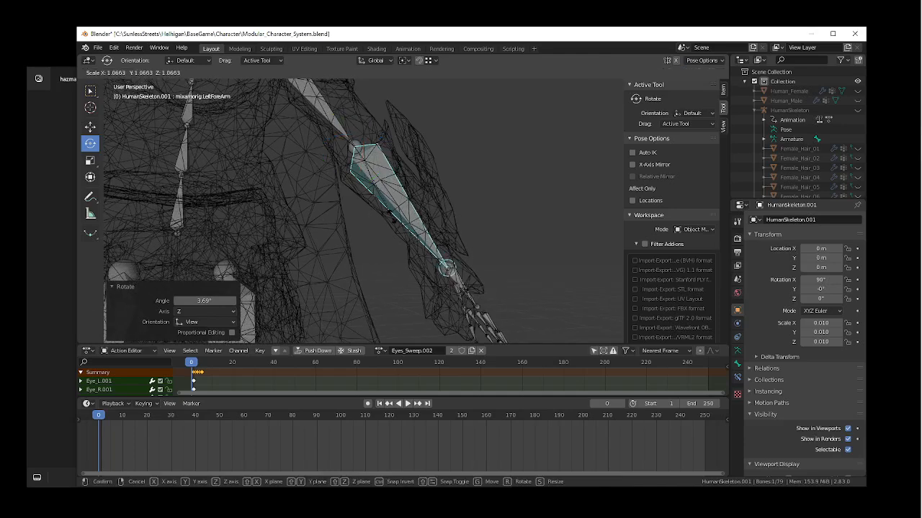
{"action": "left_click", "coordinate": [423, 247]}
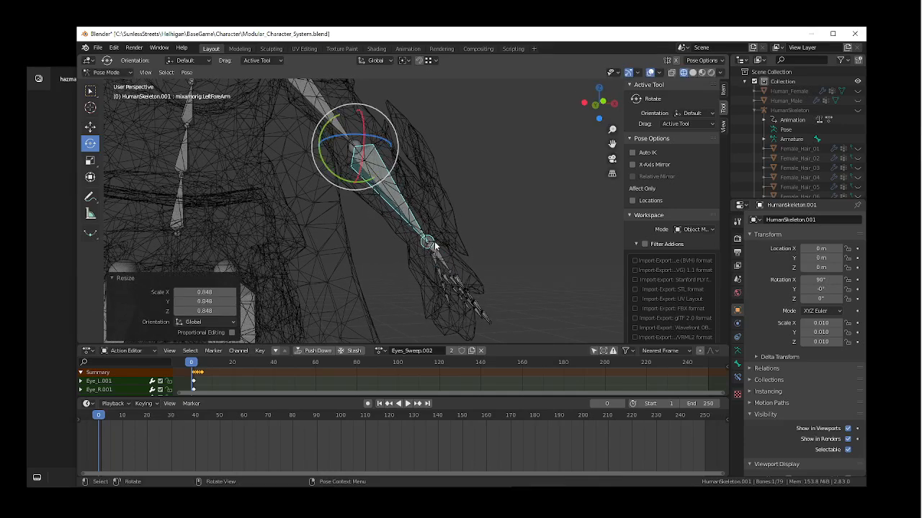
{"action": "left_click", "coordinate": [436, 248]}
{"action": "left_click_drag", "start_coordinate": [450, 274], "coordinate": [441, 268]}
- Examine how the posed skeleton sits inside the full body mesh, from the legs and feet up to the arms and neck
{"action": "key", "text": "shift+grave"}
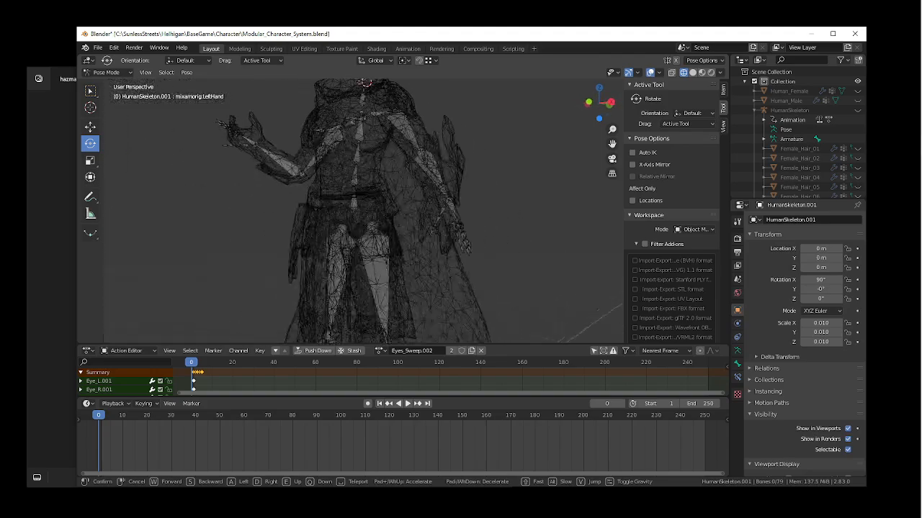
{"action": "key", "text": "s"}
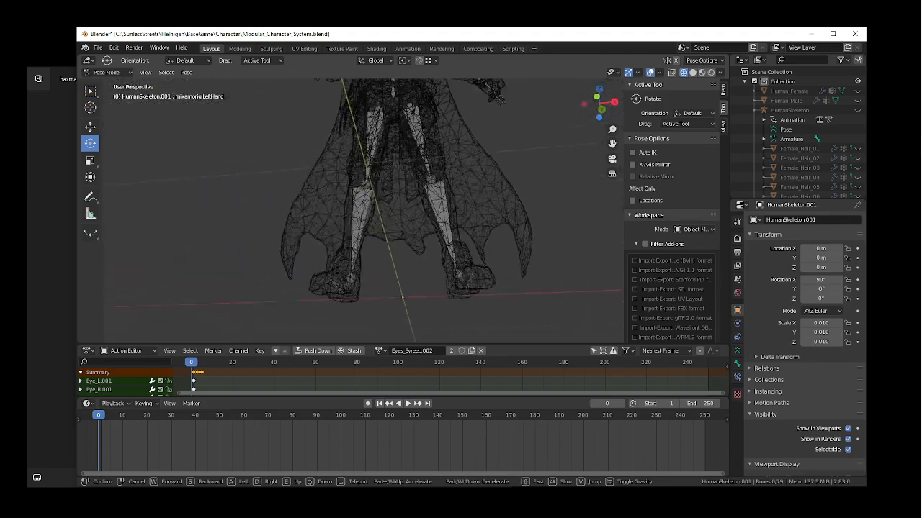
{"action": "key", "text": "w"}
{"action": "key", "text": "s"}
{"action": "key", "text": "s"}
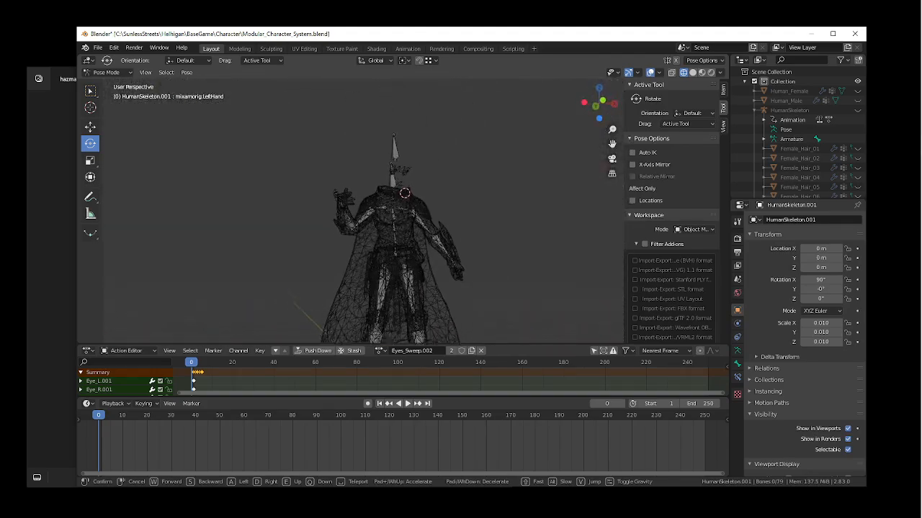
{"action": "key", "text": "w"}
{"action": "key", "text": "s"}
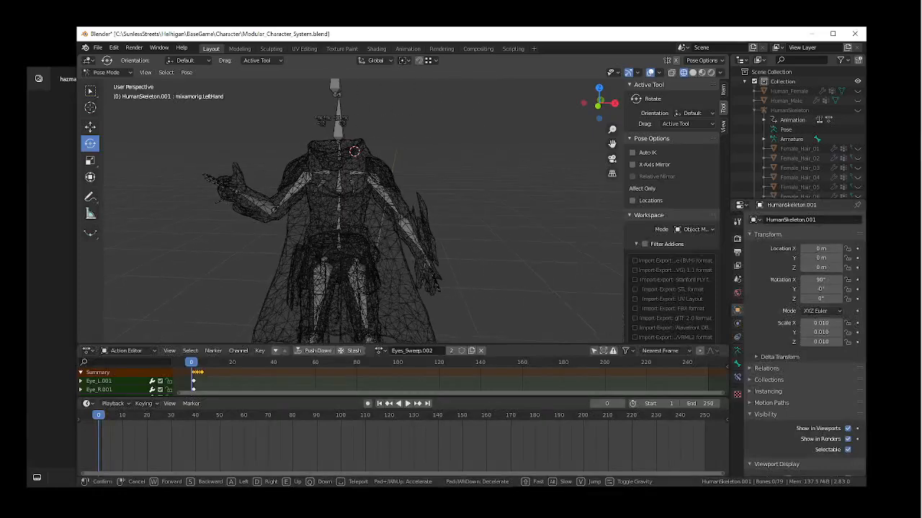
{"action": "left_click", "coordinate": [219, 244]}
- Select all bones, try to apply the selected pose as rest pose, and show the armature's skeleton settings
{"action": "key", "text": "a"}
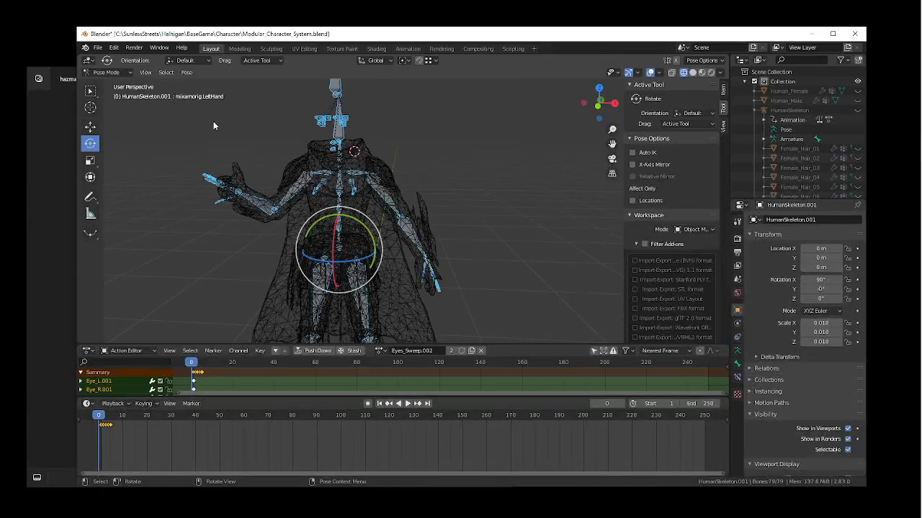
{"action": "left_click", "coordinate": [186, 73]}
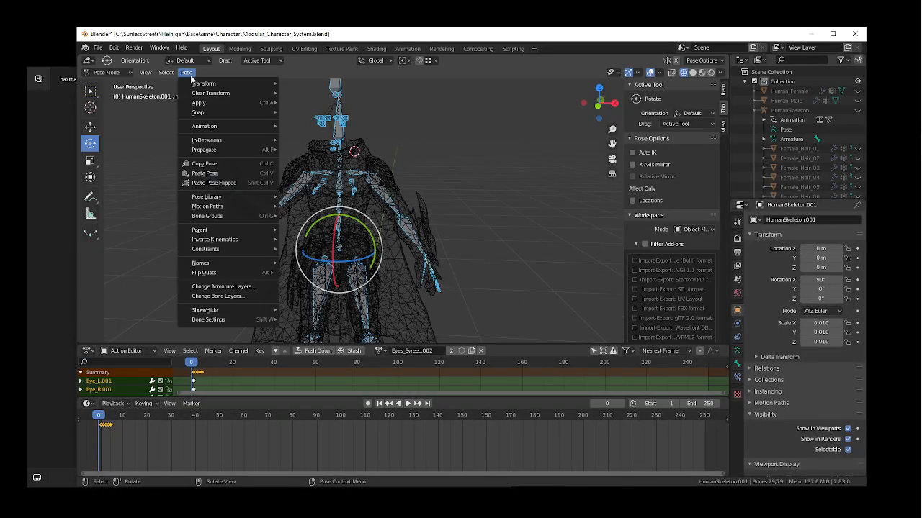
{"action": "mouse_move", "coordinate": [200, 108]}
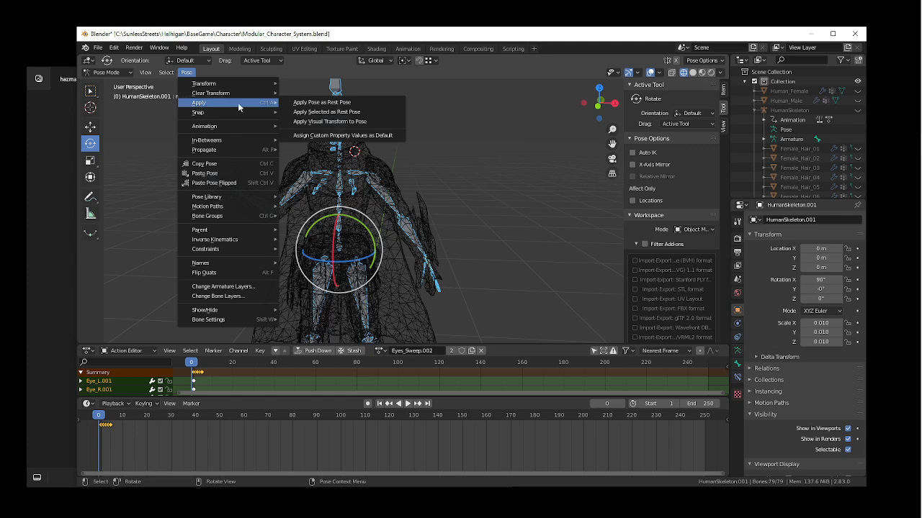
{"action": "left_click", "coordinate": [310, 112]}
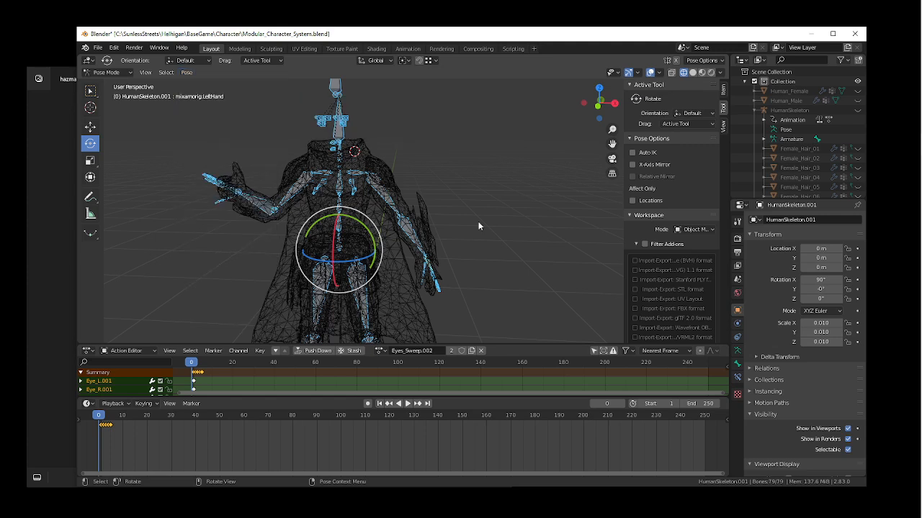
{"action": "left_click", "coordinate": [737, 351]}
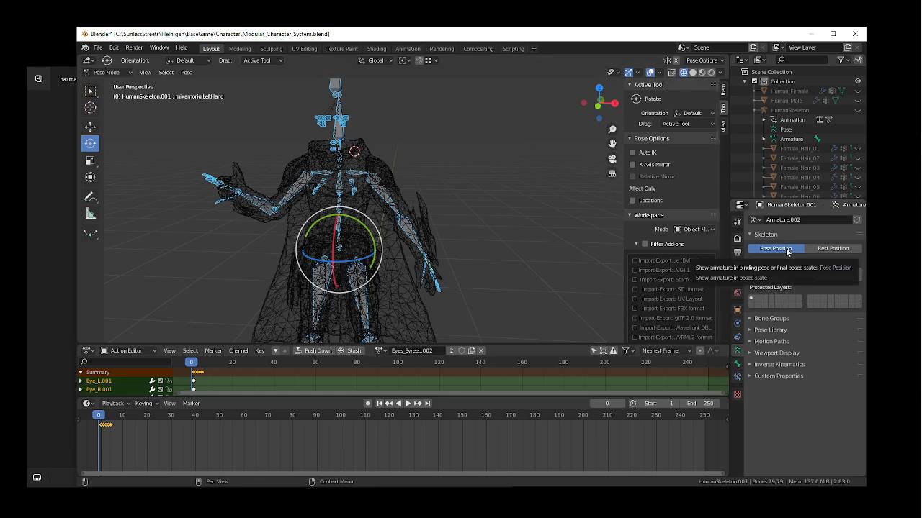
- Insert keyframes for all selected bones of HumanSkeleton.001 at frame 0
{"action": "right_click", "coordinate": [442, 191]}
{"action": "left_click", "coordinate": [441, 191]}
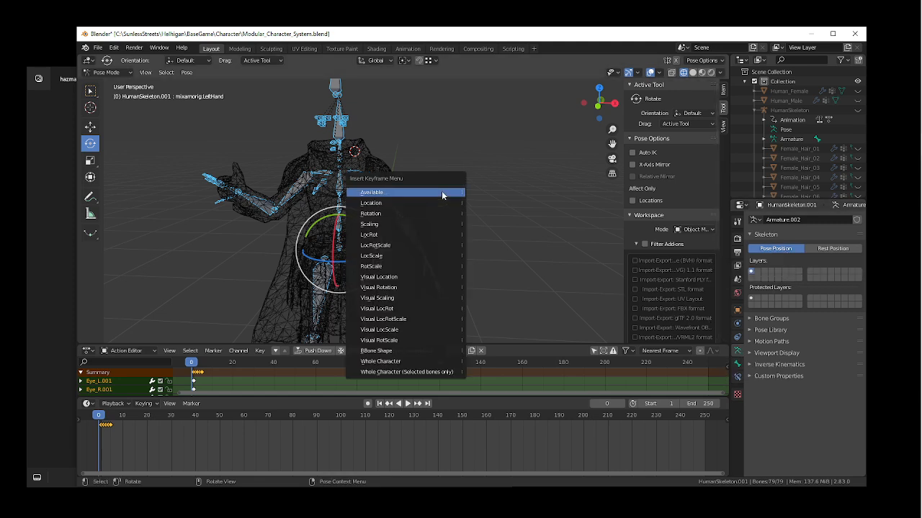
{"action": "left_click", "coordinate": [442, 191]}
{"action": "right_click", "coordinate": [443, 193]}
{"action": "left_click", "coordinate": [441, 193]}
{"action": "left_click", "coordinate": [428, 203]}
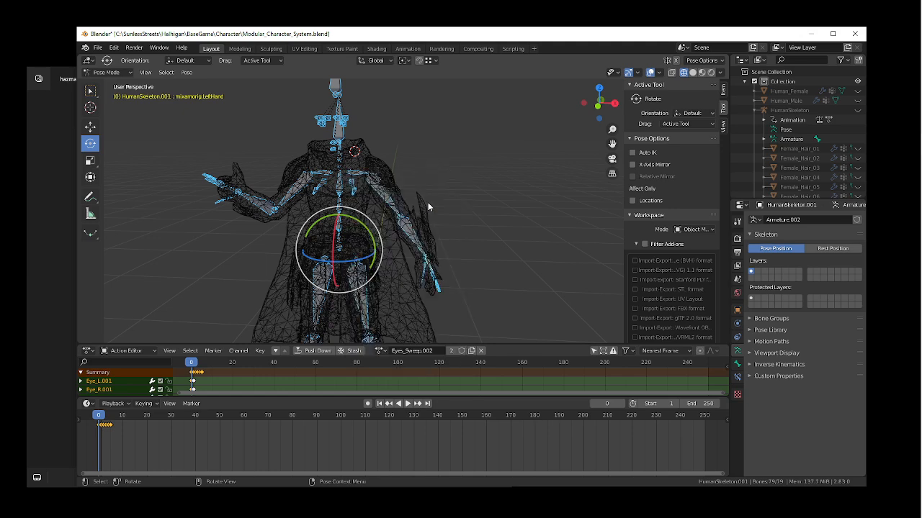
{"action": "right_click", "coordinate": [425, 180]}
{"action": "left_click", "coordinate": [425, 178]}
{"action": "left_click", "coordinate": [382, 189]}
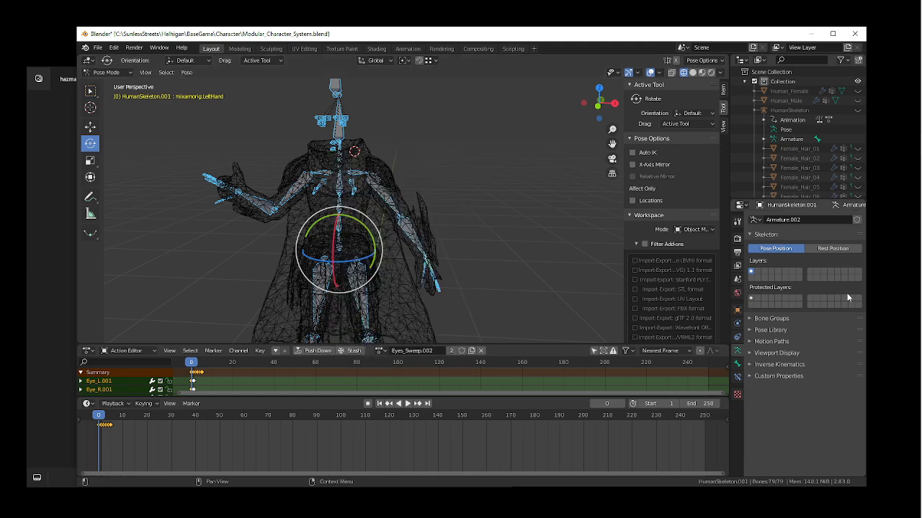
- Compare the armature's Rest Position with its Pose Position, finishing in Pose Position
{"action": "left_click", "coordinate": [838, 250]}
{"action": "left_click", "coordinate": [794, 253]}
{"action": "left_click", "coordinate": [831, 252]}
{"action": "left_click", "coordinate": [775, 249]}
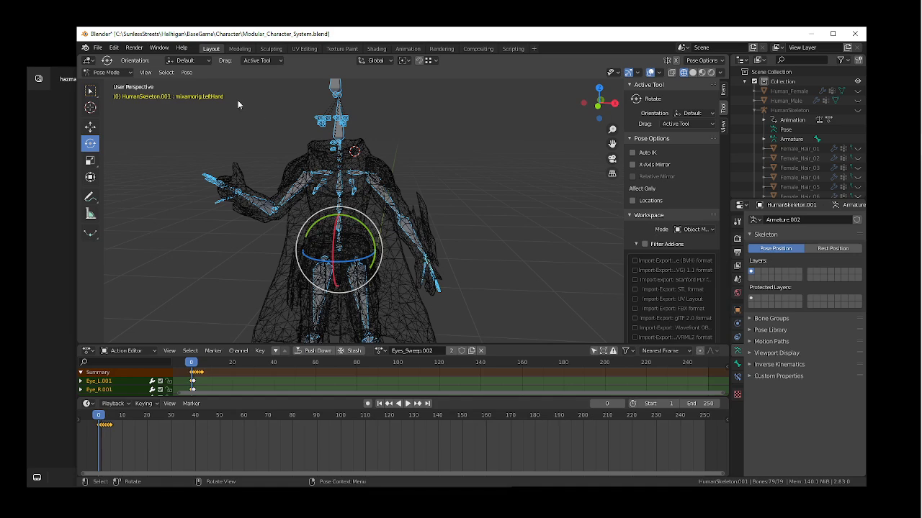
- Apply the pose of all selected bones as the armature's rest pose, with Selected Only enabled
{"action": "left_click", "coordinate": [186, 72]}
{"action": "mouse_move", "coordinate": [216, 101]}
{"action": "left_click", "coordinate": [317, 110]}
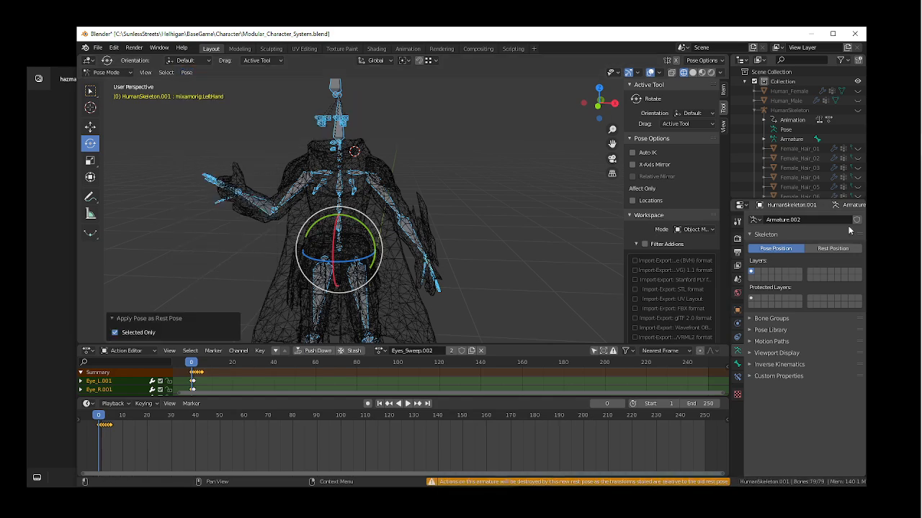
- Display the armature in Rest Position, check its bones in Edit Mode, and return to Object Mode
{"action": "left_click", "coordinate": [107, 72]}
{"action": "left_click", "coordinate": [108, 90]}
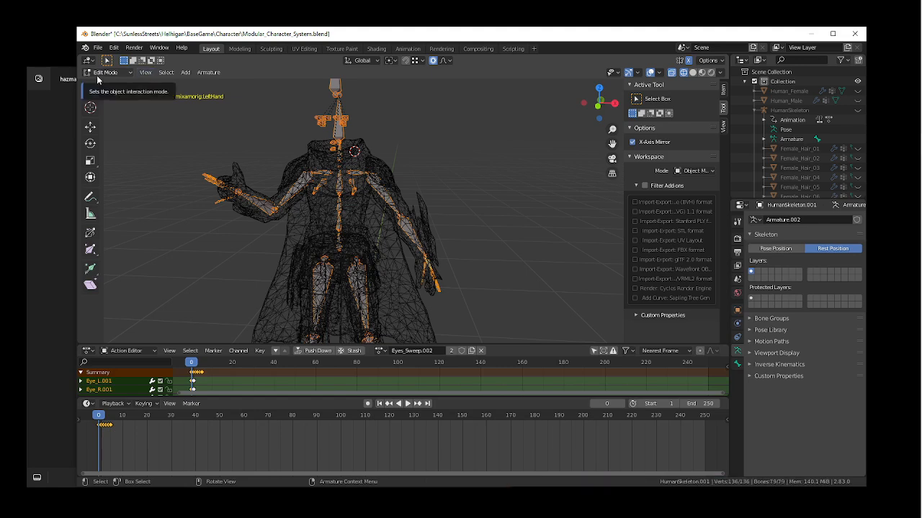
{"action": "middle_click_drag", "start_coordinate": [385, 216], "coordinate": [414, 222]}
{"action": "left_click", "coordinate": [121, 78]}
{"action": "left_click", "coordinate": [119, 73]}
{"action": "left_click", "coordinate": [116, 85]}
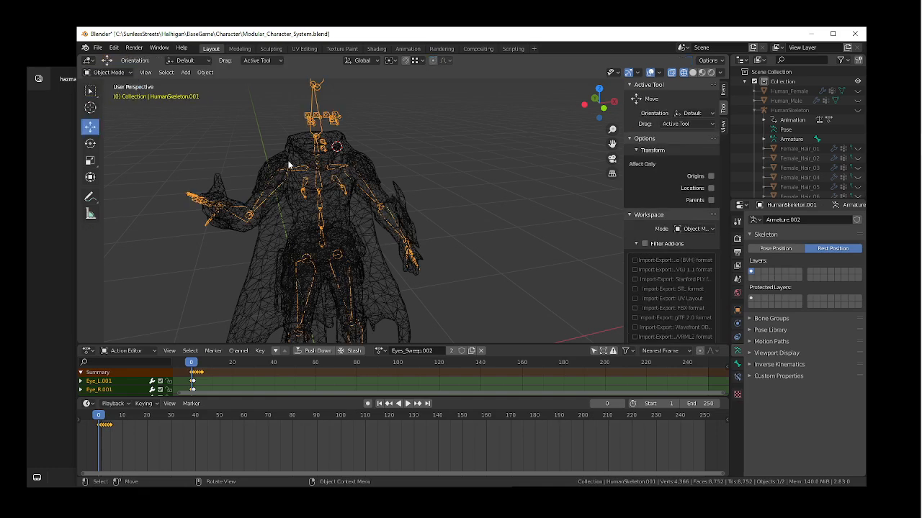
- Select the character mesh with HumanSkeleton.001 in solid shading and parent it to the skeleton with automatic weights
{"action": "left_click", "coordinate": [290, 163]}
{"action": "left_click", "coordinate": [340, 116], "text": "shift"}
{"action": "key", "text": "shift+z"}
{"action": "right_click", "coordinate": [341, 118]}
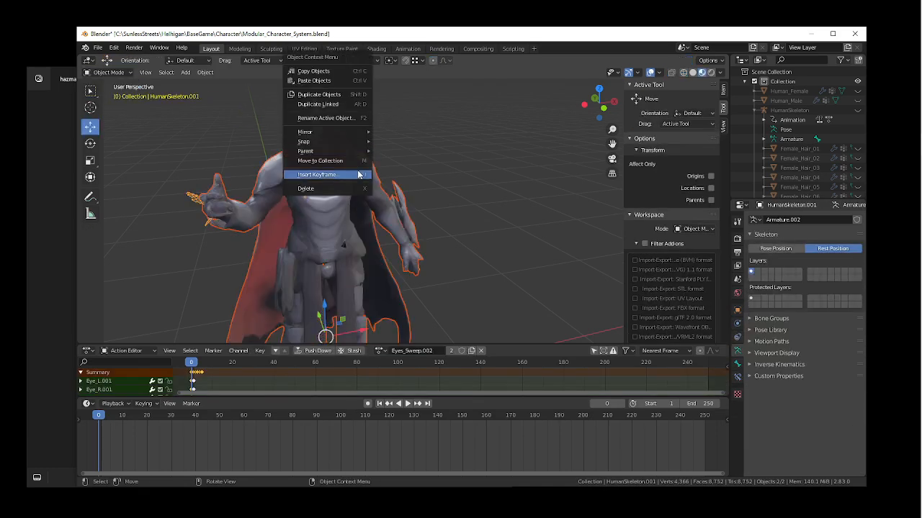
{"action": "mouse_move", "coordinate": [332, 151]}
{"action": "left_click", "coordinate": [416, 184]}
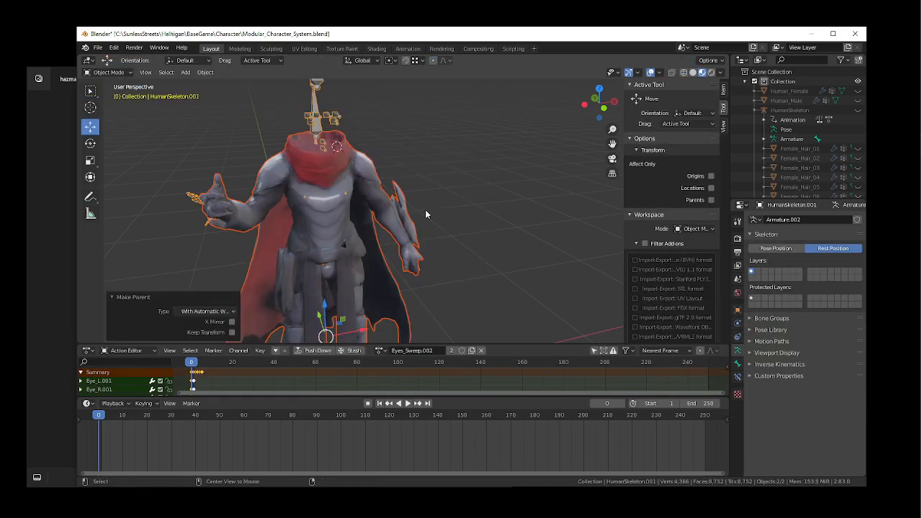
- Reselect the mesh and skeleton from the front view and repeat the parenting with automatic weights
{"action": "middle_click_drag", "start_coordinate": [425, 210], "coordinate": [405, 173], "text": "alt"}
{"action": "right_click", "coordinate": [383, 165]}
{"action": "mouse_move", "coordinate": [384, 166]}
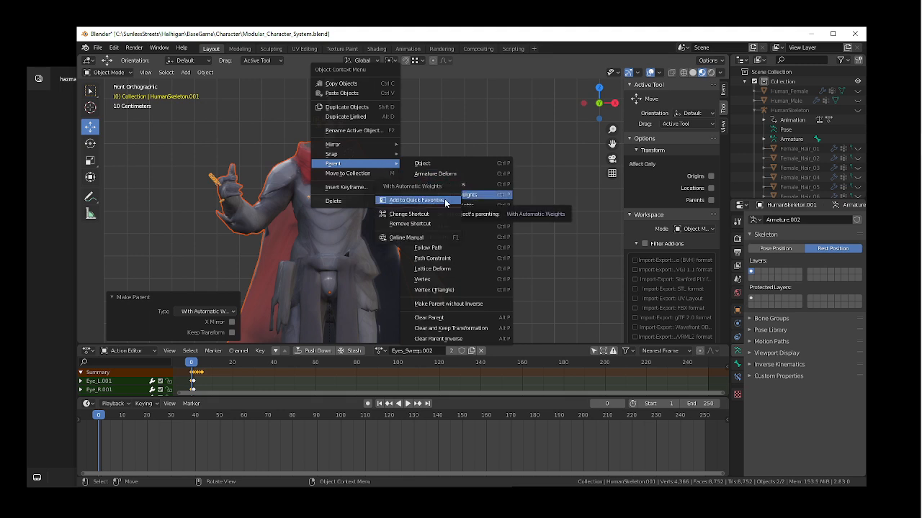
{"action": "left_click", "coordinate": [446, 196]}
{"action": "left_click", "coordinate": [353, 189]}
{"action": "left_click", "coordinate": [328, 125], "text": "shift"}
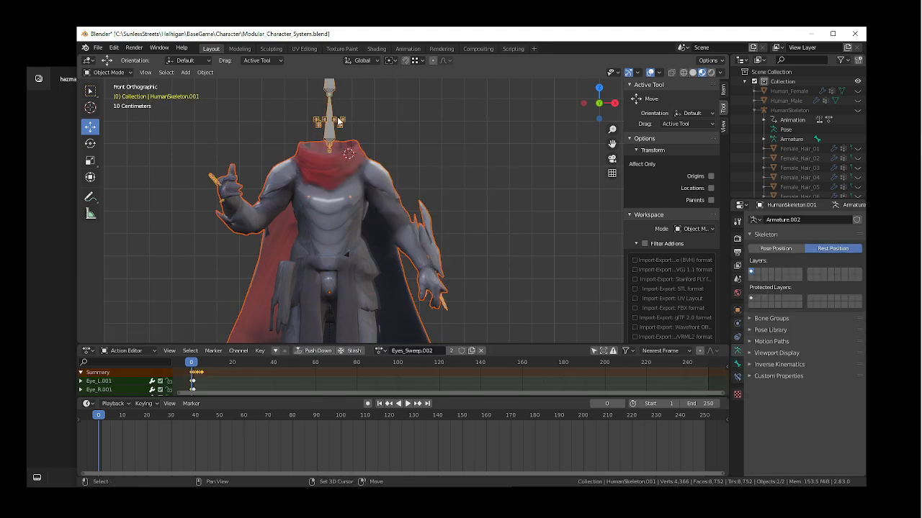
{"action": "right_click", "coordinate": [337, 120]}
{"action": "mouse_move", "coordinate": [316, 147]}
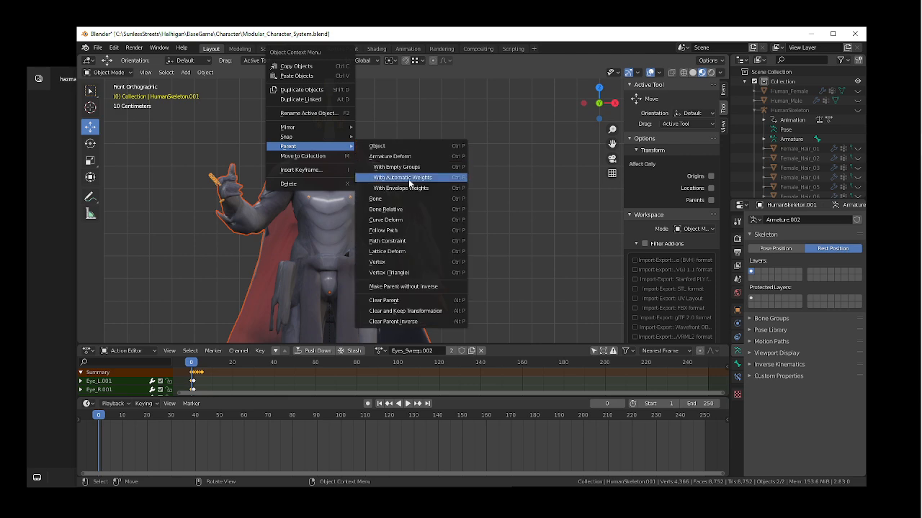
{"action": "left_click", "coordinate": [409, 178]}
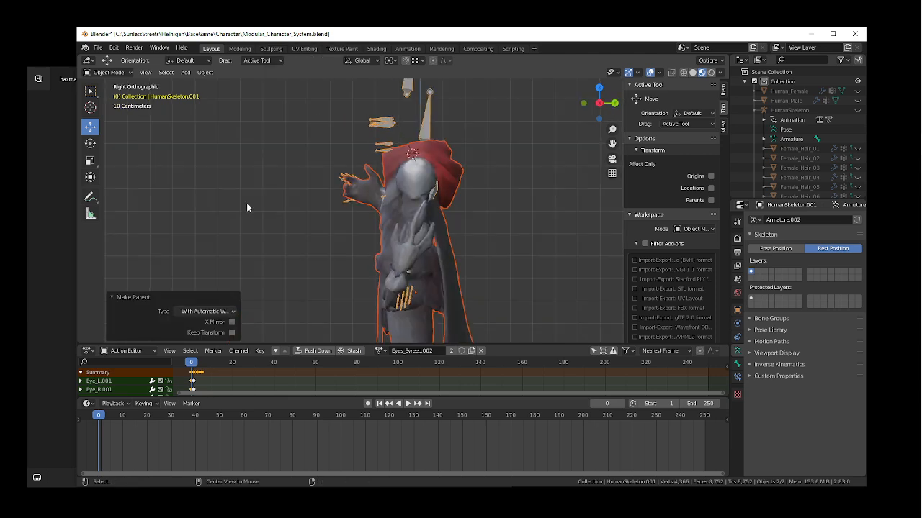
- Switch the viewport to wireframe shading and select only HumanSkeleton.001
{"action": "key", "text": "shift+z"}
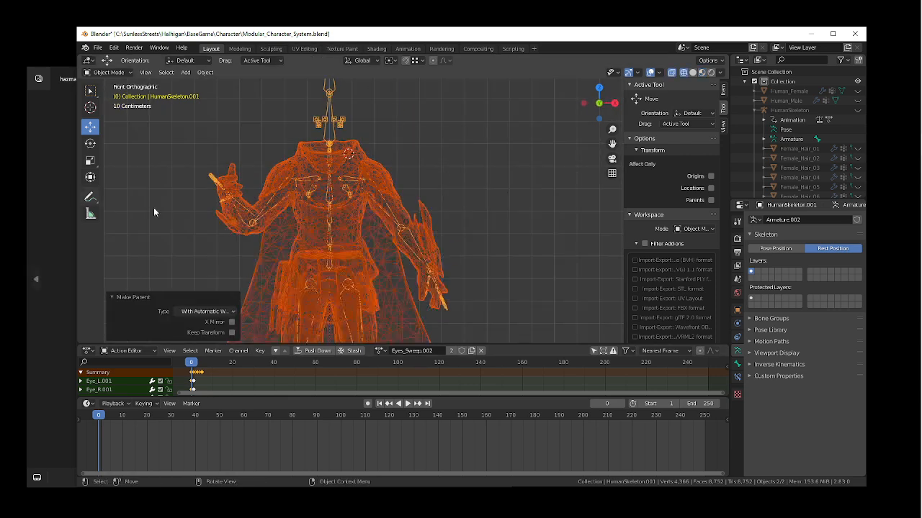
{"action": "left_click", "coordinate": [387, 208]}
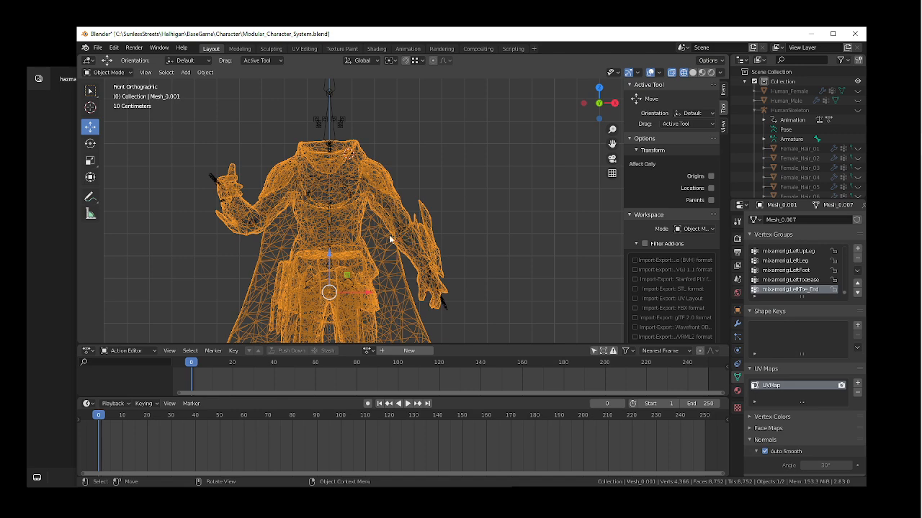
{"action": "left_click", "coordinate": [401, 233]}
- In Pose Mode, try to rotate the LeftArm bone, and set the armature to Pose Position
{"action": "left_click", "coordinate": [107, 72]}
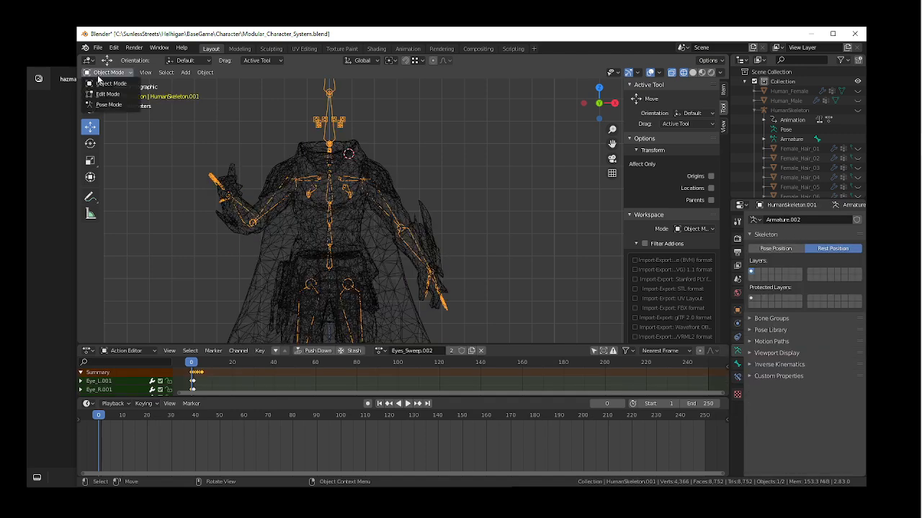
{"action": "left_click", "coordinate": [104, 104]}
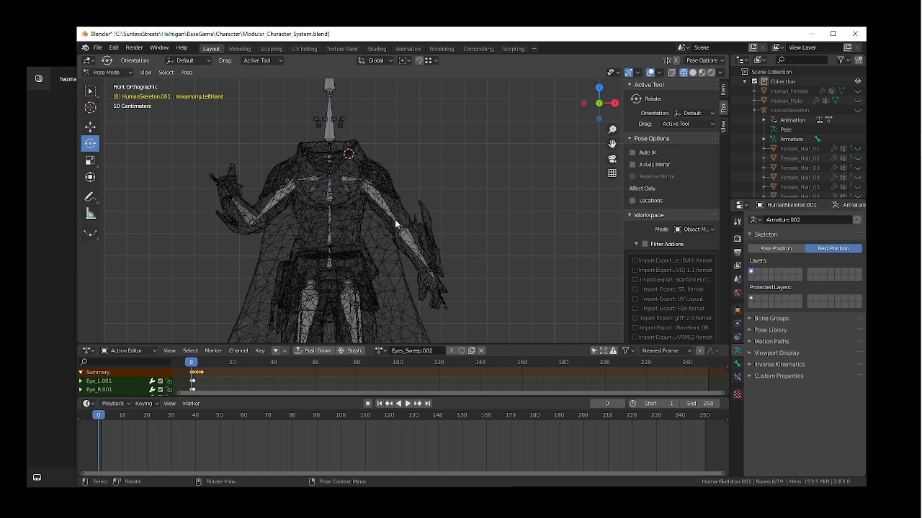
{"action": "left_click", "coordinate": [374, 192]}
{"action": "left_click", "coordinate": [382, 152]}
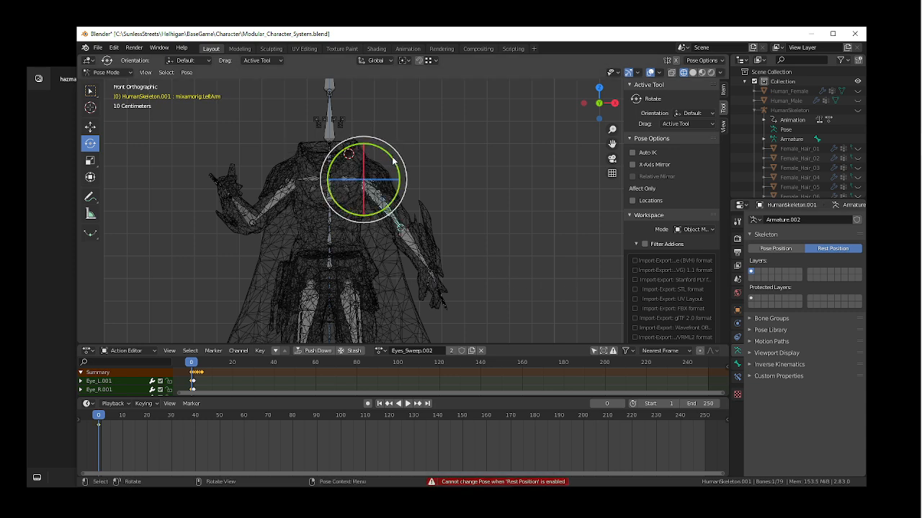
{"action": "left_click", "coordinate": [380, 142]}
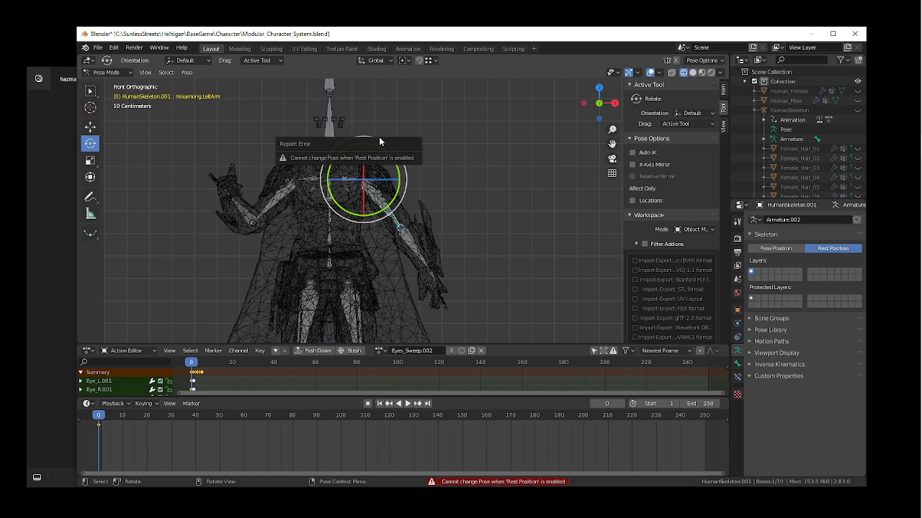
{"action": "left_click", "coordinate": [776, 248]}
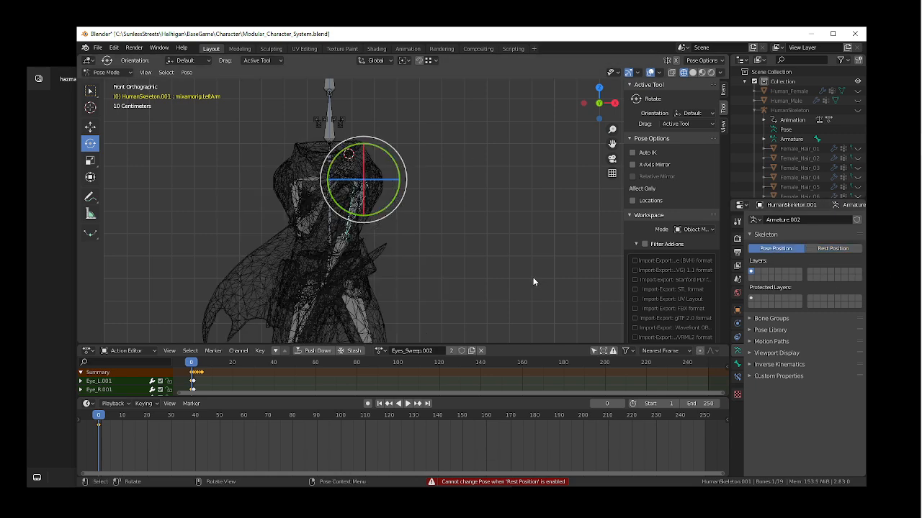
- Undo the switches to Pose Position and Pose Mode, and deselect everything in Object Mode
{"action": "right_click", "coordinate": [233, 181]}
{"action": "key", "text": "ctrl+z"}
{"action": "key", "text": "ctrl+z"}
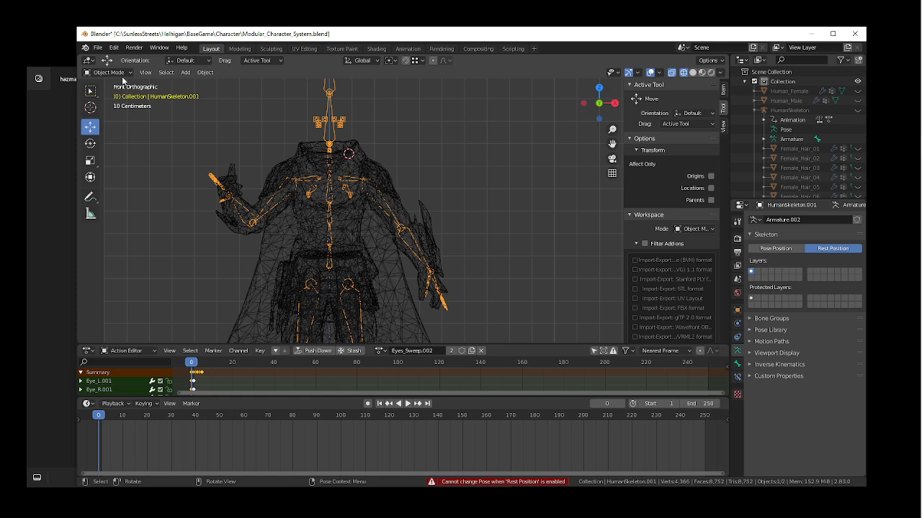
{"action": "left_click", "coordinate": [111, 74]}
{"action": "left_click", "coordinate": [110, 84]}
{"action": "left_click", "coordinate": [490, 169]}
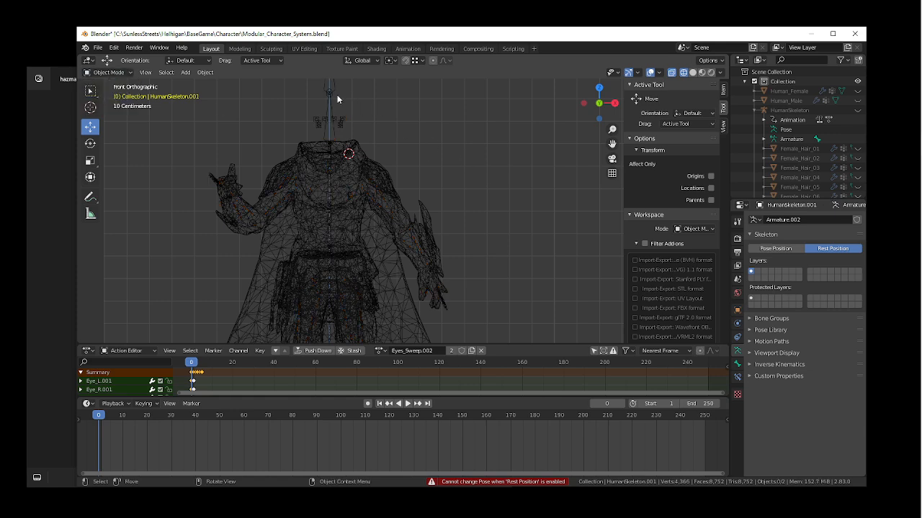
- Set HumanSkeleton.001 to Pose Position, clear all bone transforms in Pose Mode, and return to Object Mode
{"action": "left_click", "coordinate": [337, 100]}
{"action": "left_click", "coordinate": [775, 248]}
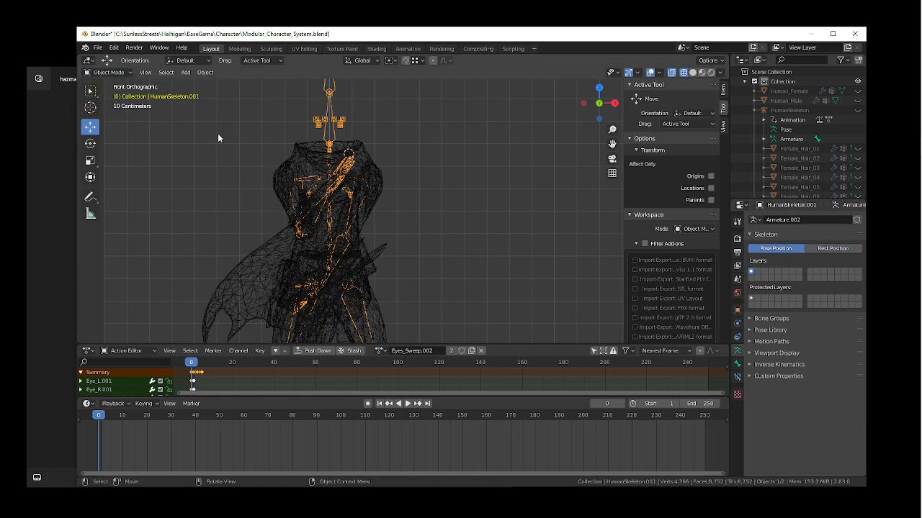
{"action": "left_click", "coordinate": [108, 72]}
{"action": "left_click", "coordinate": [112, 104]}
{"action": "left_click", "coordinate": [186, 73]}
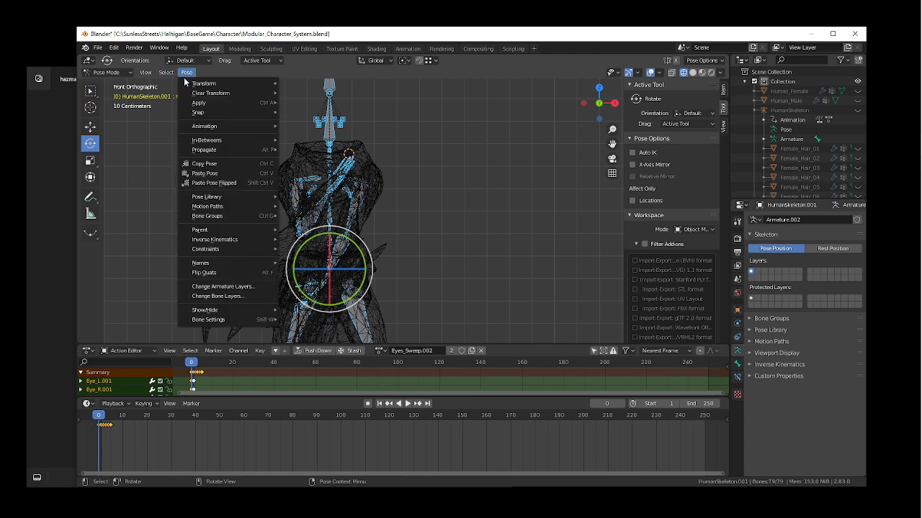
{"action": "mouse_move", "coordinate": [200, 96]}
{"action": "left_click", "coordinate": [311, 94]}
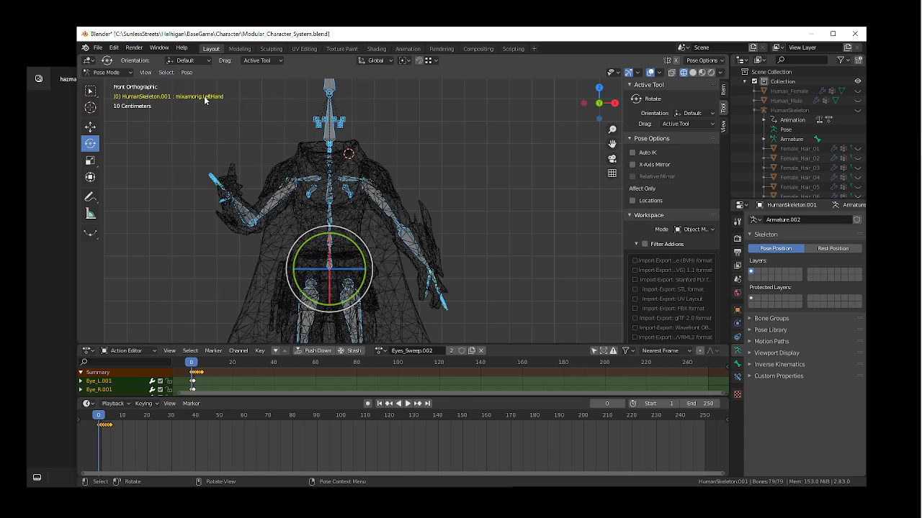
{"action": "left_click", "coordinate": [108, 73]}
{"action": "left_click", "coordinate": [109, 83]}
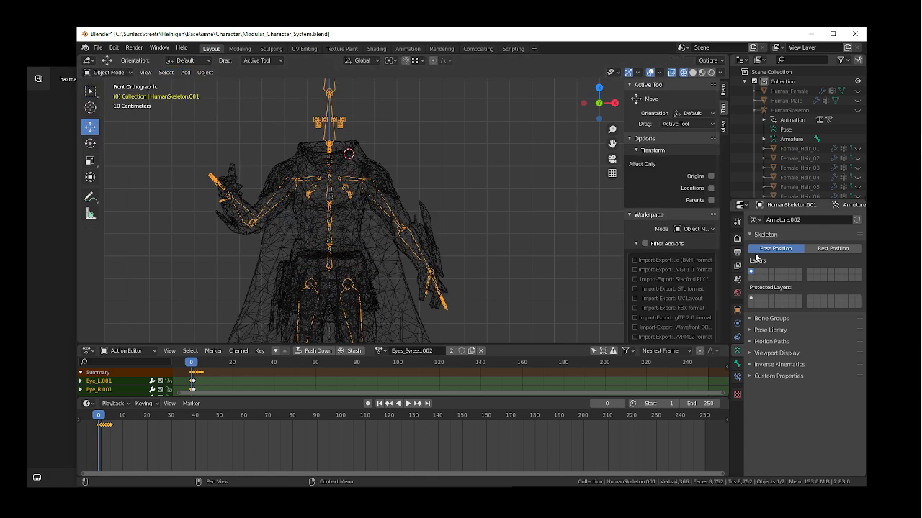
- Parent the character mesh to HumanSkeleton.001 with automatic weights and deselect both objects
{"action": "left_click", "coordinate": [293, 148]}
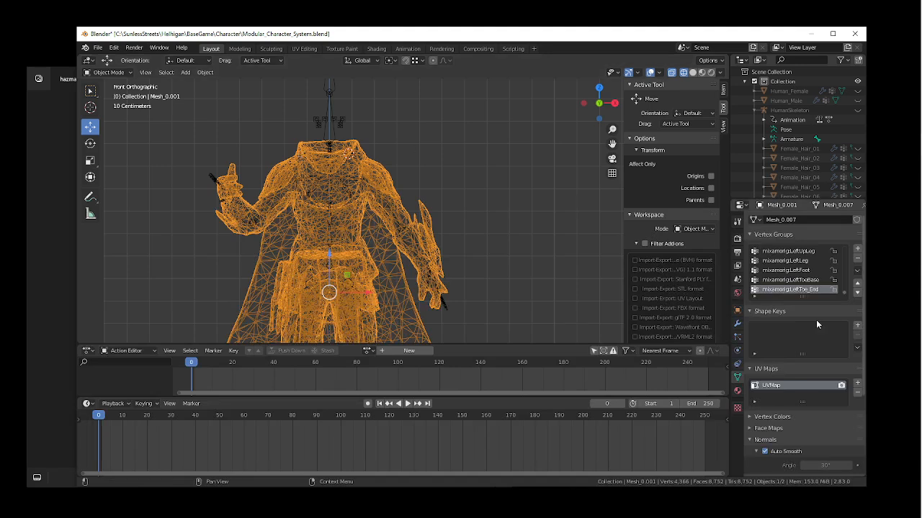
{"action": "left_click", "coordinate": [338, 108], "text": "shift"}
{"action": "right_click", "coordinate": [347, 116]}
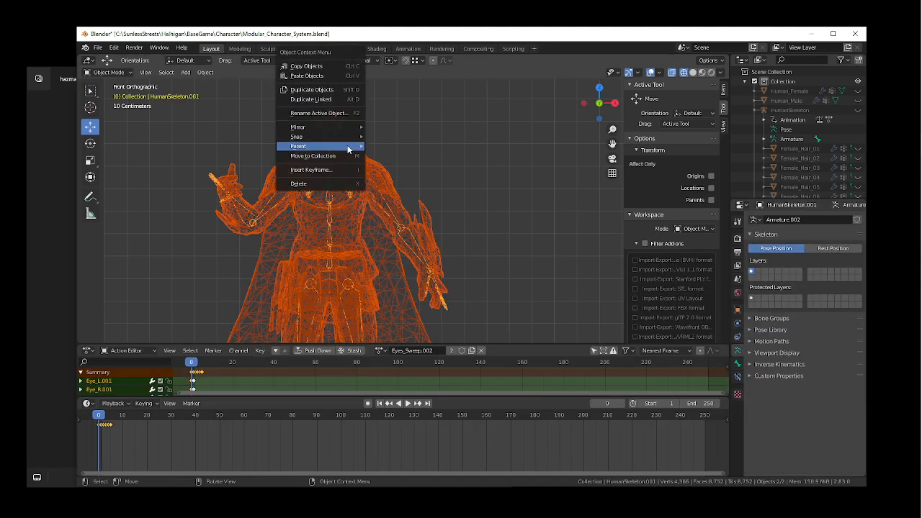
{"action": "mouse_move", "coordinate": [349, 146]}
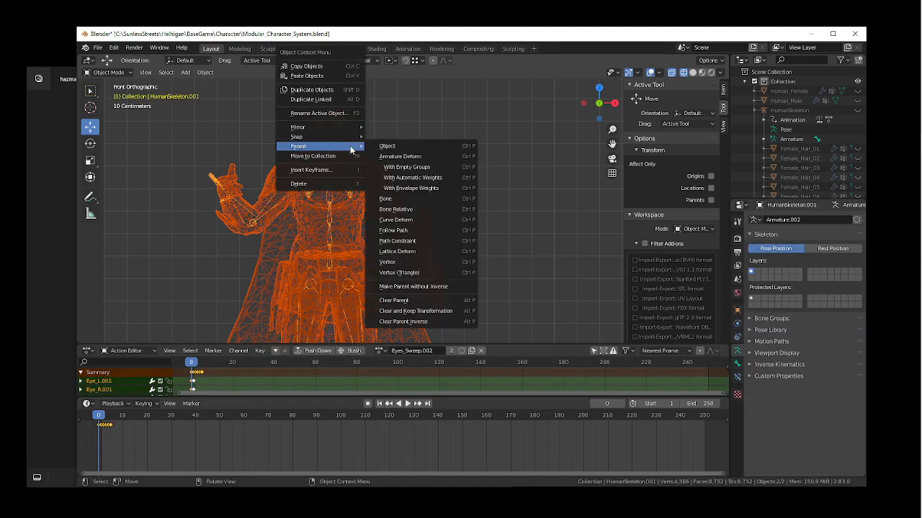
{"action": "left_click", "coordinate": [412, 177]}
{"action": "left_click", "coordinate": [108, 73]}
{"action": "left_click", "coordinate": [310, 106]}
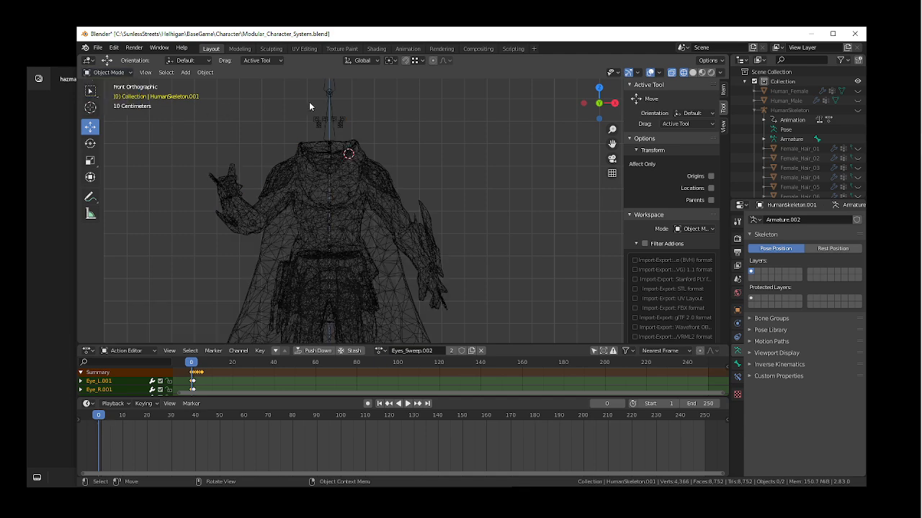
- Put HumanSkeleton.001 in Pose Mode and raise the LeftArm bone by rotating it about -44.7° around the Y axis
{"action": "left_click", "coordinate": [333, 101]}
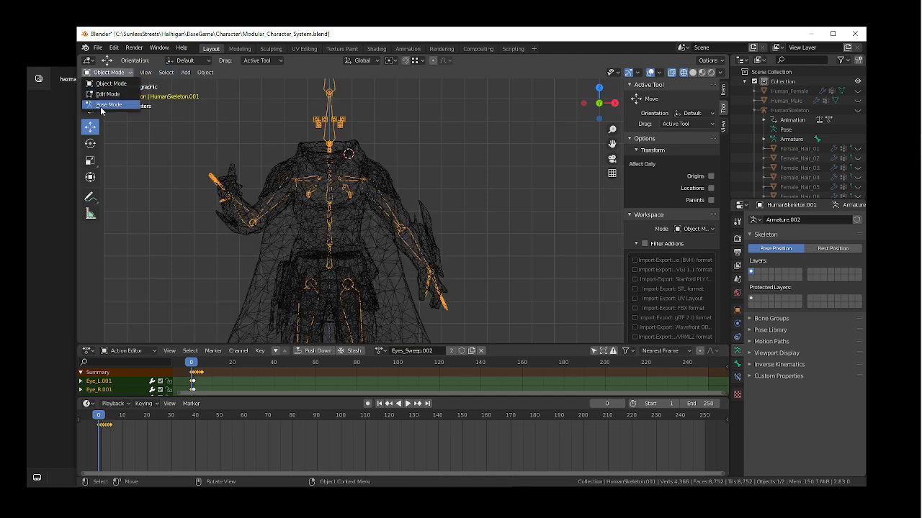
{"action": "left_click", "coordinate": [105, 105]}
{"action": "left_click", "coordinate": [373, 211]}
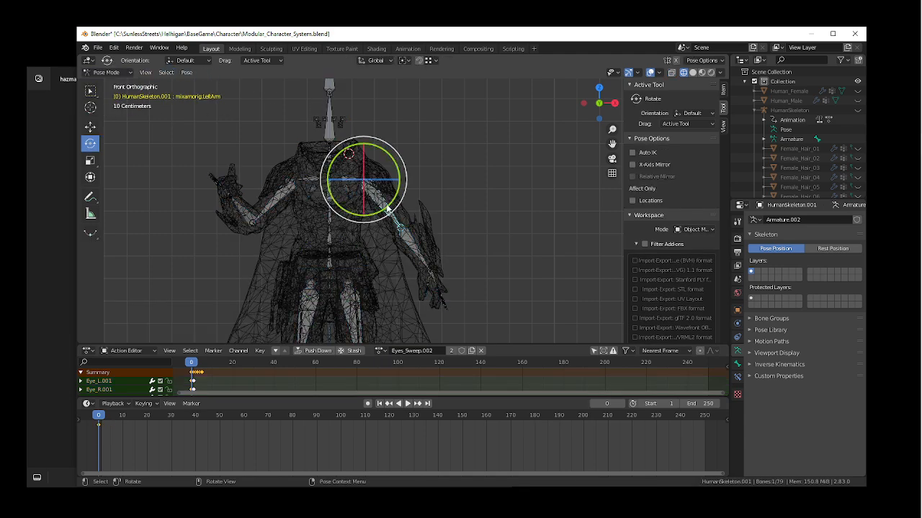
{"action": "left_click_drag", "start_coordinate": [373, 211], "coordinate": [405, 183]}
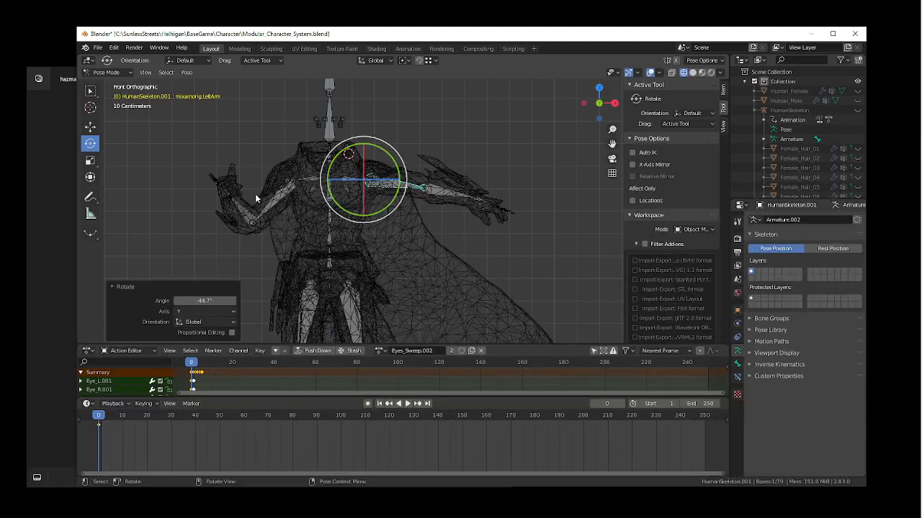
- Rotate the RightArm bone outward until the upper arm is nearly horizontal, undoing any stray changes
{"action": "left_click", "coordinate": [269, 204]}
{"action": "left_click_drag", "start_coordinate": [324, 167], "coordinate": [246, 173]}
{"action": "key", "text": "ctrl+z"}
{"action": "left_click", "coordinate": [331, 178]}
{"action": "key", "text": "ctrl+z"}
- Straighten the RightForeArm bone in line with the upper arm using a trackball rotation of about 79.1° and -119°
{"action": "left_click", "coordinate": [237, 170]}
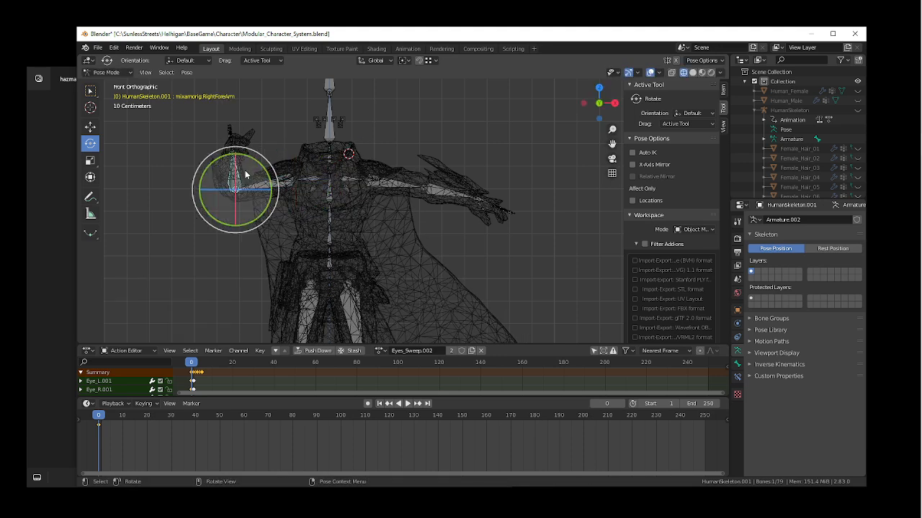
{"action": "key", "text": "r"}
{"action": "key", "text": "r"}
{"action": "left_click", "coordinate": [190, 226]}
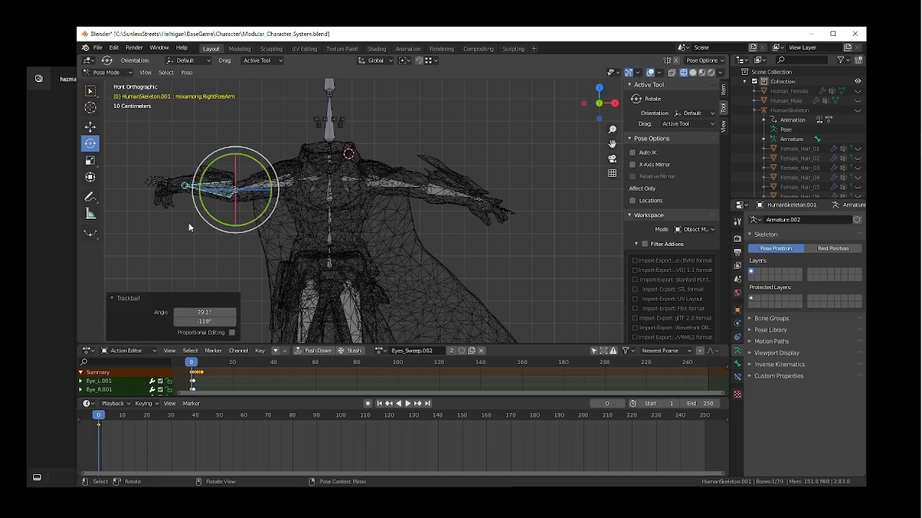
- Adjust the RightArm bone's rotation and turn the RightForeArm bone about -9.85° around the Y axis
{"action": "left_click", "coordinate": [288, 167]}
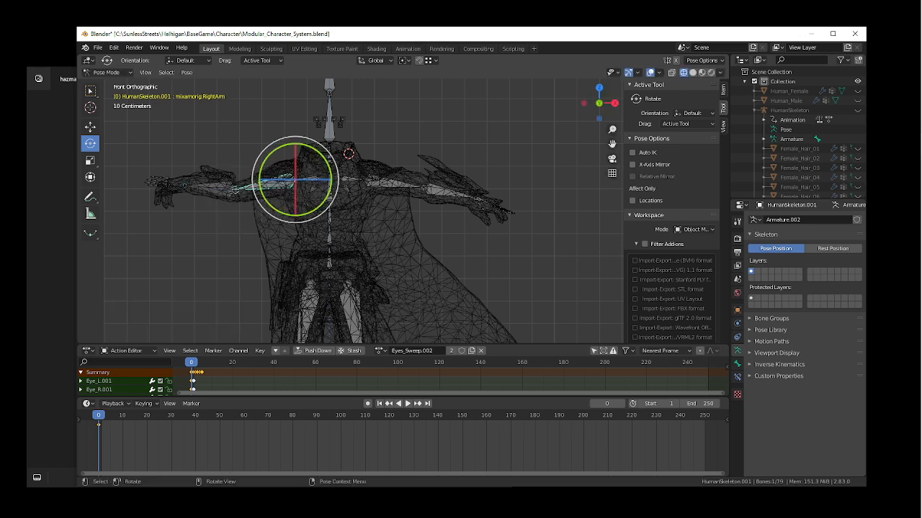
{"action": "left_click_drag", "start_coordinate": [311, 155], "coordinate": [261, 155]}
{"action": "left_click", "coordinate": [238, 177]}
- Switch to Material Preview shading and correct the RightForeArm bone, finishing with a rotation of about 33.4° around the Y axis
{"action": "key", "text": "z"}
{"action": "left_click", "coordinate": [240, 229]}
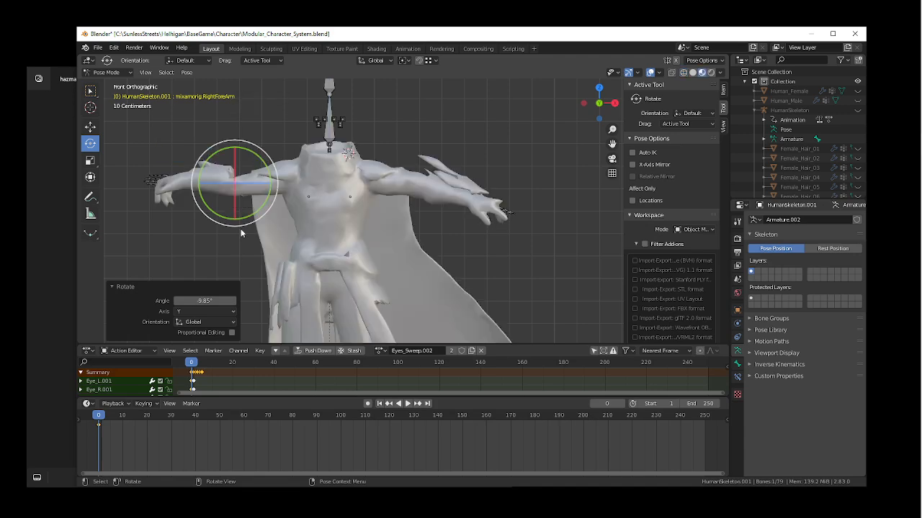
{"action": "key", "text": "shift+grave"}
{"action": "key", "text": "w"}
{"action": "key", "text": "s"}
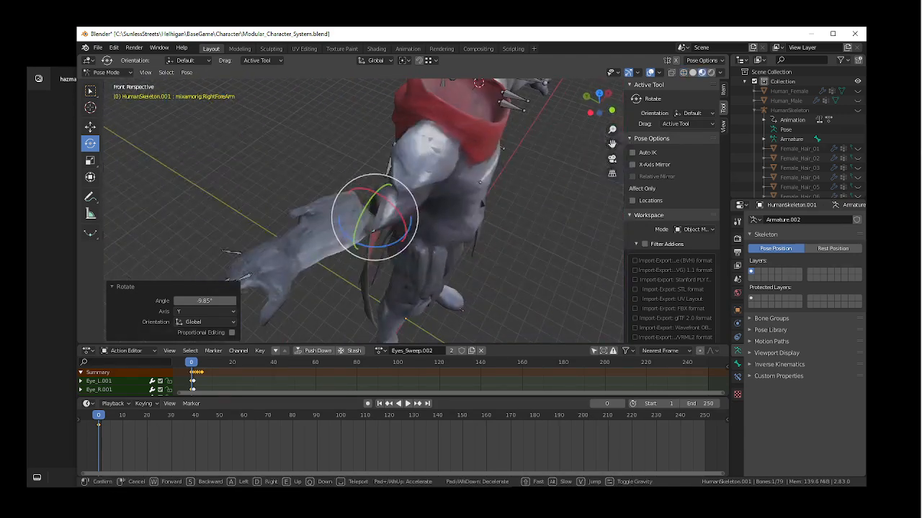
{"action": "key", "text": "w"}
{"action": "left_click", "coordinate": [403, 210]}
{"action": "left_click_drag", "start_coordinate": [403, 214], "coordinate": [346, 174]}
{"action": "left_click_drag", "start_coordinate": [364, 217], "coordinate": [363, 201]}
- Rotate the LeftForeArm bone about 20.3° around the Z axis
{"action": "key", "text": "shift+grave"}
{"action": "key", "text": "s"}
{"action": "key", "text": "w"}
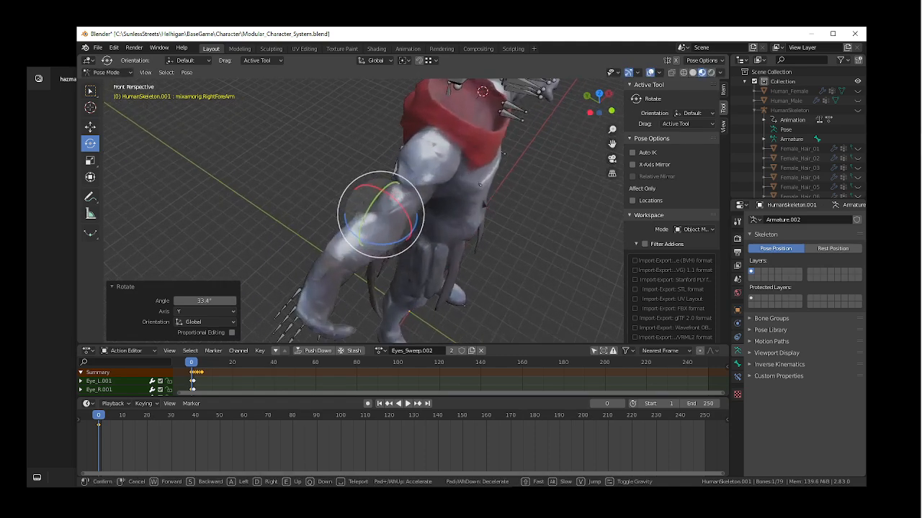
{"action": "key", "text": "d"}
{"action": "key", "text": "w"}
{"action": "key", "text": "s"}
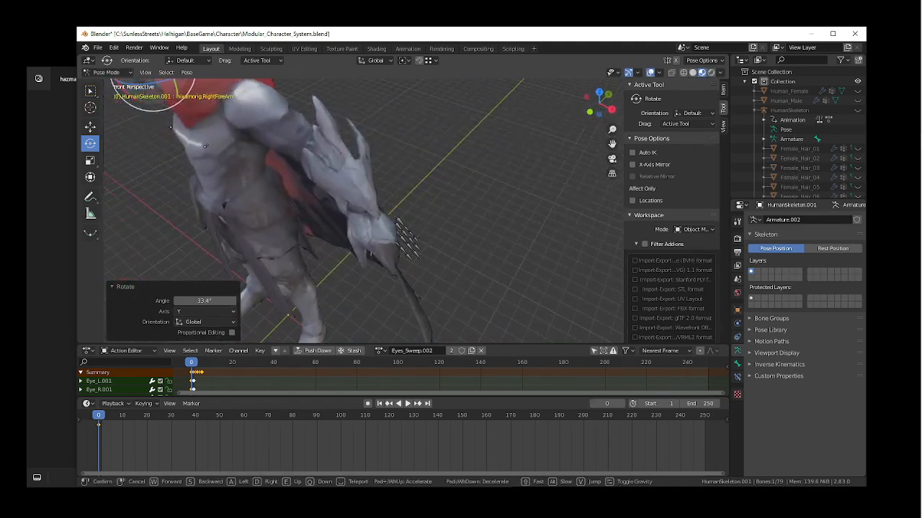
{"action": "left_click", "coordinate": [339, 179]}
{"action": "left_click", "coordinate": [334, 198]}
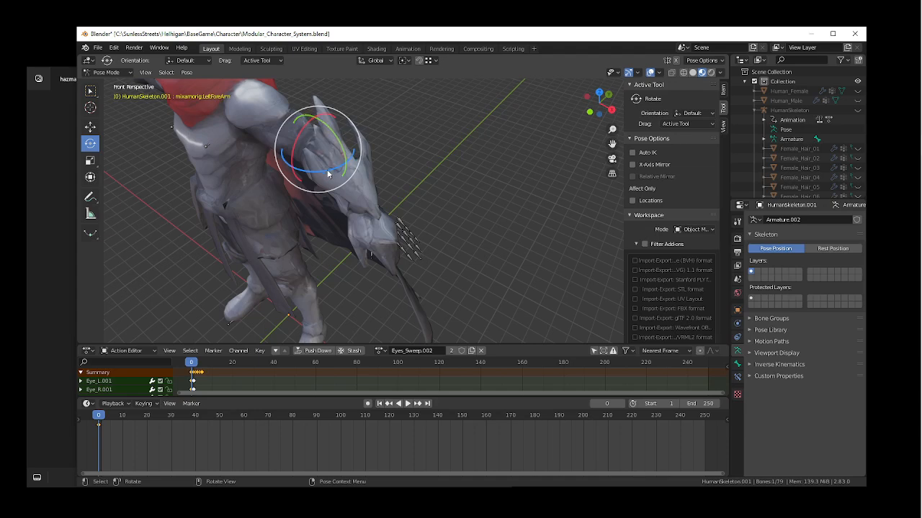
{"action": "left_click_drag", "start_coordinate": [345, 155], "coordinate": [346, 146]}
- Raise the LeftForeArm bone from the front and rotate the LeftArm bone about -15.2° around the Y axis
{"action": "key", "text": "shift+grave"}
{"action": "key", "text": "a"}
{"action": "key", "text": "w"}
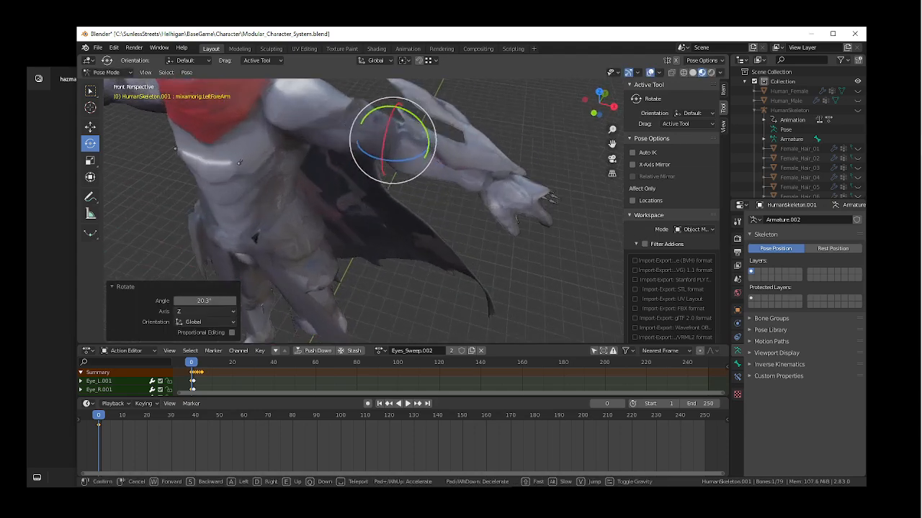
{"action": "key", "text": "s"}
{"action": "left_click", "coordinate": [364, 211]}
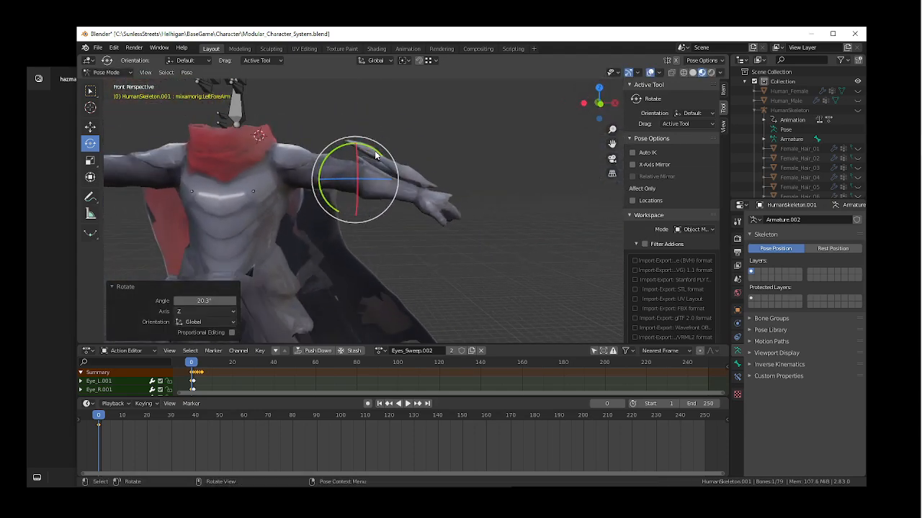
{"action": "left_click_drag", "start_coordinate": [377, 156], "coordinate": [300, 171]}
{"action": "left_click", "coordinate": [336, 157]}
- Fine-tune the LeftArm bone with a rotation of about 4.51° around the Y axis
{"action": "key", "text": "shift+grave"}
{"action": "key", "text": "s"}
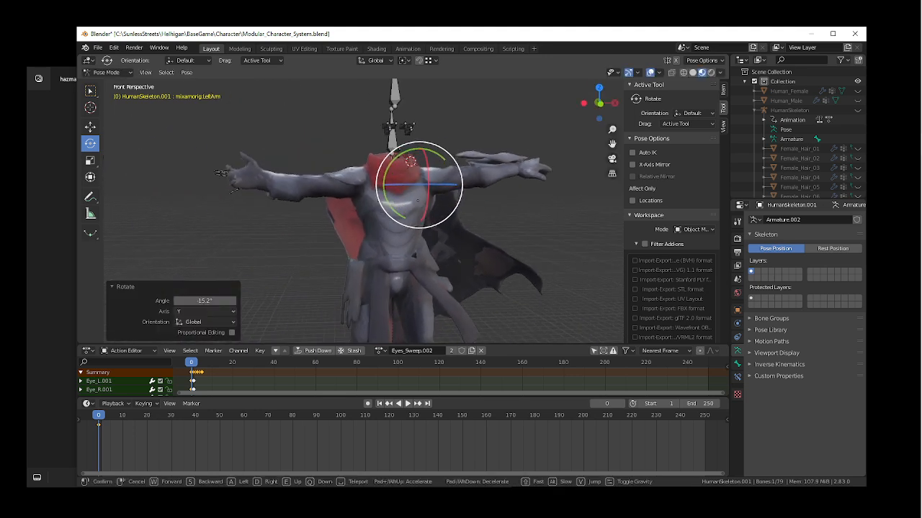
{"action": "key", "text": "w"}
{"action": "left_click", "coordinate": [379, 199]}
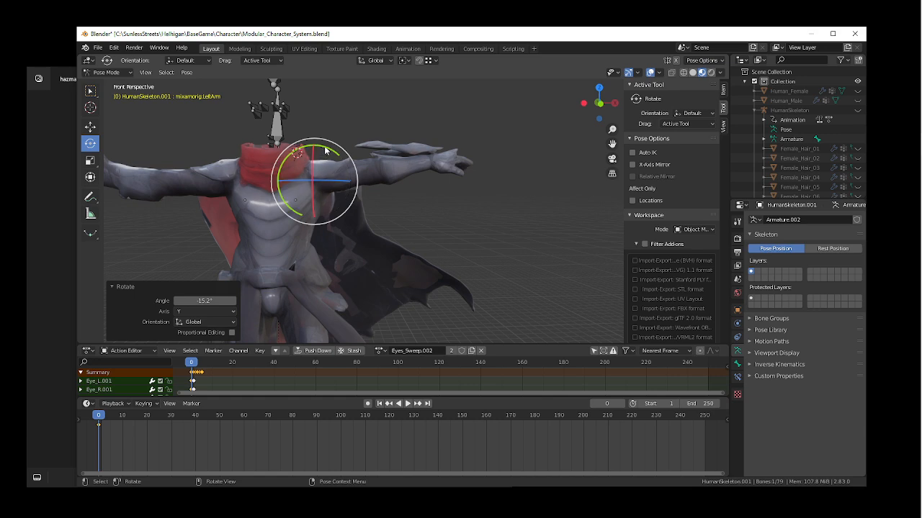
{"action": "left_click_drag", "start_coordinate": [317, 154], "coordinate": [327, 164]}
- In wireframe shading, select the RightForeArm bone and rotate it about 37.1° around the X axis
{"action": "key", "text": "shift+grave"}
{"action": "key", "text": "w"}
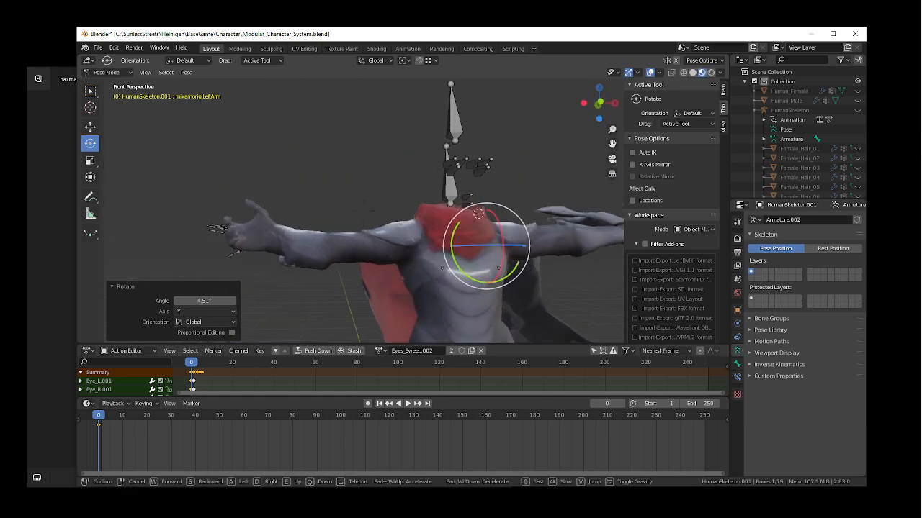
{"action": "key", "text": "a"}
{"action": "key", "text": "s"}
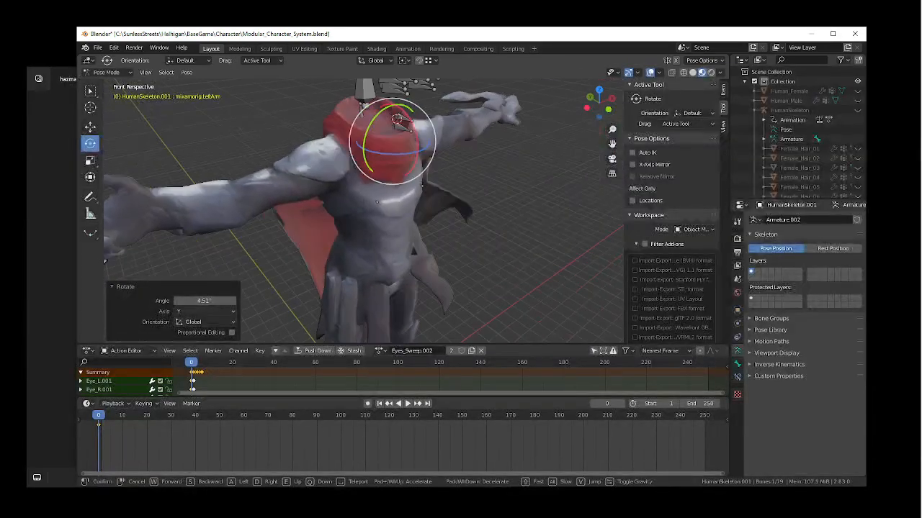
{"action": "left_click", "coordinate": [396, 204]}
{"action": "key", "text": "shift+z"}
{"action": "left_click", "coordinate": [261, 177]}
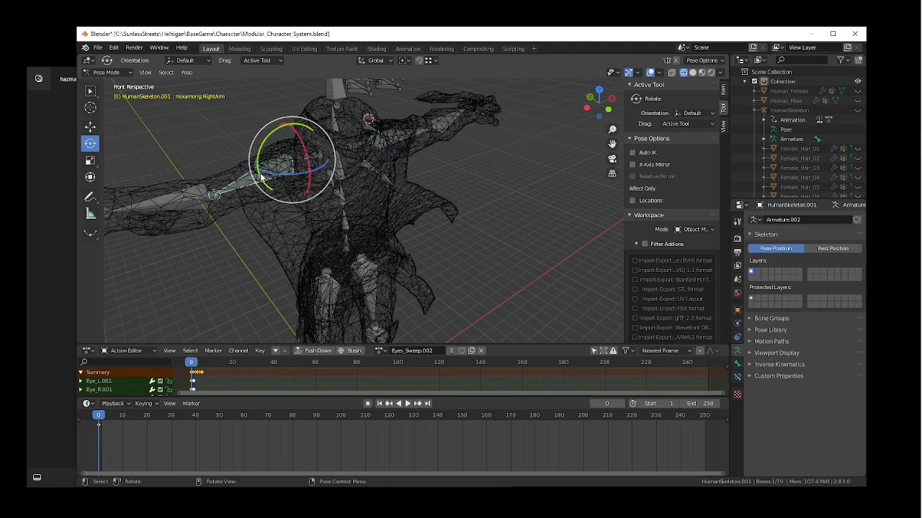
{"action": "left_click", "coordinate": [184, 212]}
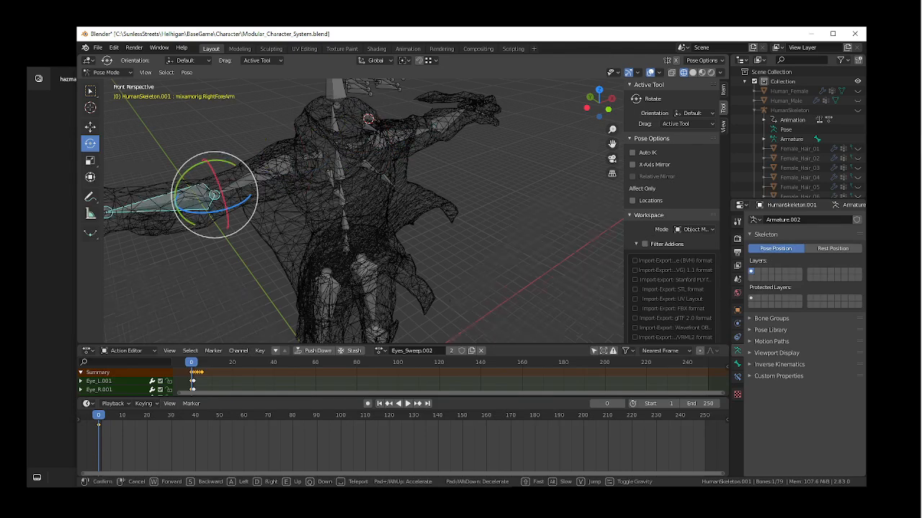
{"action": "middle_click_drag", "start_coordinate": [184, 212], "coordinate": [302, 207]}
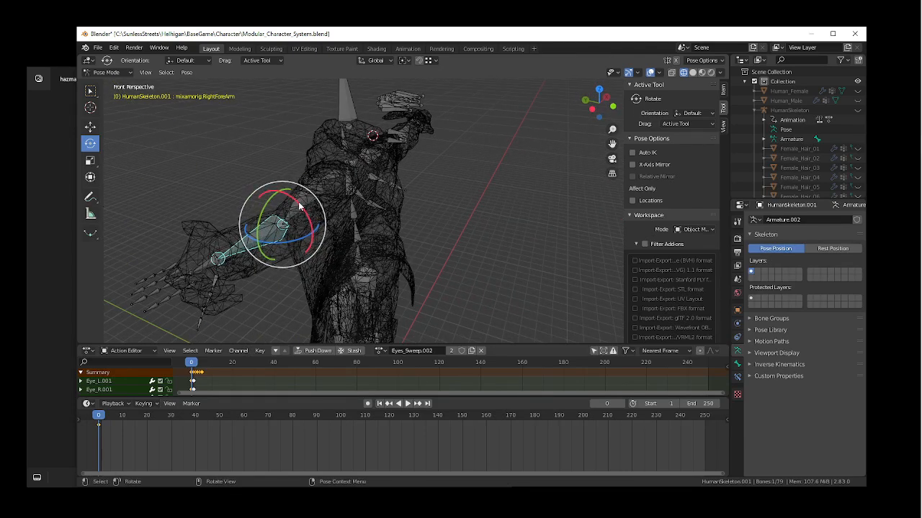
{"action": "left_click_drag", "start_coordinate": [302, 206], "coordinate": [311, 222]}
- Try rotating the RightForeArm bone about -60.6° around the X axis
{"action": "key", "text": "shift+grave"}
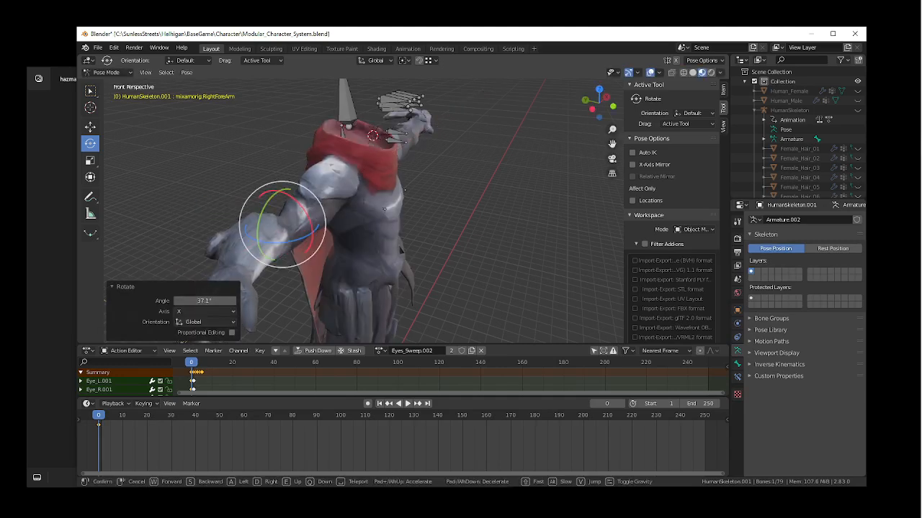
{"action": "key", "text": "w"}
{"action": "key", "text": "a"}
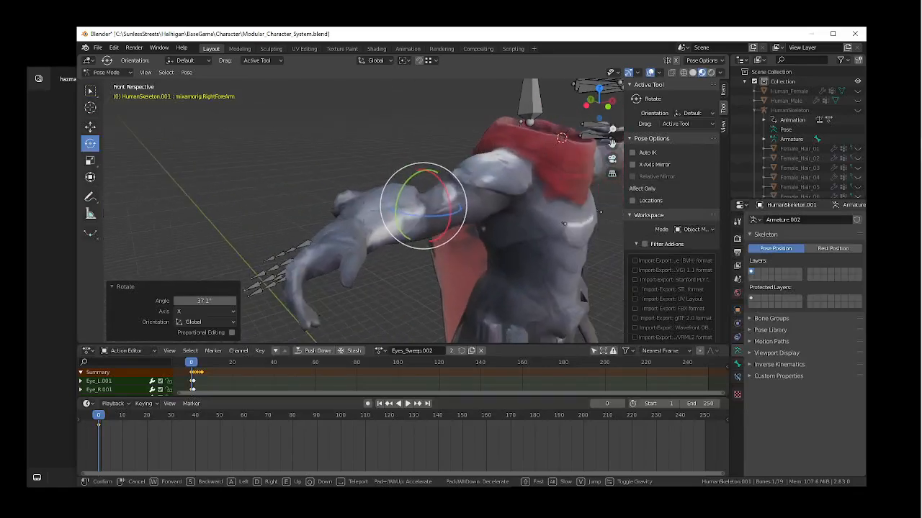
{"action": "left_click", "coordinate": [363, 210]}
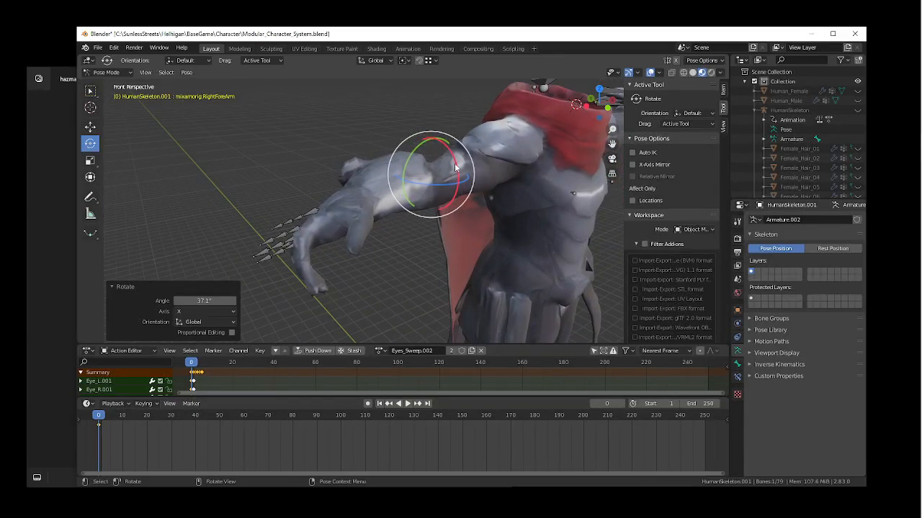
{"action": "left_click_drag", "start_coordinate": [458, 162], "coordinate": [435, 161]}
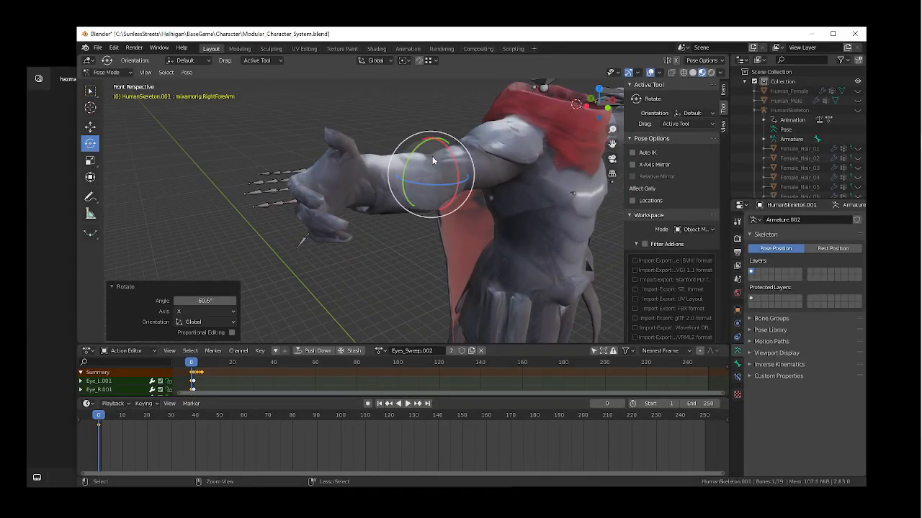
- Select the RightArm bone in wireframe, and in material preview rotate it about 6.08° around the Y axis
{"action": "left_click", "coordinate": [473, 164]}
{"action": "key", "text": "z"}
{"action": "left_click", "coordinate": [243, 204]}
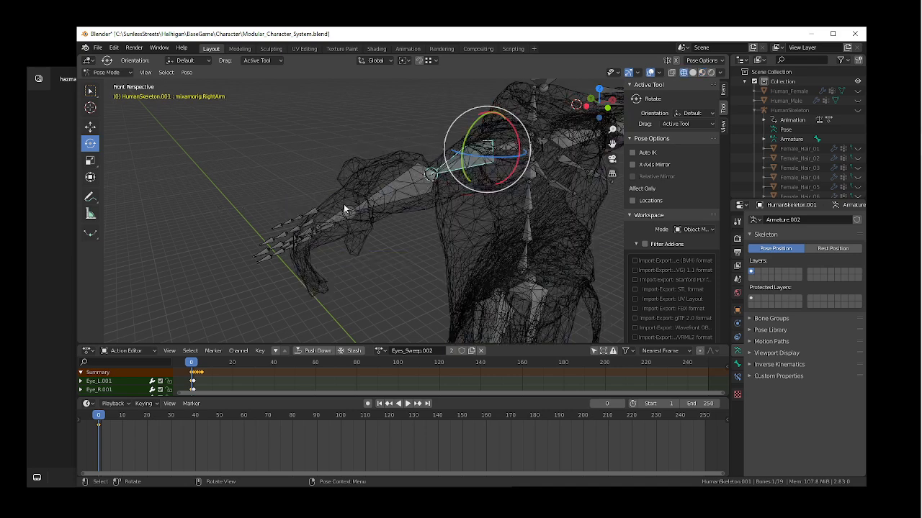
{"action": "key", "text": "shift+grave"}
{"action": "key", "text": "s"}
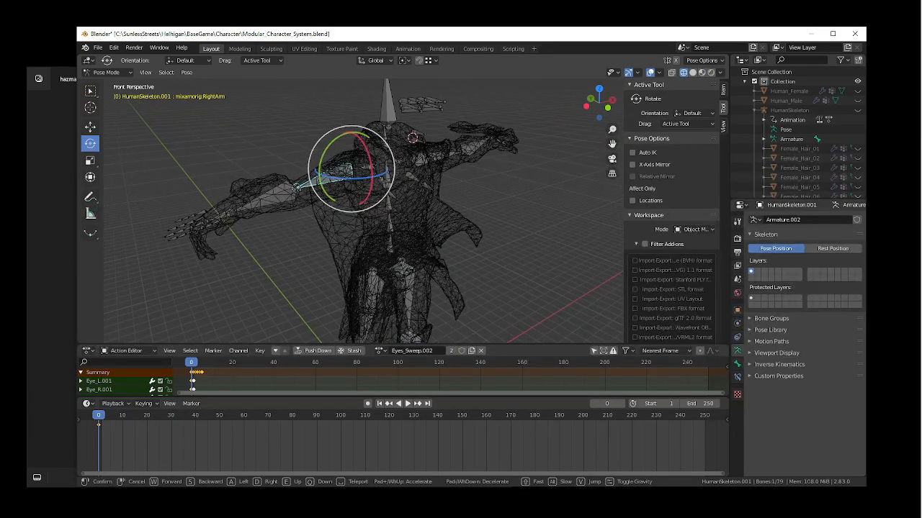
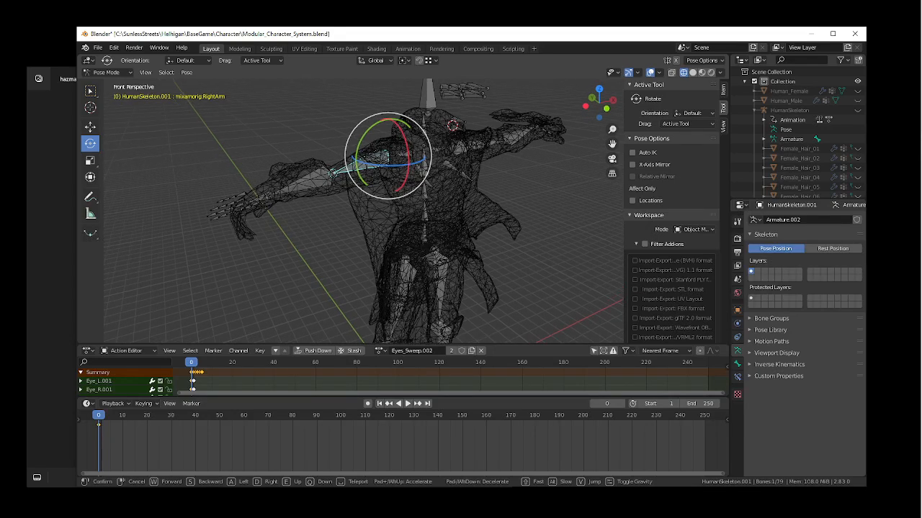
{"action": "left_click", "coordinate": [336, 215]}
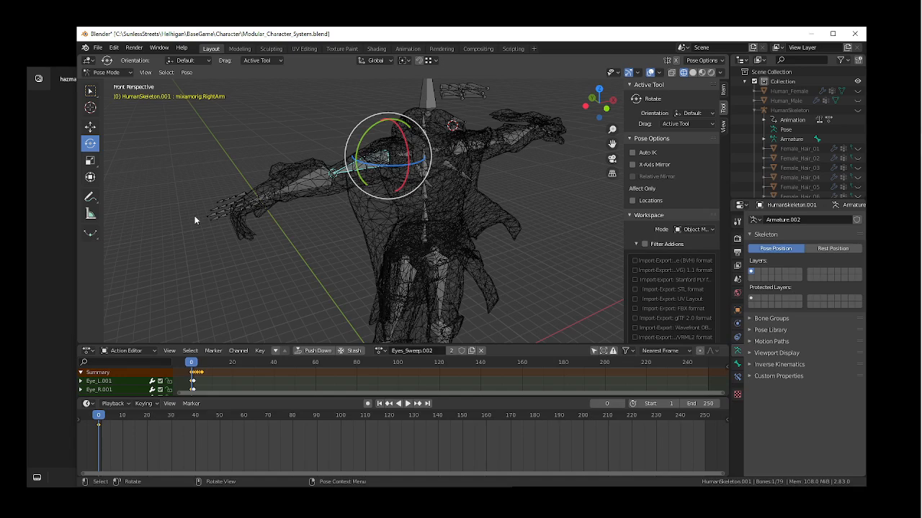
{"action": "key", "text": "shift+grave"}
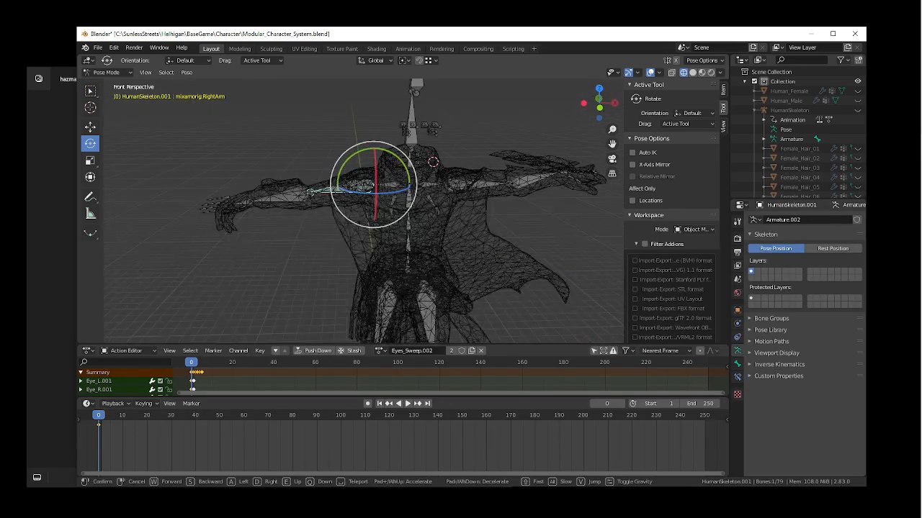
{"action": "left_click", "coordinate": [363, 211]}
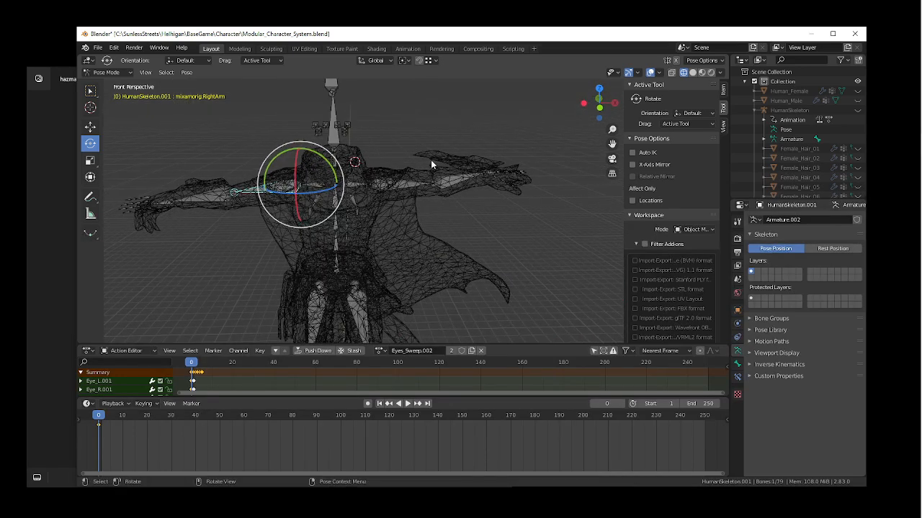
{"action": "key", "text": "z"}
{"action": "left_click", "coordinate": [371, 226]}
{"action": "key", "text": "shift+grave"}
{"action": "key", "text": "w"}
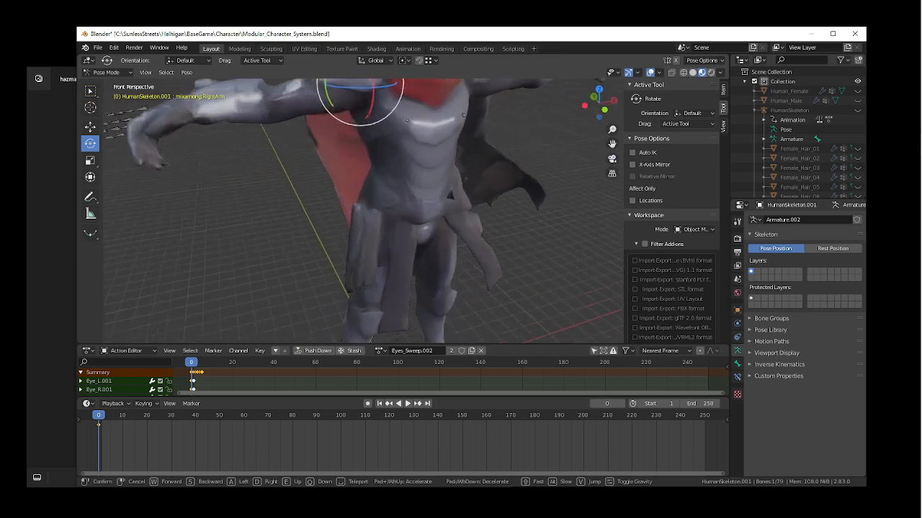
{"action": "left_click", "coordinate": [342, 203]}
{"action": "left_click_drag", "start_coordinate": [379, 230], "coordinate": [375, 233]}
- In wireframe shading, select the RightUpLeg bone and unhide the Scavenger_M mesh as a leg reference
{"action": "key", "text": "shift+grave"}
{"action": "key", "text": "s"}
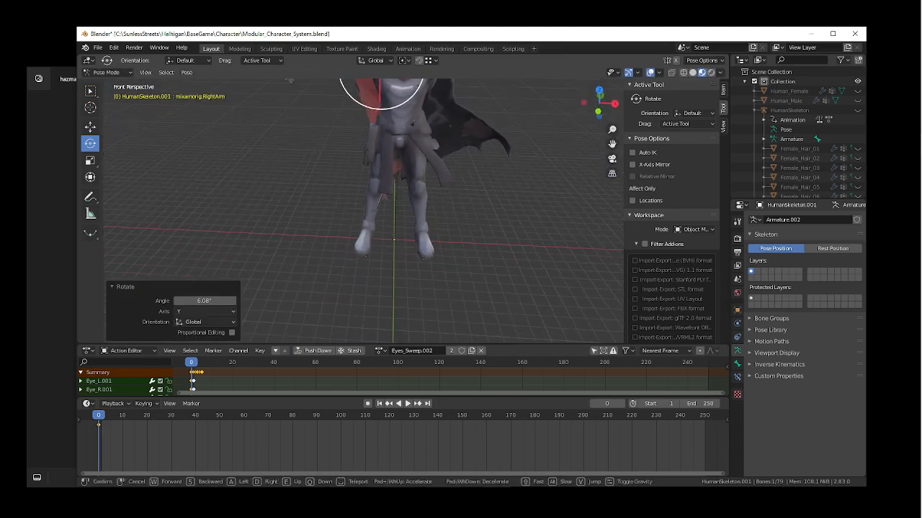
{"action": "left_click", "coordinate": [399, 246]}
{"action": "key", "text": "z"}
{"action": "left_click", "coordinate": [341, 263]}
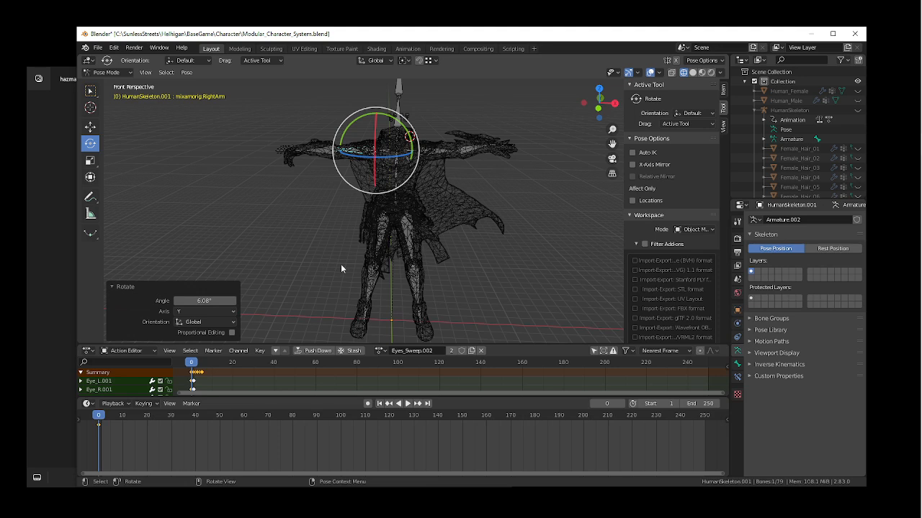
{"action": "left_click", "coordinate": [377, 245]}
{"action": "scroll", "coordinate": [854, 151], "scroll_direction": "down", "scroll_amount": 5}
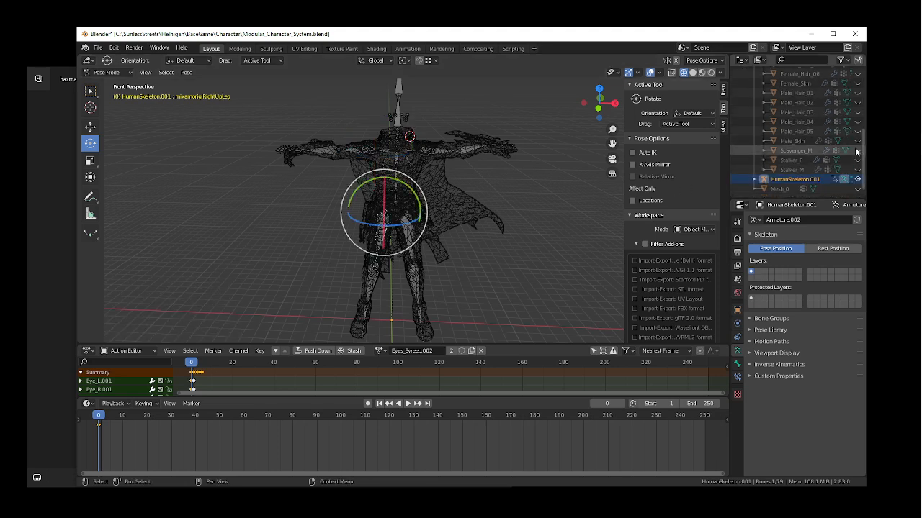
{"action": "left_click", "coordinate": [857, 150]}
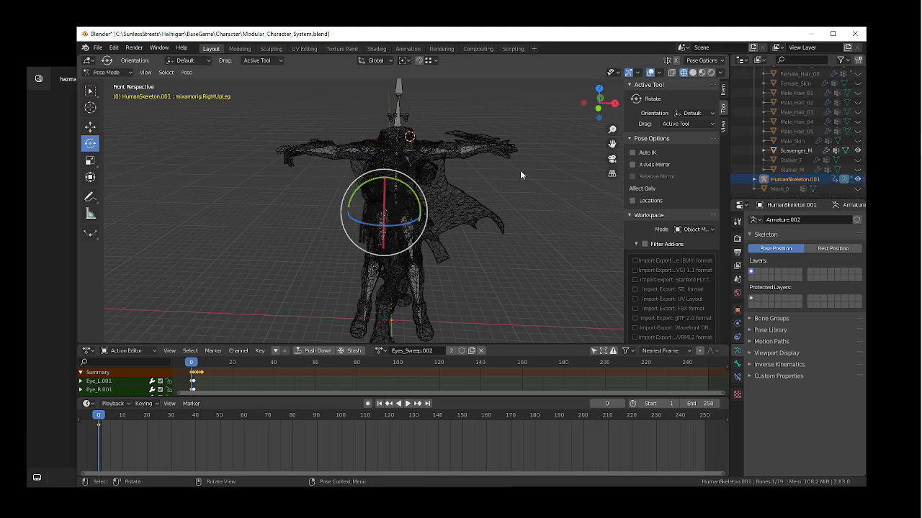
- Hide HumanSkeleton.001 and unhide the original HumanSkeleton armature
{"action": "scroll", "coordinate": [828, 181], "scroll_direction": "up", "scroll_amount": 5}
{"action": "scroll", "coordinate": [828, 181], "scroll_direction": "up", "scroll_amount": 2}
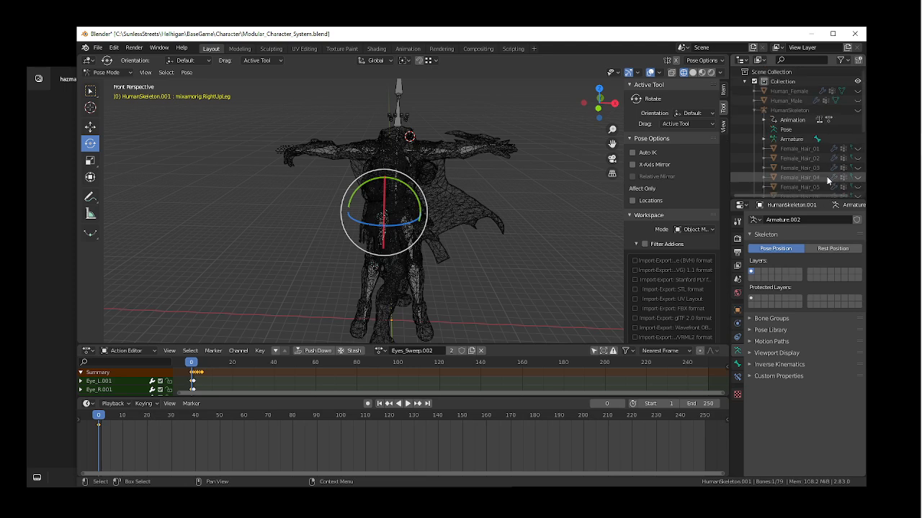
{"action": "scroll", "coordinate": [824, 150], "scroll_direction": "down", "scroll_amount": 5}
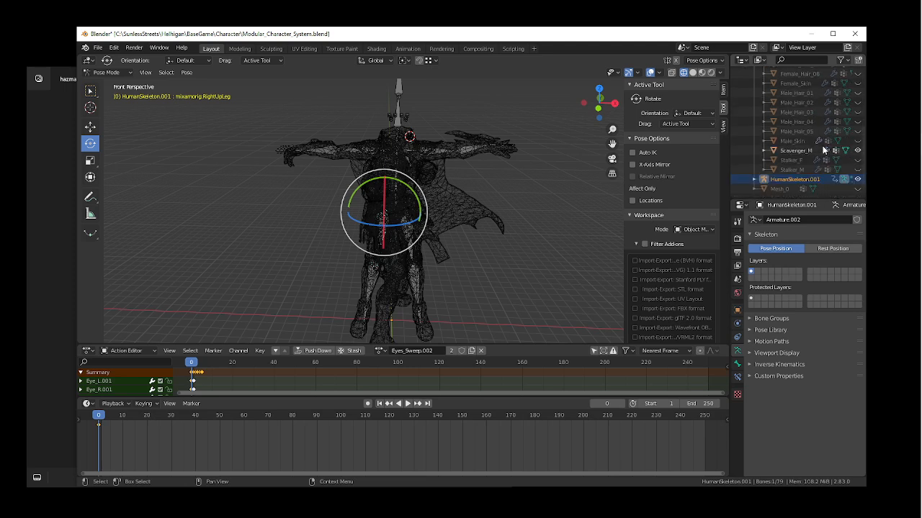
{"action": "left_click", "coordinate": [856, 181]}
{"action": "scroll", "coordinate": [853, 144], "scroll_direction": "up", "scroll_amount": 5}
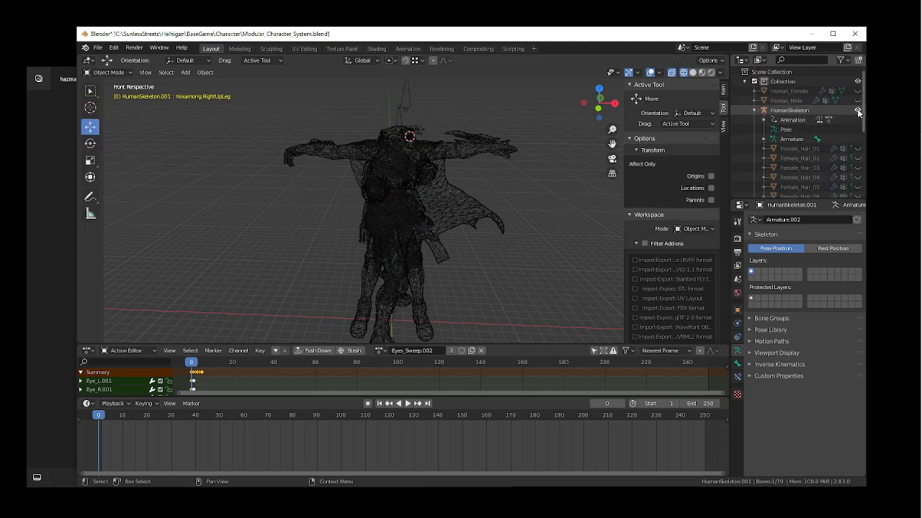
- Clear all pose transforms on the bones of the original HumanSkeleton in Pose Mode
{"action": "left_click", "coordinate": [396, 101]}
{"action": "left_click", "coordinate": [108, 72]}
{"action": "left_click", "coordinate": [108, 108]}
{"action": "left_click", "coordinate": [187, 73]}
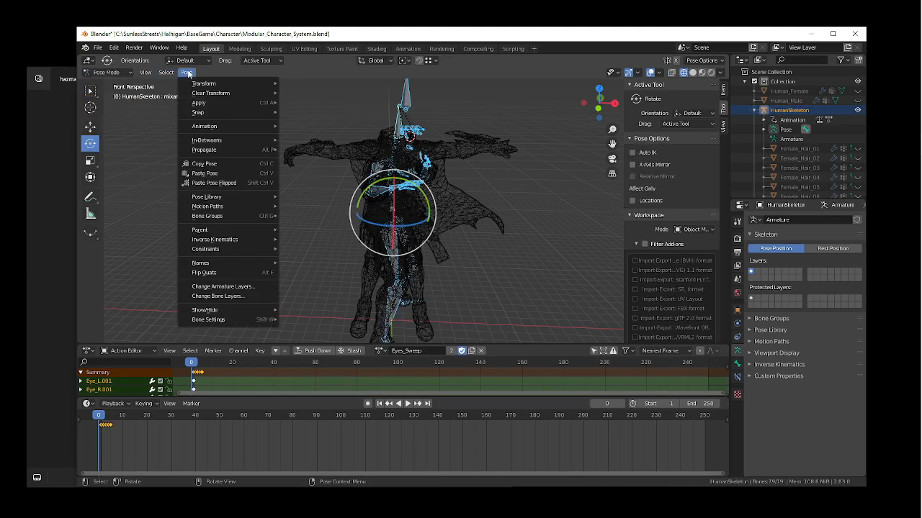
{"action": "mouse_move", "coordinate": [211, 94]}
{"action": "left_click", "coordinate": [300, 92]}
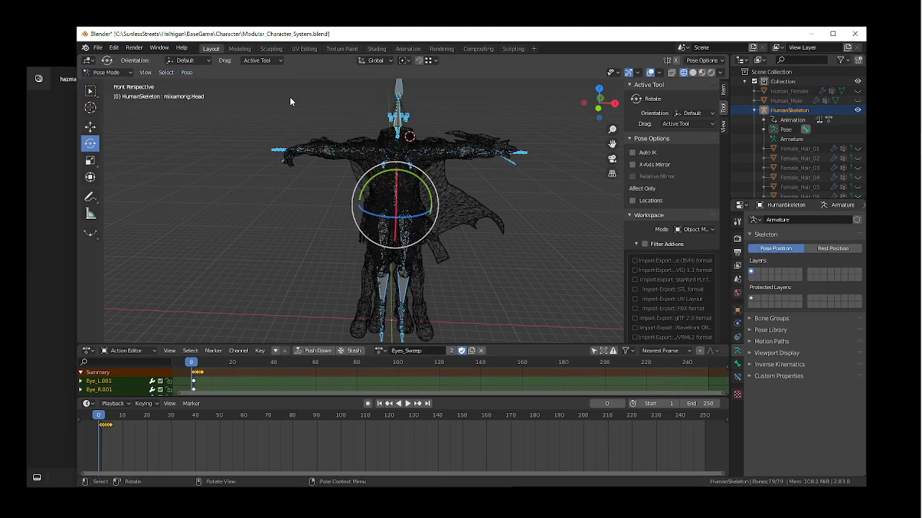
- Return to Object Mode, hide the original HumanSkeleton, and unhide and select HumanSkeleton.001
{"action": "left_click", "coordinate": [101, 75]}
{"action": "left_click", "coordinate": [108, 84]}
{"action": "left_click", "coordinate": [401, 100]}
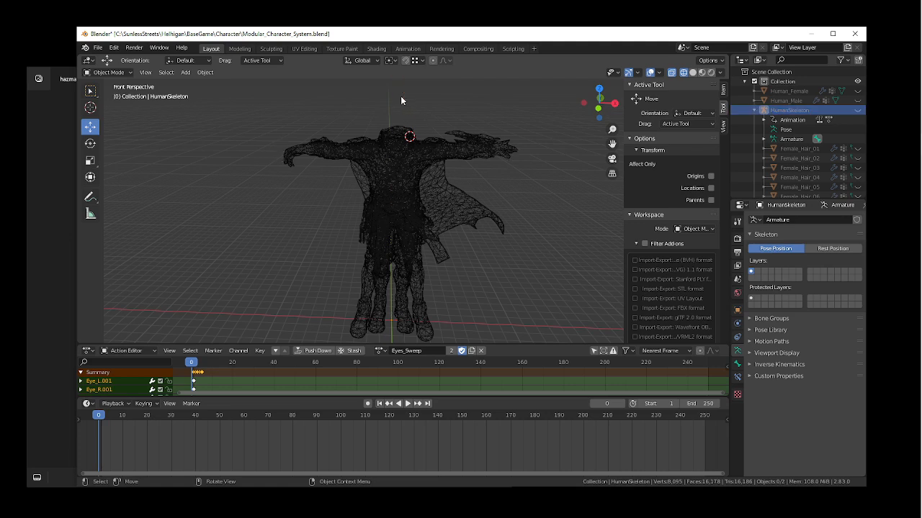
{"action": "scroll", "coordinate": [862, 190], "scroll_direction": "down", "scroll_amount": 5}
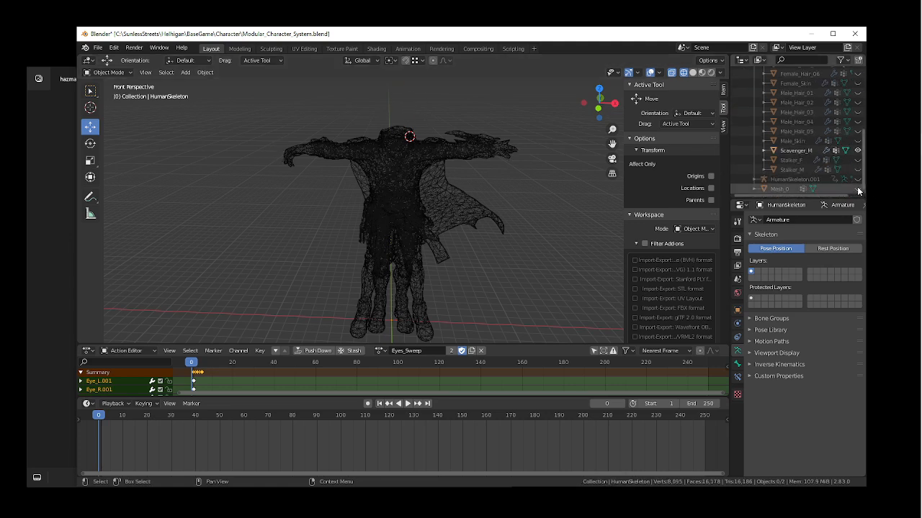
{"action": "left_click", "coordinate": [438, 221]}
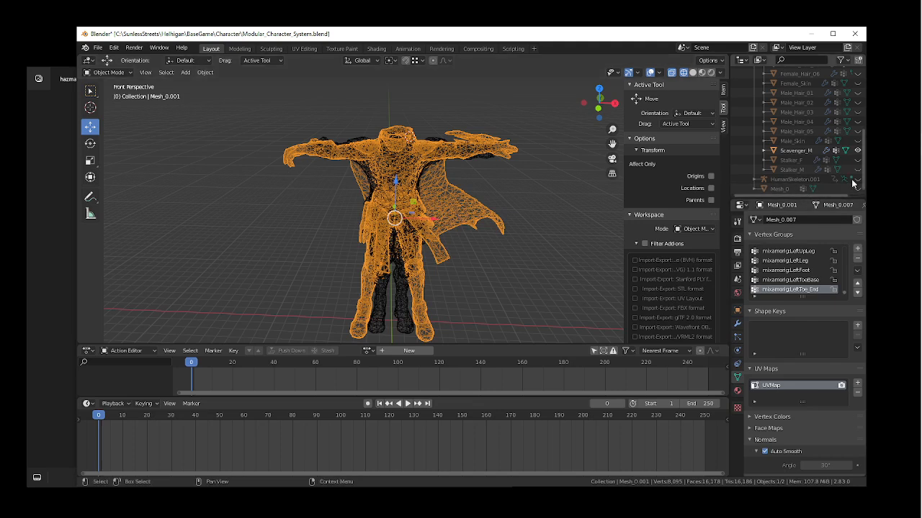
{"action": "left_click", "coordinate": [386, 93]}
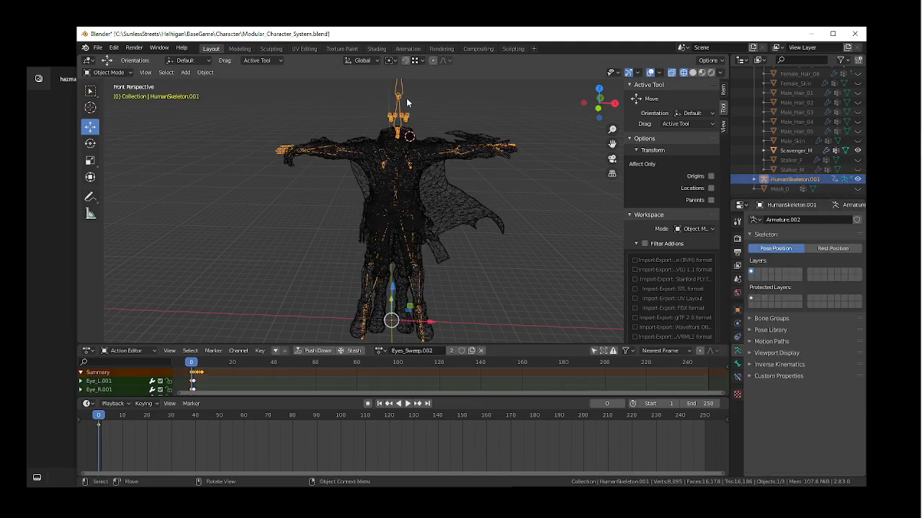
- In Pose Mode from the front, rotate the RightUpLeg bone inward and the LeftUpLeg bone about 9.92° around the Y axis
{"action": "left_click", "coordinate": [105, 72]}
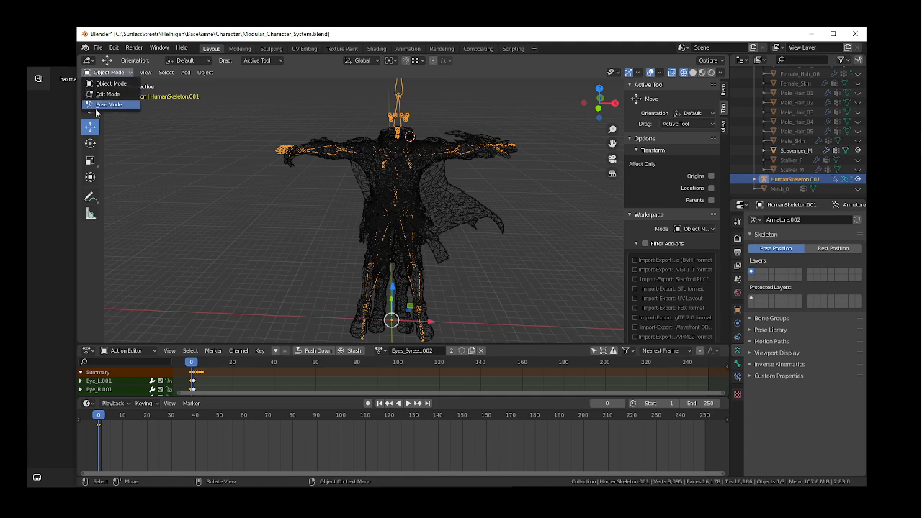
{"action": "left_click", "coordinate": [108, 104]}
{"action": "key", "text": "KP_1"}
{"action": "key", "text": "KP_Decimal"}
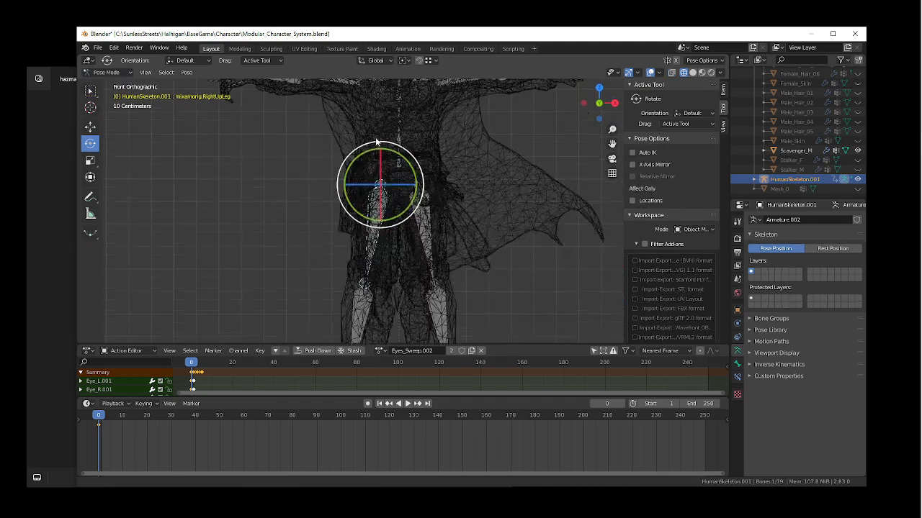
{"action": "scroll", "coordinate": [376, 196], "scroll_direction": "down", "scroll_amount": 3}
{"action": "left_click_drag", "start_coordinate": [391, 225], "coordinate": [419, 243]}
{"action": "left_click", "coordinate": [414, 230]}
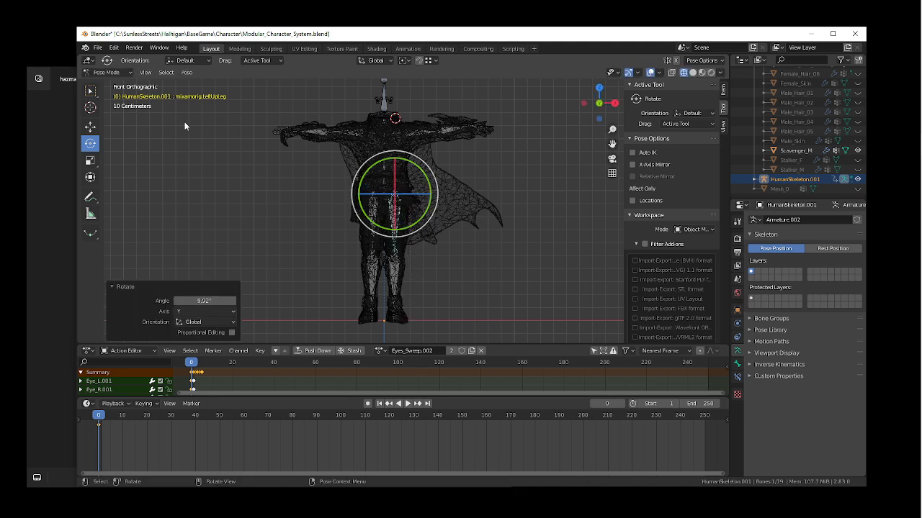
- Return to Object Mode, hide Scavenger_M, and examine the posed character in material preview
{"action": "left_click", "coordinate": [121, 84]}
{"action": "left_click", "coordinate": [858, 151]}
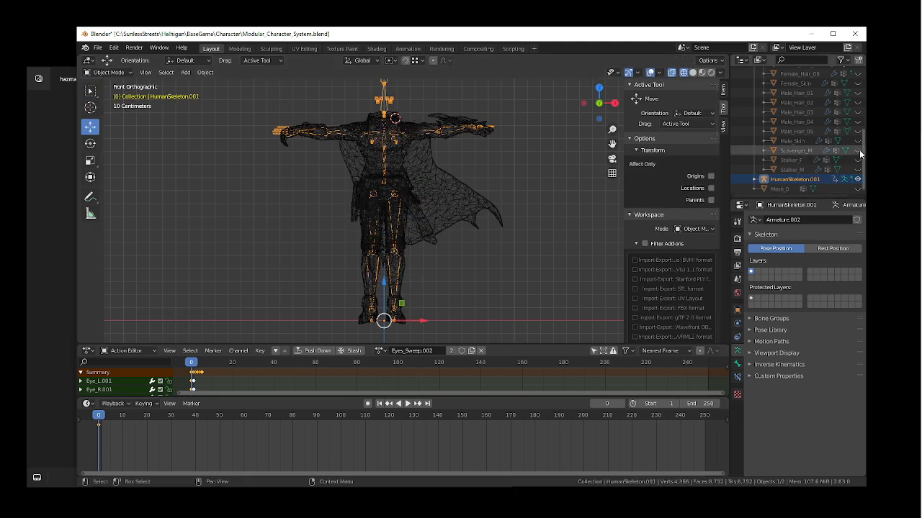
{"action": "key", "text": "z"}
{"action": "left_click", "coordinate": [351, 167]}
{"action": "middle_click_drag", "start_coordinate": [367, 203], "coordinate": [418, 234]}
{"action": "key", "text": "shift+grave"}
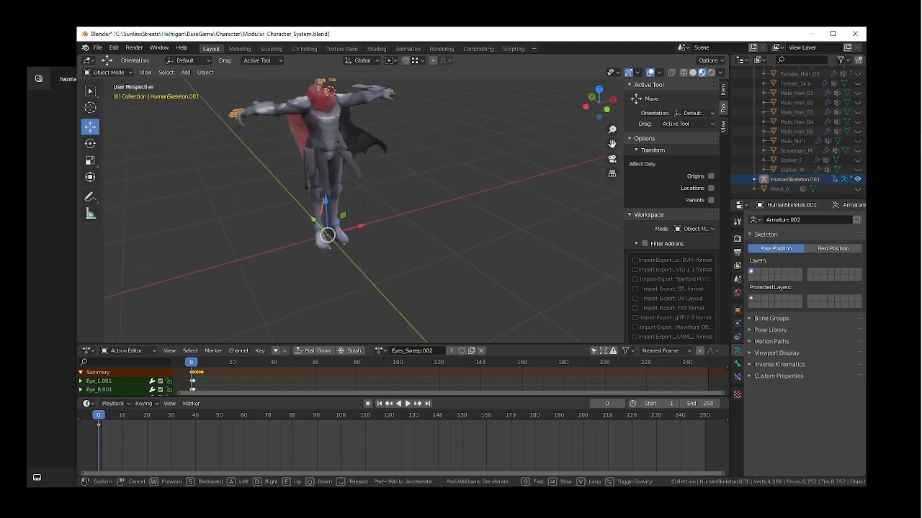
{"action": "key", "text": "w"}
{"action": "key", "text": "e"}
{"action": "left_click", "coordinate": [363, 211]}
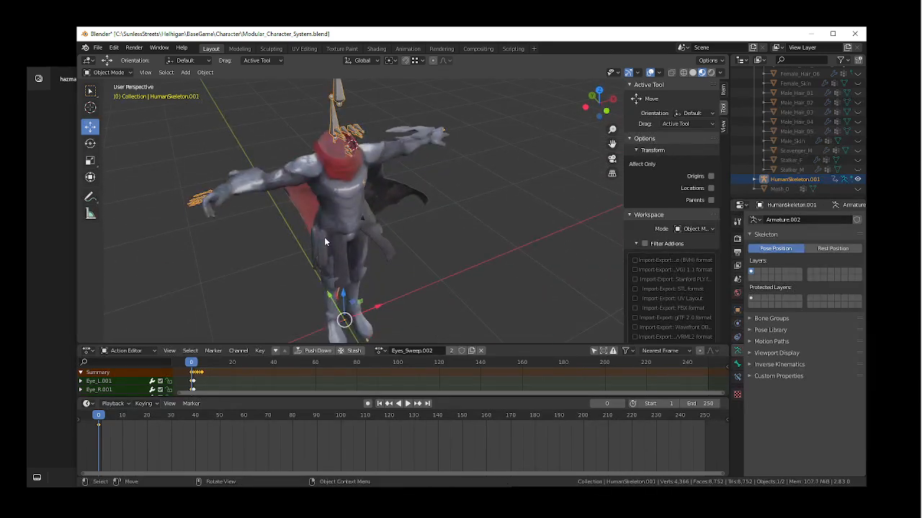
- Clear the parent of Mesh_0.001 while keeping its transformation, and apply its Armature modifier
{"action": "left_click", "coordinate": [334, 215]}
{"action": "right_click", "coordinate": [414, 203]}
{"action": "mouse_move", "coordinate": [442, 207]}
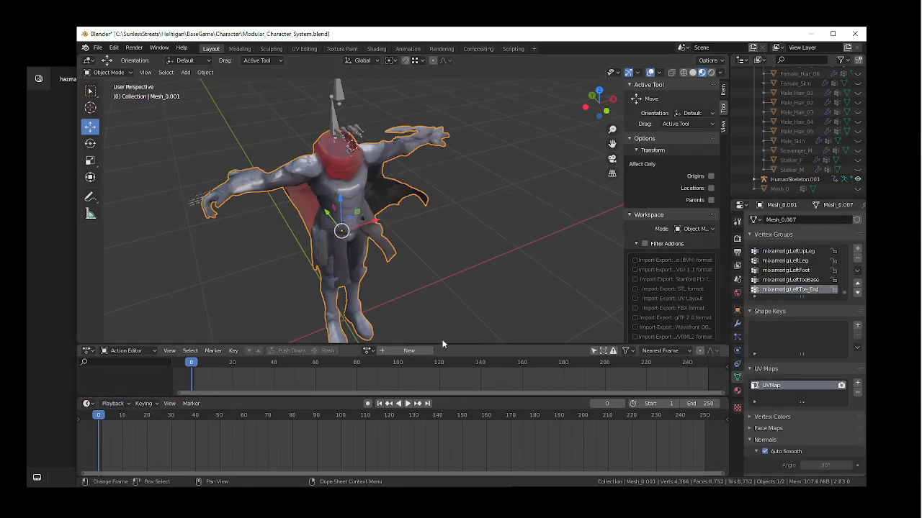
{"action": "right_click", "coordinate": [423, 274]}
{"action": "mouse_move", "coordinate": [425, 275]}
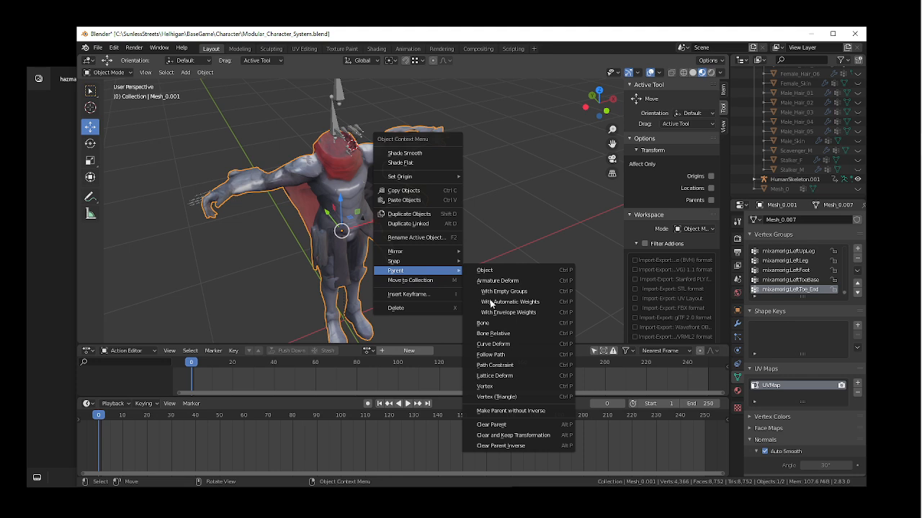
{"action": "left_click", "coordinate": [515, 436]}
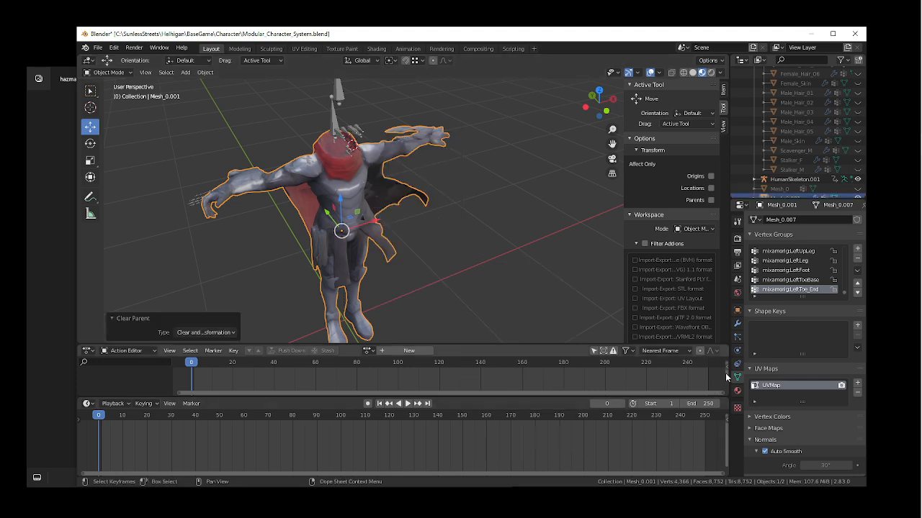
{"action": "left_click", "coordinate": [736, 324]}
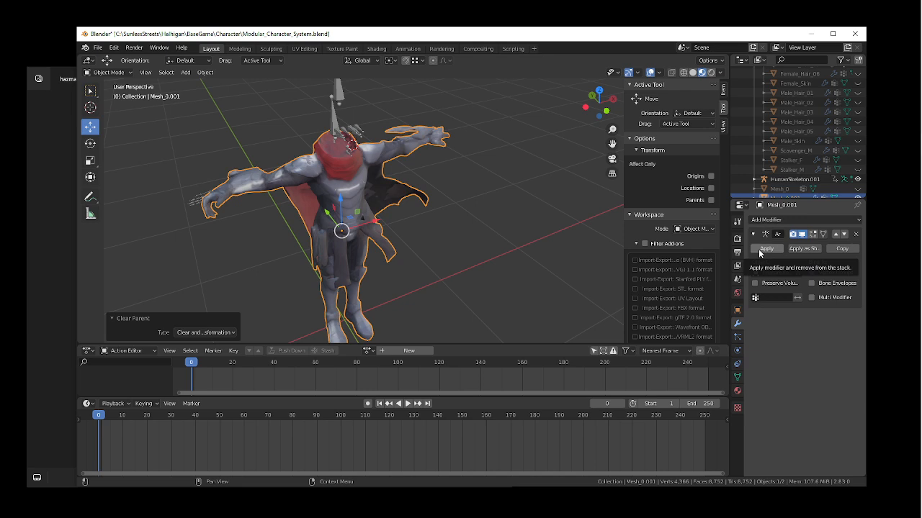
{"action": "left_click", "coordinate": [766, 248]}
- Delete the HumanSkeleton.001 armature and inspect the remaining Mesh_0.001
{"action": "left_click", "coordinate": [332, 116]}
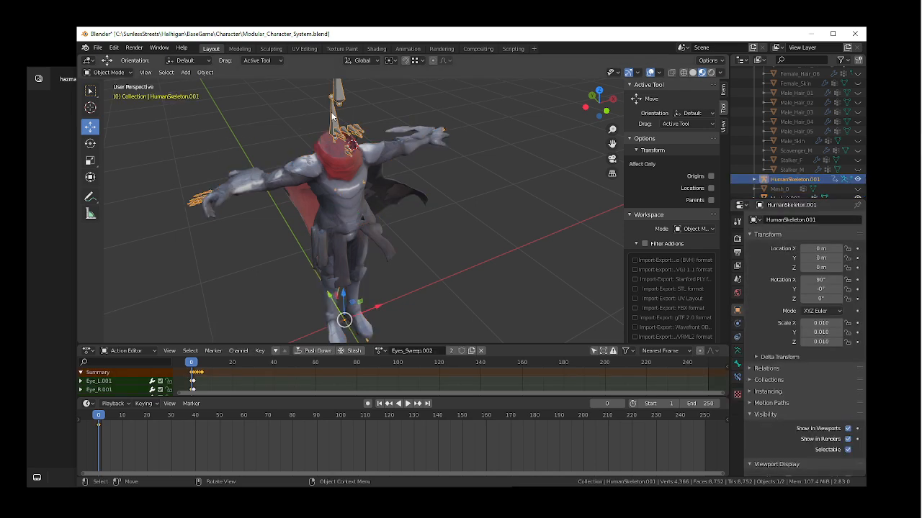
{"action": "key", "text": "Delete"}
{"action": "middle_click_drag", "start_coordinate": [270, 169], "coordinate": [331, 188]}
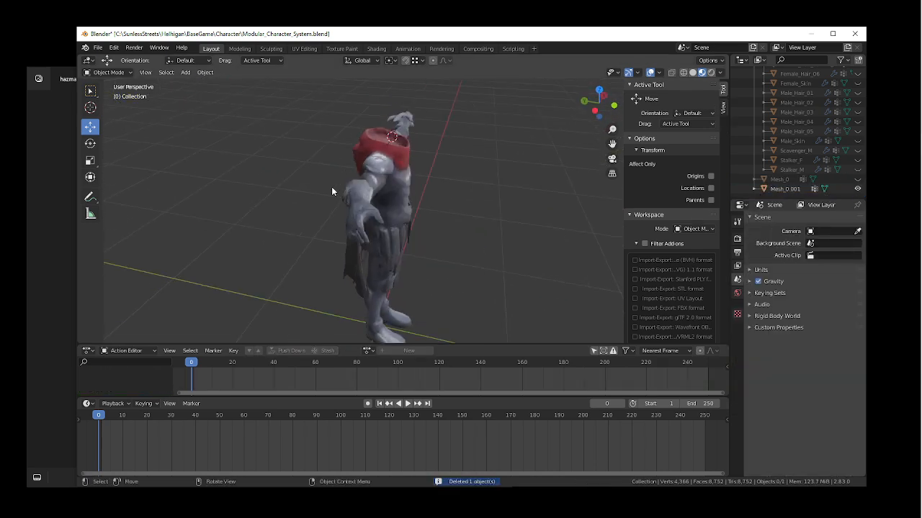
{"action": "left_click", "coordinate": [375, 215]}
{"action": "middle_click_drag", "start_coordinate": [376, 215], "coordinate": [396, 149]}
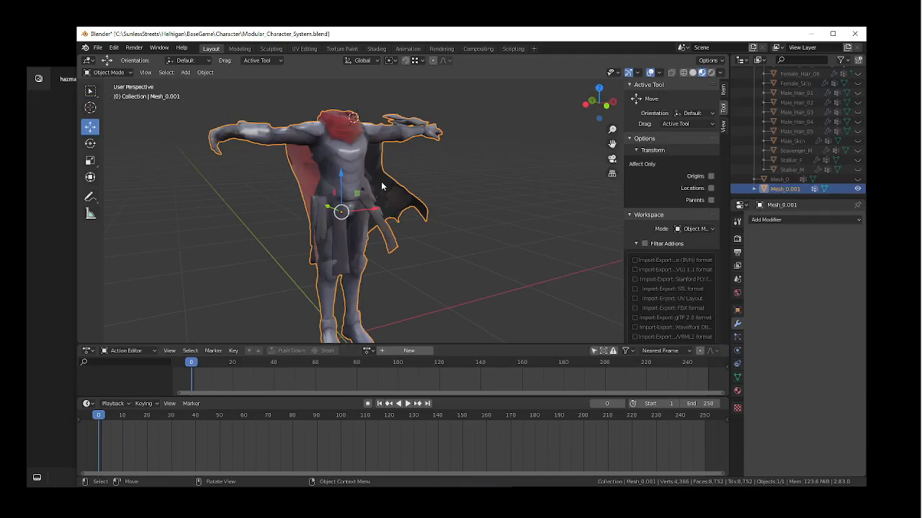
{"action": "middle_click_drag", "start_coordinate": [390, 185], "coordinate": [391, 230]}
- Undo the deletion of HumanSkeleton.001, the applied Armature modifier and the cleared parent of Mesh_0.001
{"action": "left_click", "coordinate": [391, 226]}
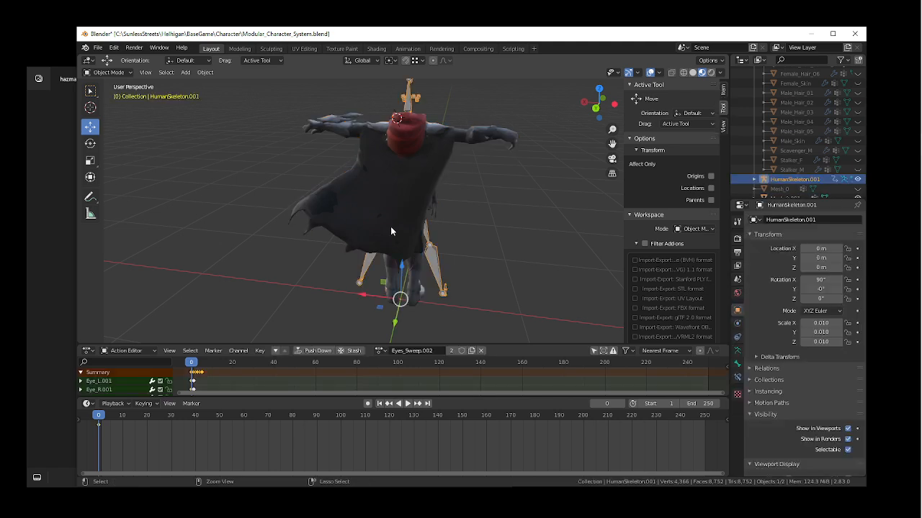
{"action": "left_click", "coordinate": [390, 226]}
{"action": "left_click", "coordinate": [390, 226]}
{"action": "middle_click_drag", "start_coordinate": [426, 206], "coordinate": [214, 213]}
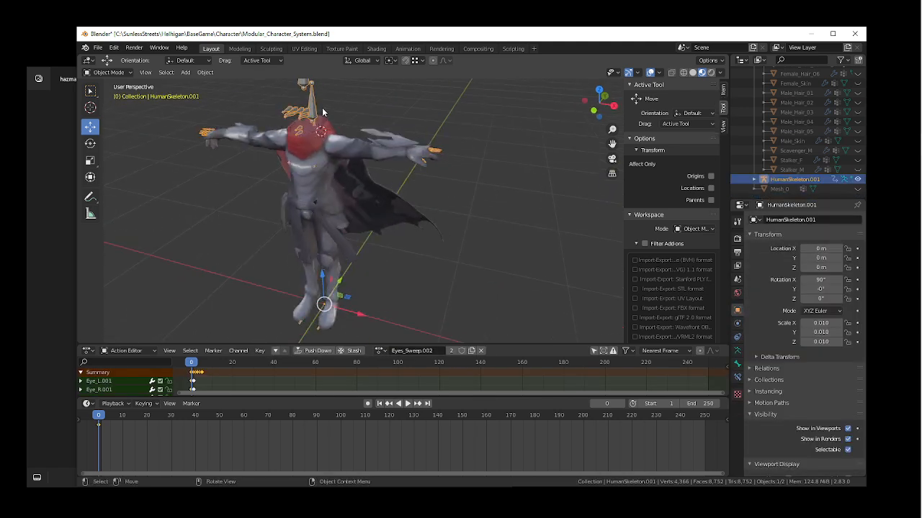
- Select HumanSkeleton.001 together with Mesh_0.001 and switch to Weight Paint mode
{"action": "left_click", "coordinate": [369, 106]}
{"action": "left_click", "coordinate": [318, 109]}
{"action": "left_click", "coordinate": [315, 185]}
{"action": "left_click", "coordinate": [108, 72]}
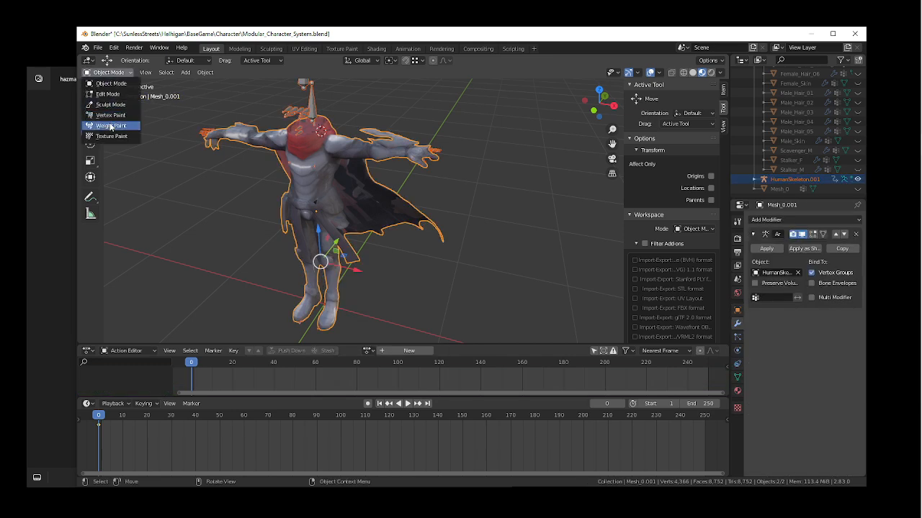
- Display the weight-painted Mesh_0.001 in wireframe to expose the armature bones inside it
{"action": "mouse_move", "coordinate": [300, 218]}
{"action": "middle_mouse_down"}
{"action": "mouse_move", "coordinate": [344, 260]}
{"action": "mouse_move", "coordinate": [512, 189]}
{"action": "middle_mouse_up"}
{"action": "mouse_move", "coordinate": [397, 194]}
{"action": "middle_mouse_down"}
{"action": "mouse_move", "coordinate": [399, 204]}
{"action": "mouse_move", "coordinate": [422, 206]}
{"action": "mouse_move", "coordinate": [387, 224]}
{"action": "middle_mouse_up"}
{"action": "key", "text": "z"}
{"action": "left_click", "coordinate": [405, 191]}
{"action": "key", "text": "z"}
{"action": "scroll", "coordinate": [405, 292], "scroll_direction": "up", "scroll_amount": 5}
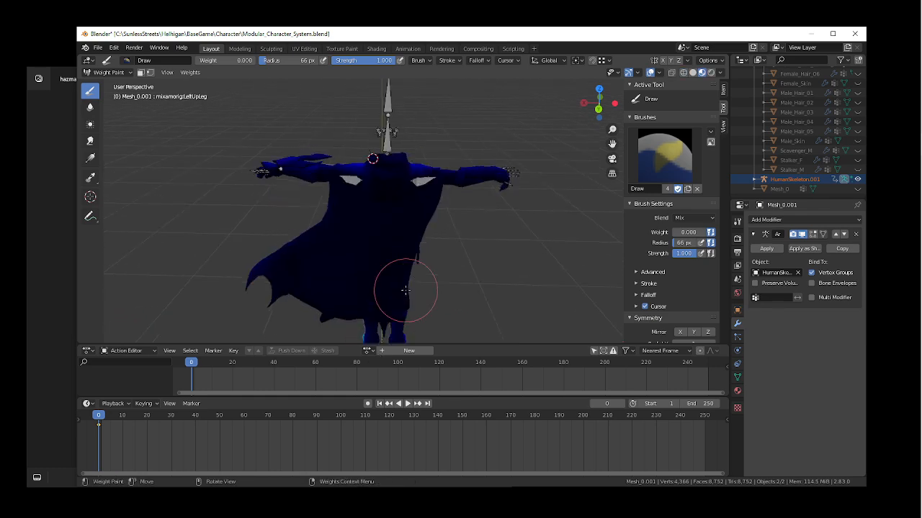
{"action": "key", "text": "z"}
{"action": "middle_click_drag", "start_coordinate": [366, 227], "coordinate": [340, 165], "text": "shift"}
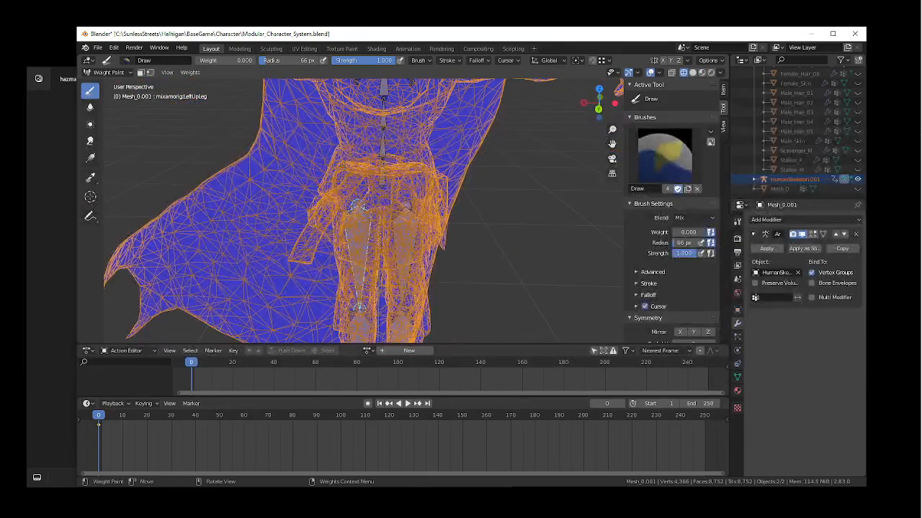
{"action": "scroll", "coordinate": [340, 166], "scroll_direction": "down", "scroll_amount": 2}
{"action": "middle_click_drag", "start_coordinate": [306, 139], "coordinate": [273, 212]}
- Select the LeftHandPinky1, LeftForeArm and LeftArm bones in turn and examine their weights on the mesh and cape
{"action": "left_click", "coordinate": [225, 224], "text": "ctrl"}
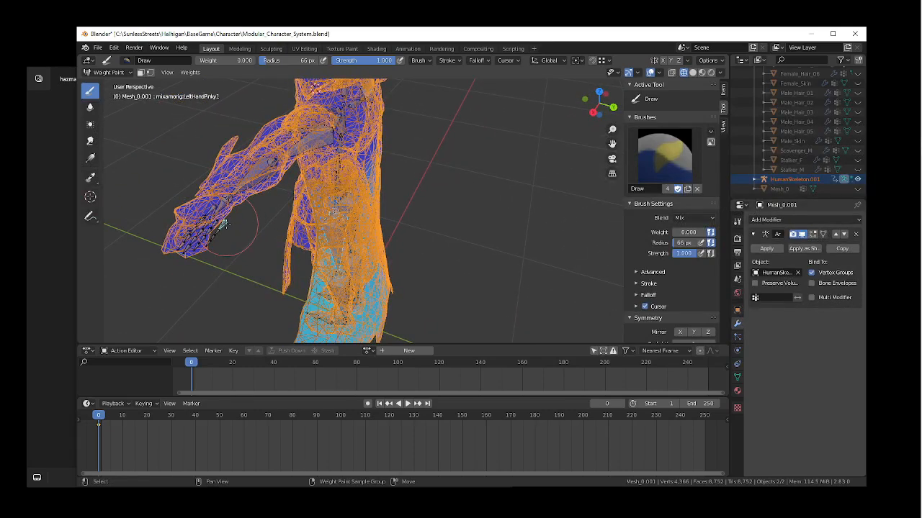
{"action": "mouse_move", "coordinate": [253, 287]}
{"action": "middle_mouse_down", "text": "shift"}
{"action": "mouse_move", "coordinate": [251, 241]}
{"action": "mouse_move", "coordinate": [252, 251]}
{"action": "mouse_move", "coordinate": [199, 249]}
{"action": "middle_mouse_up", "text": "shift"}
{"action": "middle_click_drag", "start_coordinate": [232, 198], "coordinate": [265, 262], "text": "shift"}
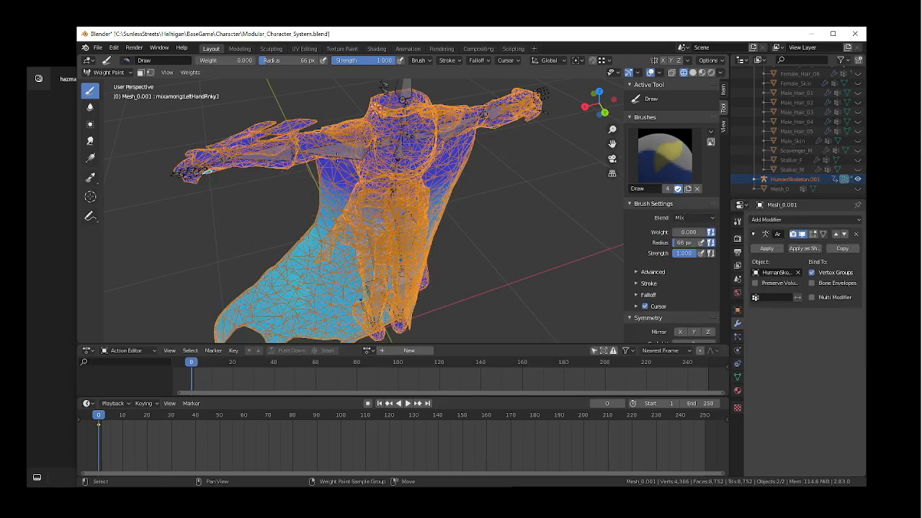
{"action": "left_click", "coordinate": [294, 157], "text": "ctrl"}
{"action": "left_click", "coordinate": [276, 153], "text": "ctrl"}
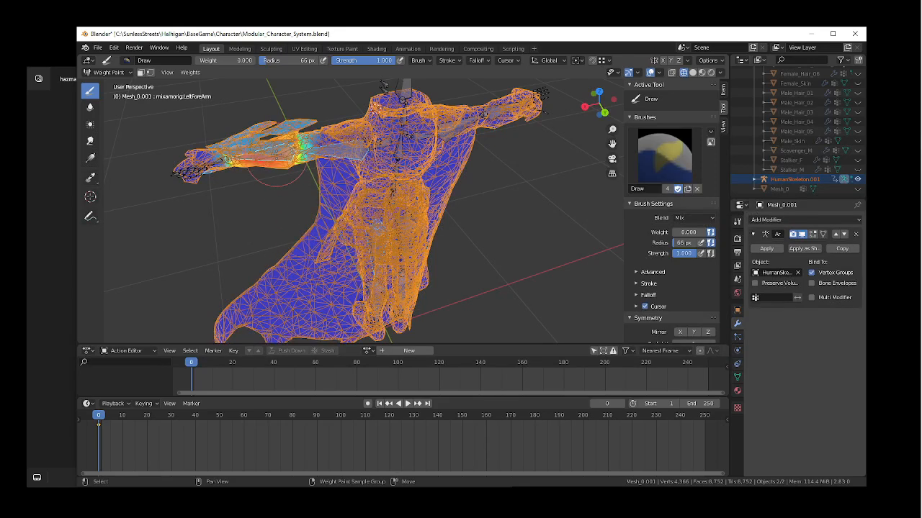
{"action": "left_click", "coordinate": [330, 158], "text": "ctrl"}
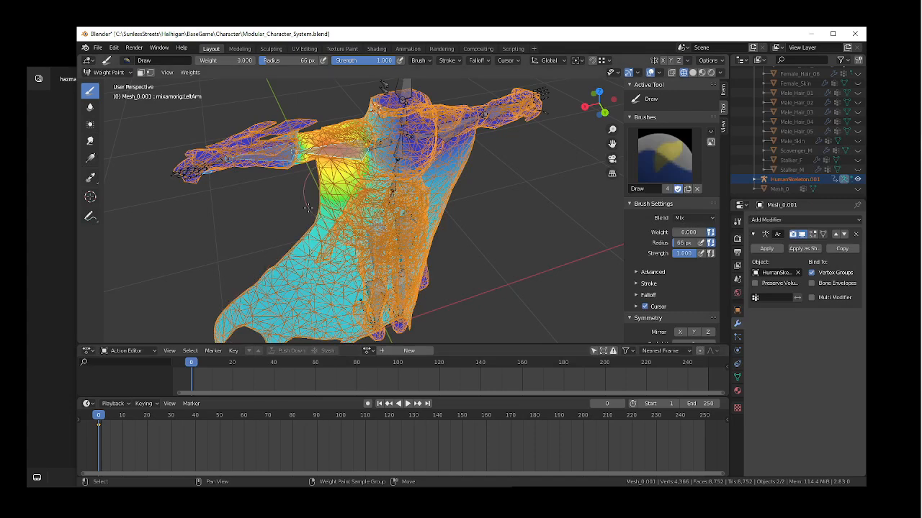
- Select the LeftHandPinky2 bone and paint its influence off the cape using the Draw brush at weight 0
{"action": "left_click", "coordinate": [207, 173], "text": "ctrl"}
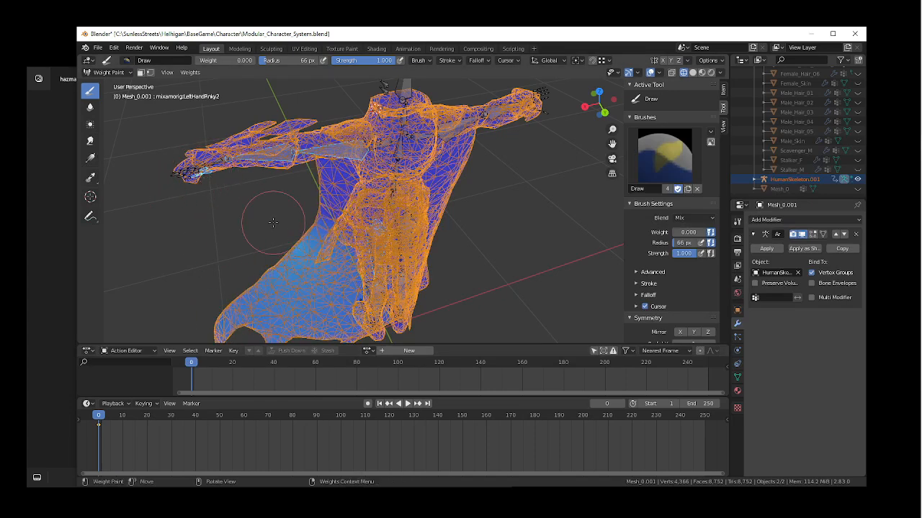
{"action": "mouse_move", "coordinate": [233, 211]}
{"action": "middle_mouse_down"}
{"action": "mouse_move", "coordinate": [224, 238]}
{"action": "mouse_move", "coordinate": [256, 220]}
{"action": "middle_mouse_up"}
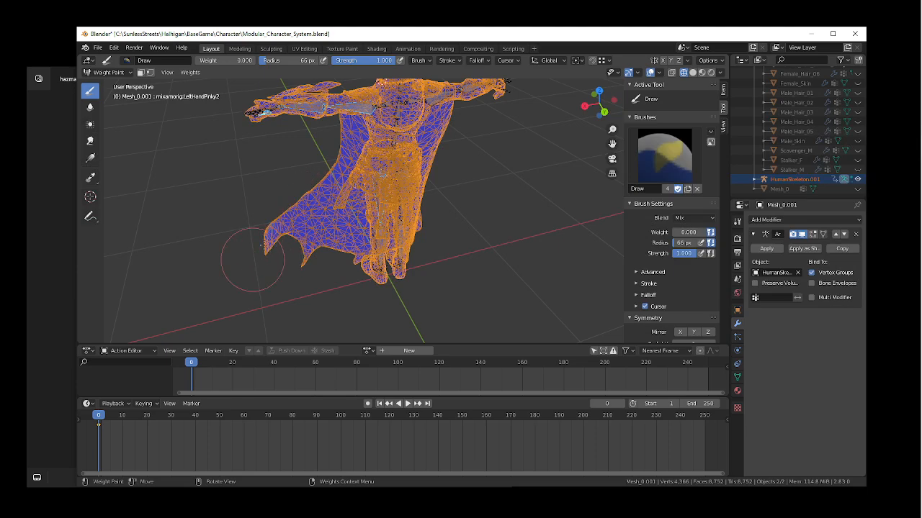
{"action": "key", "text": "shift+grave"}
{"action": "key", "text": "w"}
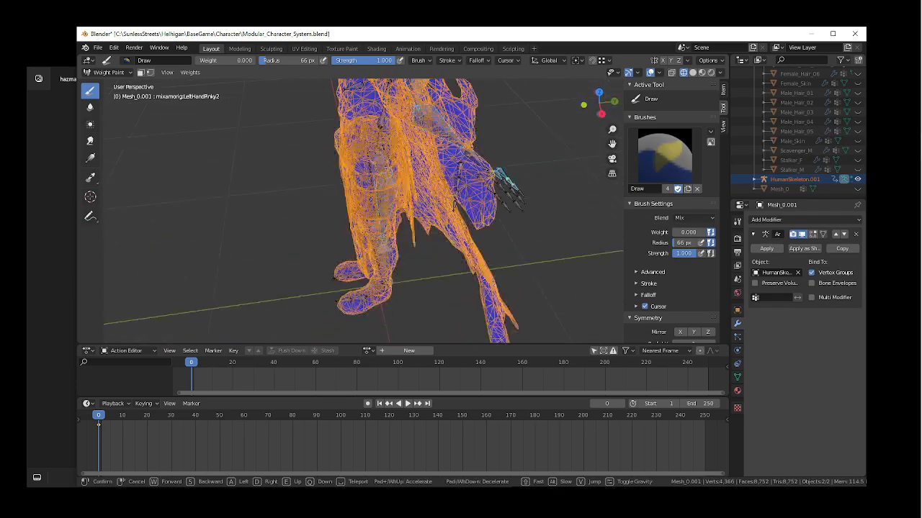
{"action": "key", "text": "s"}
{"action": "left_click", "coordinate": [402, 209]}
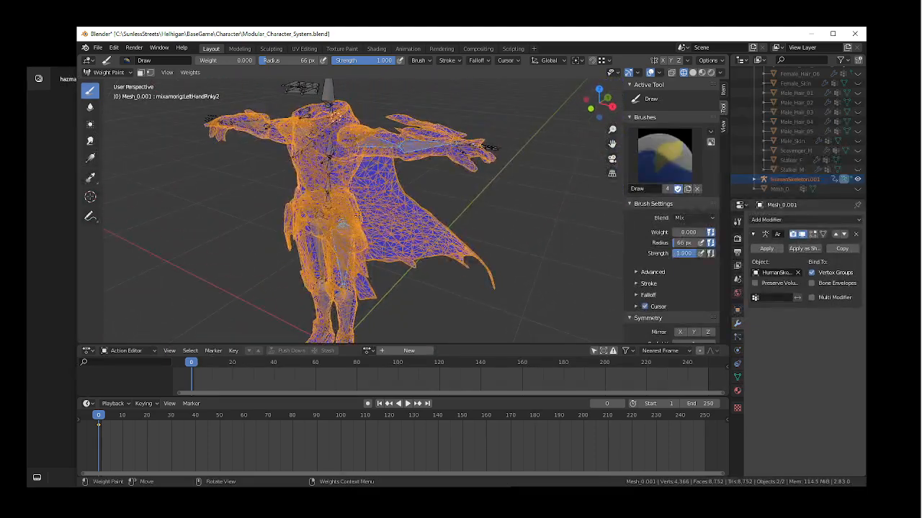
- Check the cape from several sides, and select the LeftHandPinky3 bone to examine its weights
{"action": "key", "text": "shift+grave"}
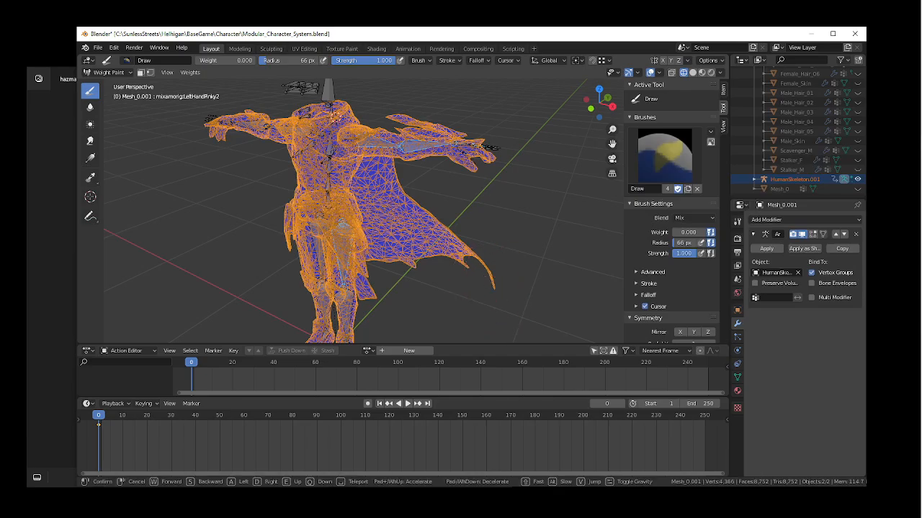
{"action": "key", "text": "w"}
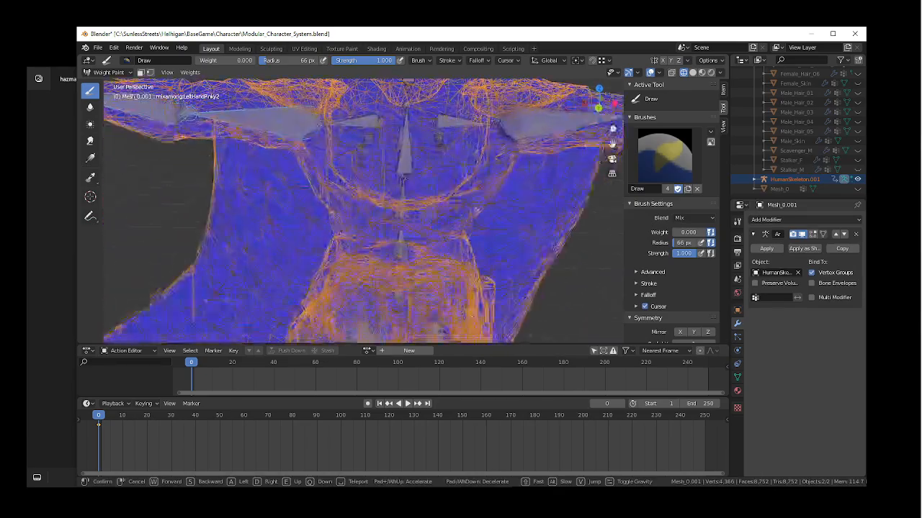
{"action": "key", "text": "s"}
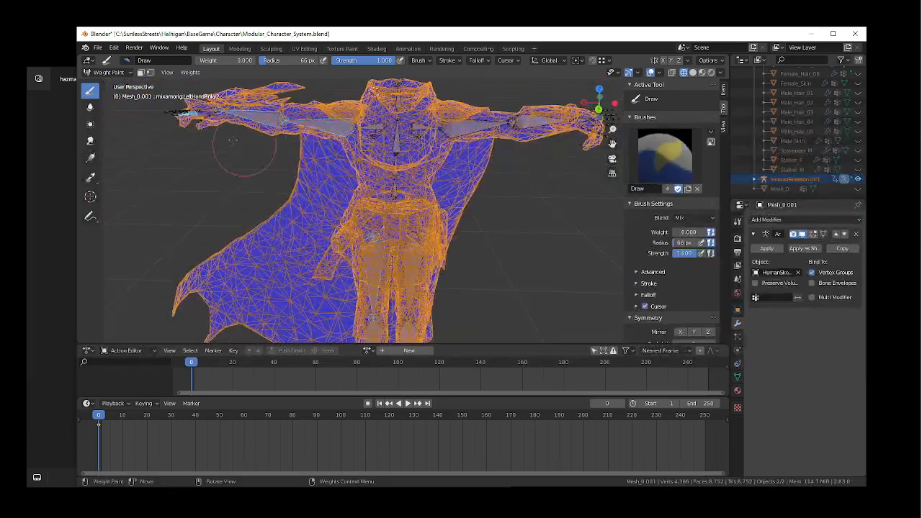
{"action": "key", "text": "w"}
{"action": "key", "text": "s"}
{"action": "left_click", "coordinate": [365, 211]}
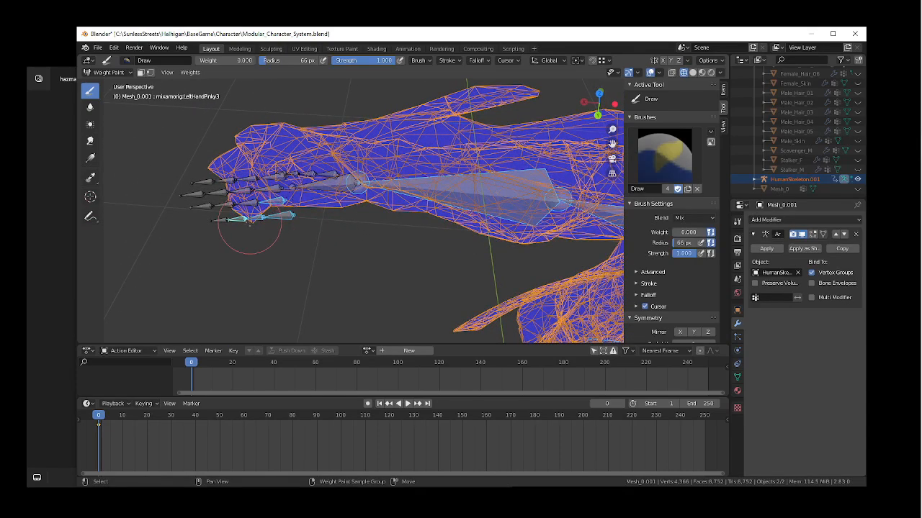
- Select the LeftHandPinky4 bone and paint weight 0 over the cape with the Draw brush
{"action": "middle_click_drag", "start_coordinate": [250, 220], "coordinate": [274, 143]}
{"action": "left_click", "coordinate": [262, 144], "text": "ctrl"}
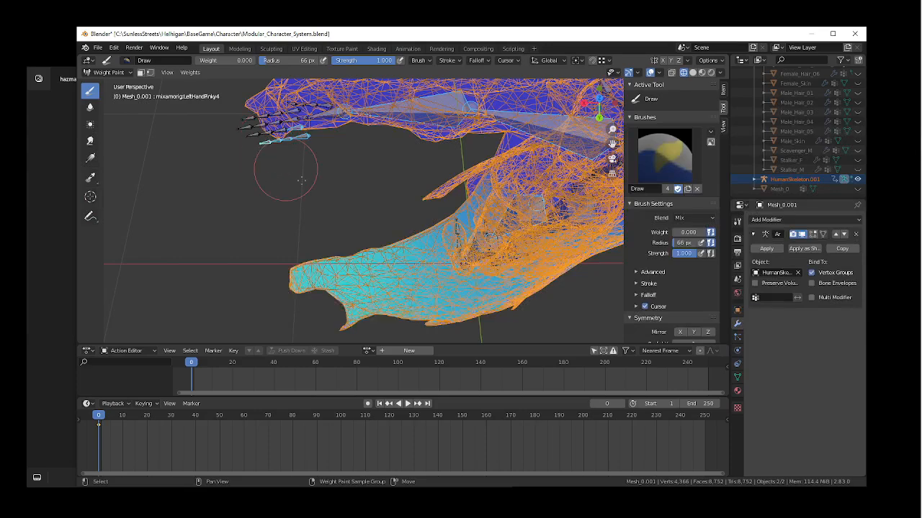
{"action": "middle_click_drag", "start_coordinate": [302, 180], "coordinate": [360, 137]}
{"action": "scroll", "coordinate": [371, 162], "scroll_direction": "down", "scroll_amount": 5}
{"action": "middle_click_drag", "start_coordinate": [378, 202], "coordinate": [387, 187]}
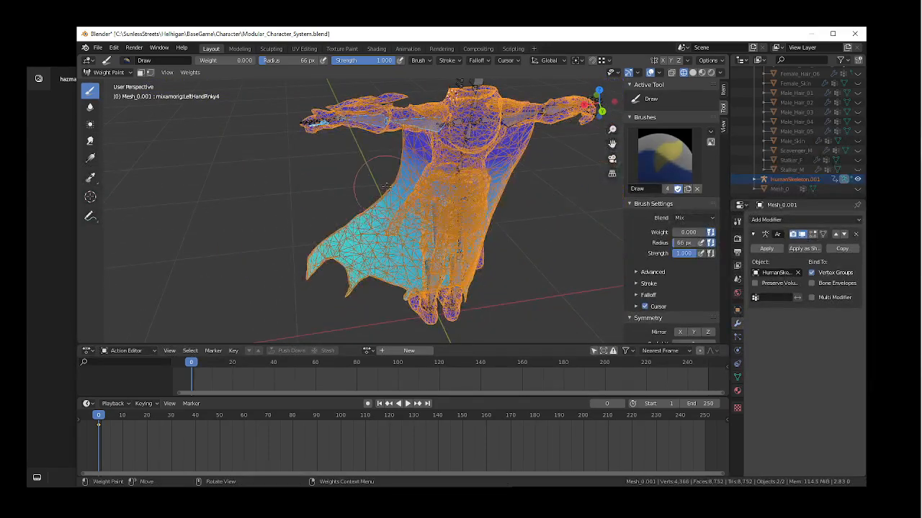
{"action": "left_click_drag", "start_coordinate": [385, 186], "coordinate": [410, 196]}
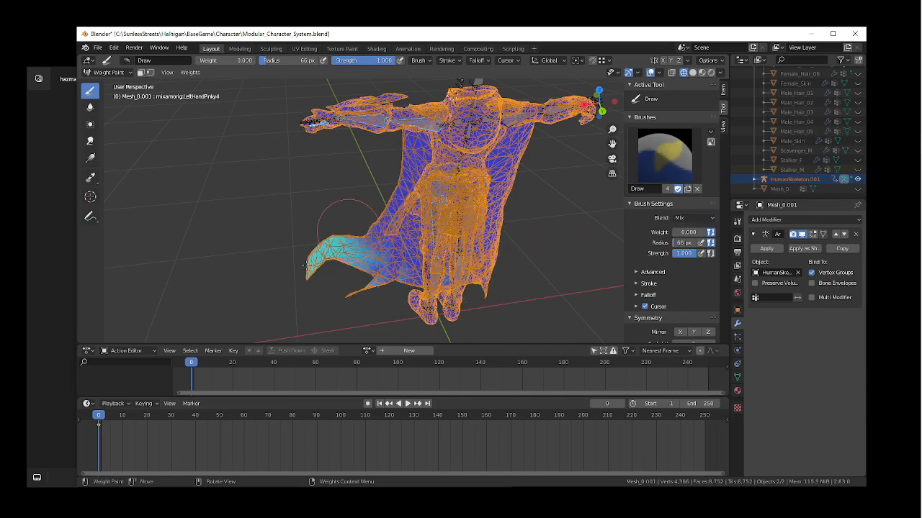
{"action": "left_click_drag", "start_coordinate": [306, 266], "coordinate": [358, 220]}
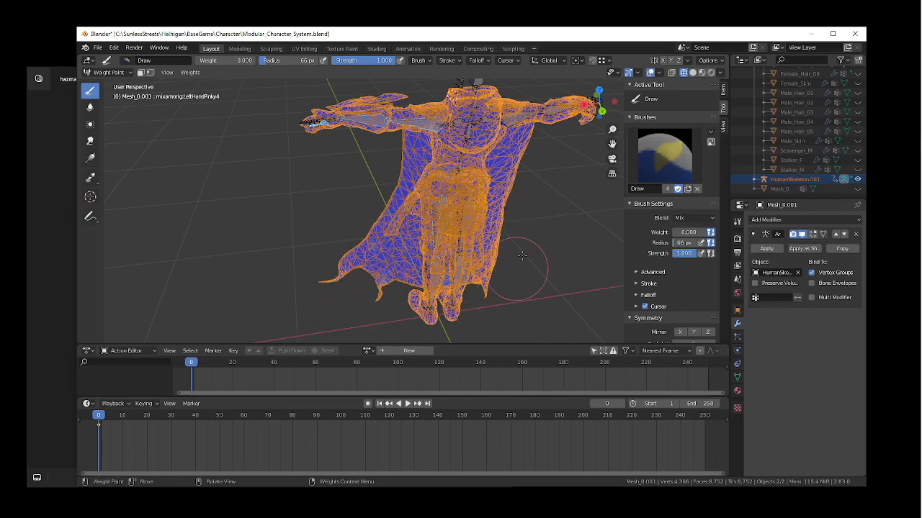
- Paint weight 0 over the leftover LeftHandPinky4 influence on the cape's lower tips
{"action": "middle_click_drag", "start_coordinate": [522, 256], "coordinate": [448, 246]}
{"action": "scroll", "coordinate": [281, 224], "scroll_direction": "up", "scroll_amount": 5}
{"action": "mouse_move", "coordinate": [238, 130]}
{"action": "middle_mouse_down", "text": "shift"}
{"action": "mouse_move", "coordinate": [288, 216]}
{"action": "mouse_move", "coordinate": [284, 189]}
{"action": "mouse_move", "coordinate": [261, 219]}
{"action": "mouse_move", "coordinate": [267, 296]}
{"action": "middle_mouse_up", "text": "shift"}
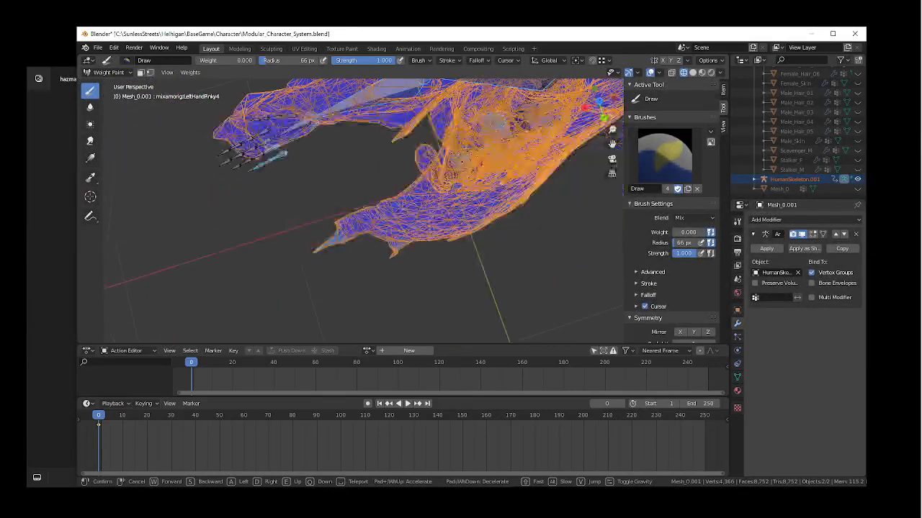
{"action": "key", "text": "z"}
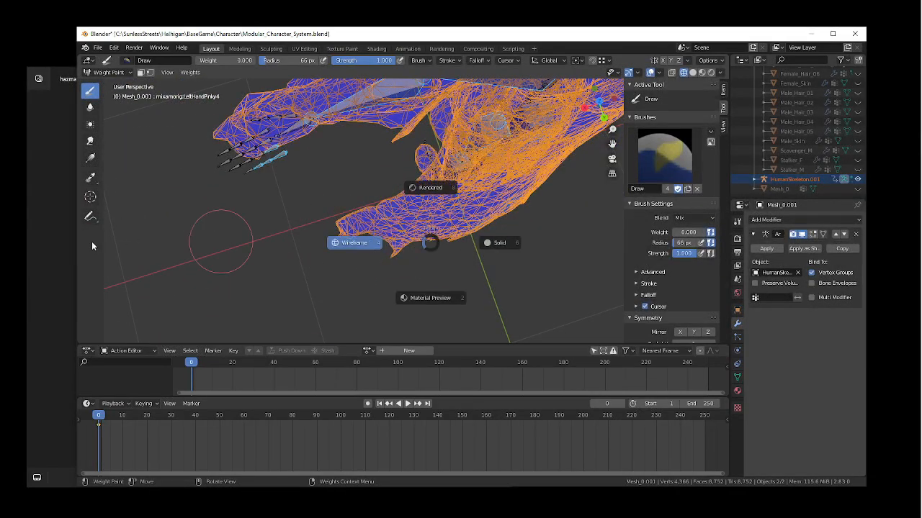
{"action": "key", "text": "shift+grave"}
{"action": "key", "text": "w"}
{"action": "key", "text": "s"}
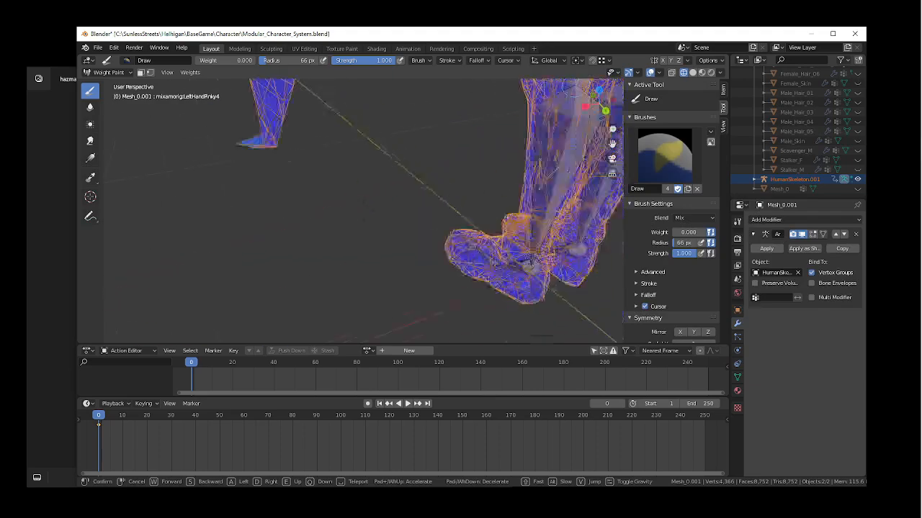
{"action": "key", "text": "w"}
{"action": "key", "text": "s"}
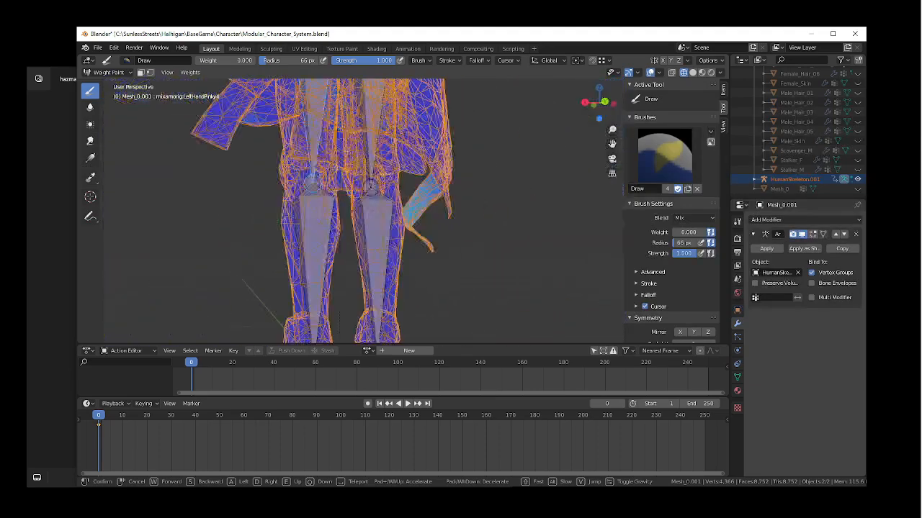
{"action": "left_click", "coordinate": [396, 162]}
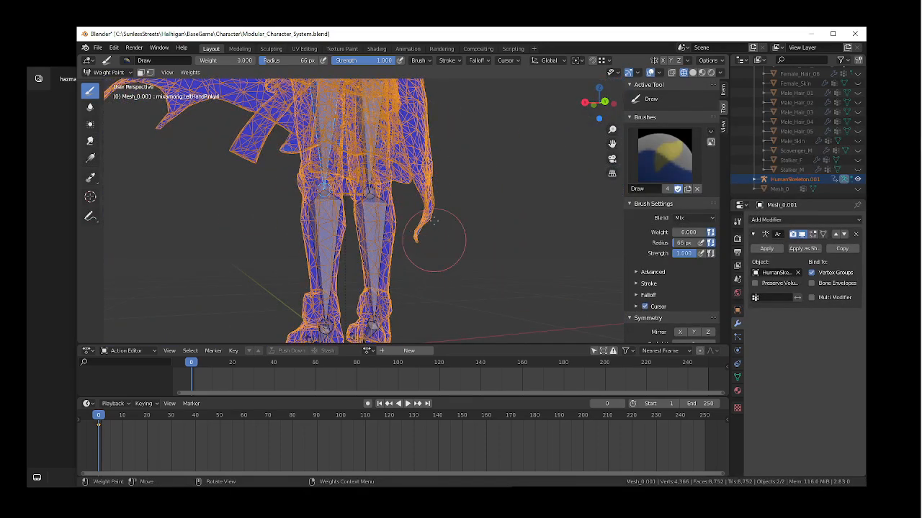
- Examine the cape from all sides for any remaining LeftHandPinky4 weights
{"action": "middle_click_drag", "start_coordinate": [434, 240], "coordinate": [367, 204]}
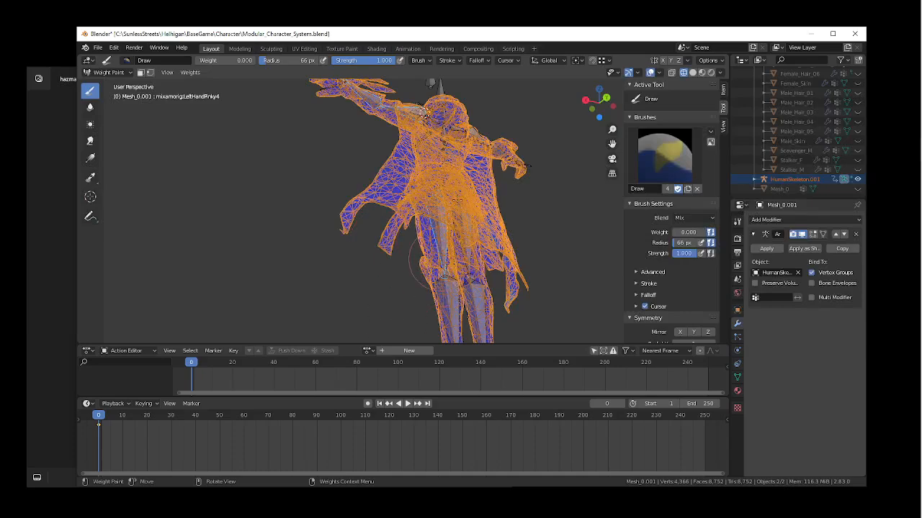
{"action": "key", "text": "shift+grave"}
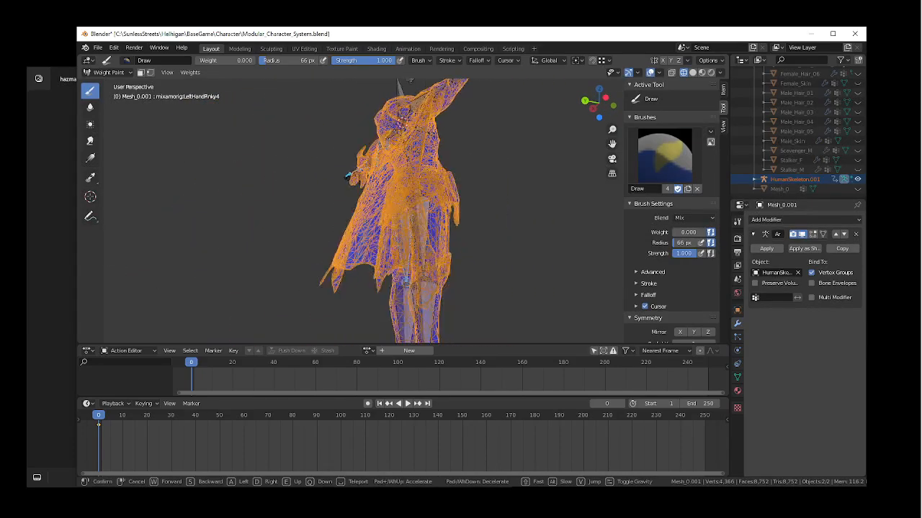
{"action": "key", "text": "w"}
{"action": "key", "text": "d"}
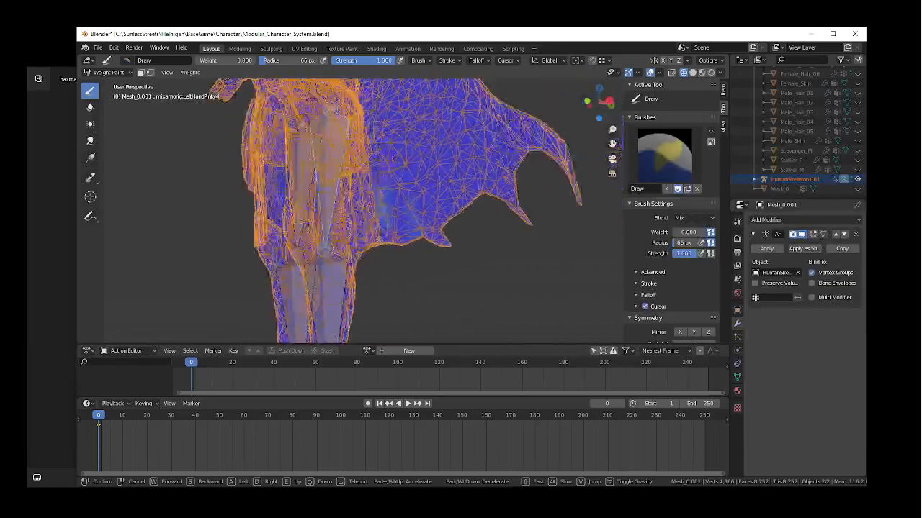
{"action": "key", "text": "w"}
{"action": "key", "text": "s"}
{"action": "key", "text": "w"}
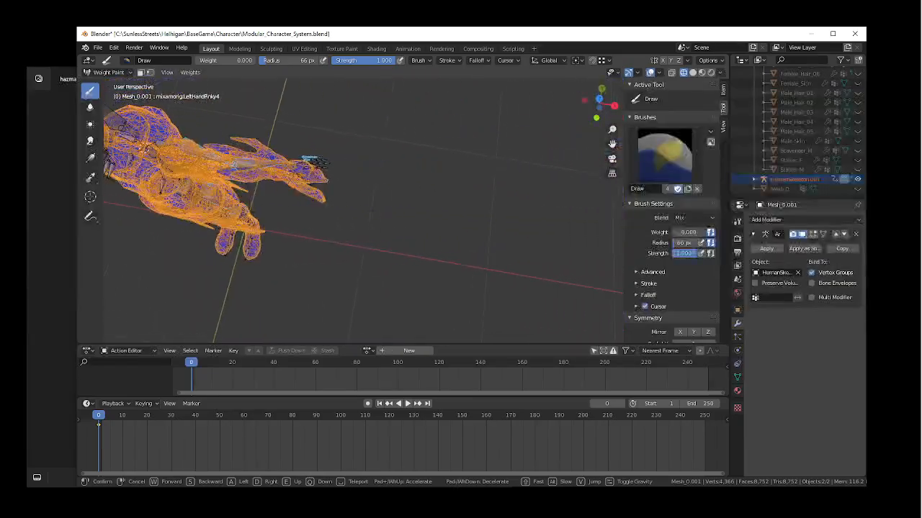
{"action": "key", "text": "s"}
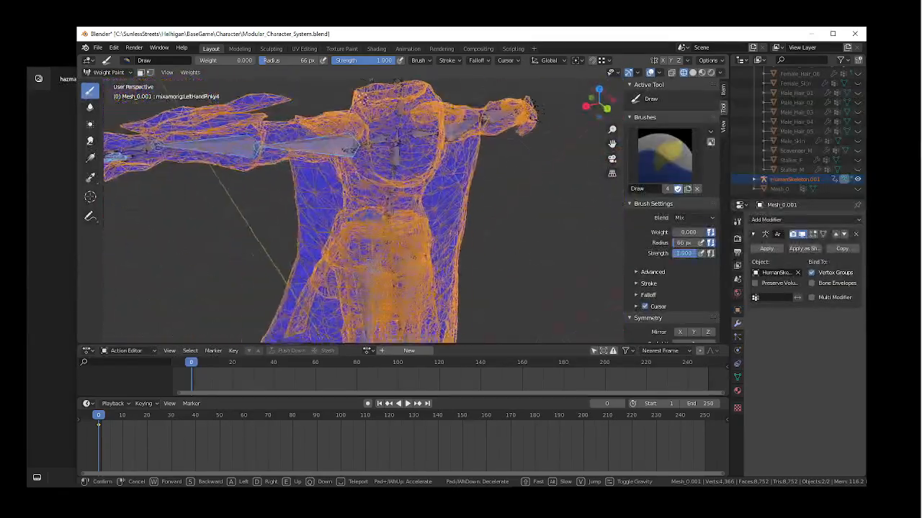
{"action": "left_click", "coordinate": [362, 210]}
- Select the LeftArm bone and bring its weights across the whole cape into view
{"action": "left_click", "coordinate": [345, 167], "text": "shift"}
{"action": "key", "text": "shift+grave"}
{"action": "key", "text": "w"}
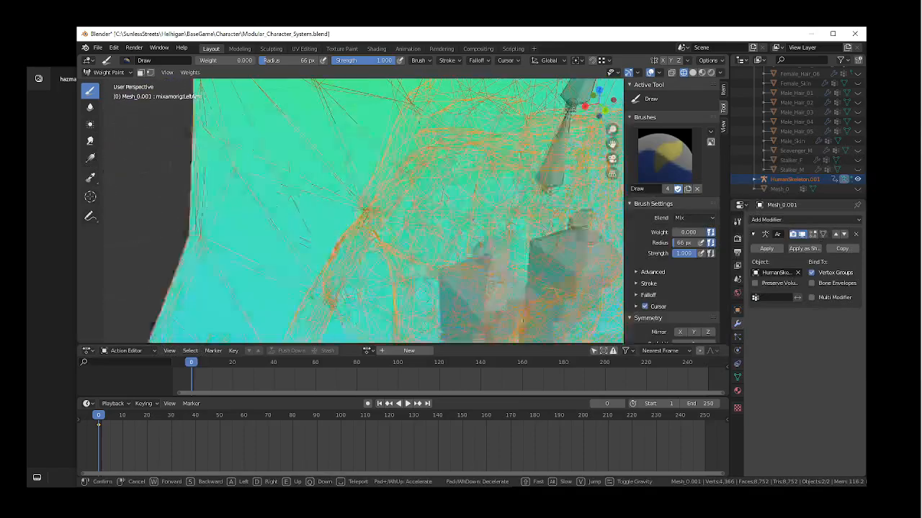
{"action": "key", "text": "s"}
{"action": "left_click", "coordinate": [354, 188]}
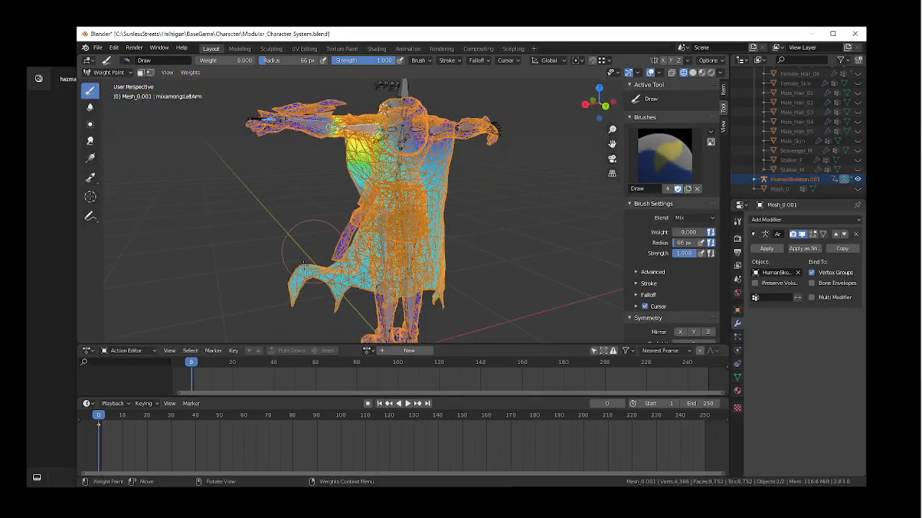
- Try to paint weight 0 for the LeftArm bone over the lower part of the cape
{"action": "left_click_drag", "start_coordinate": [441, 289], "coordinate": [447, 211]}
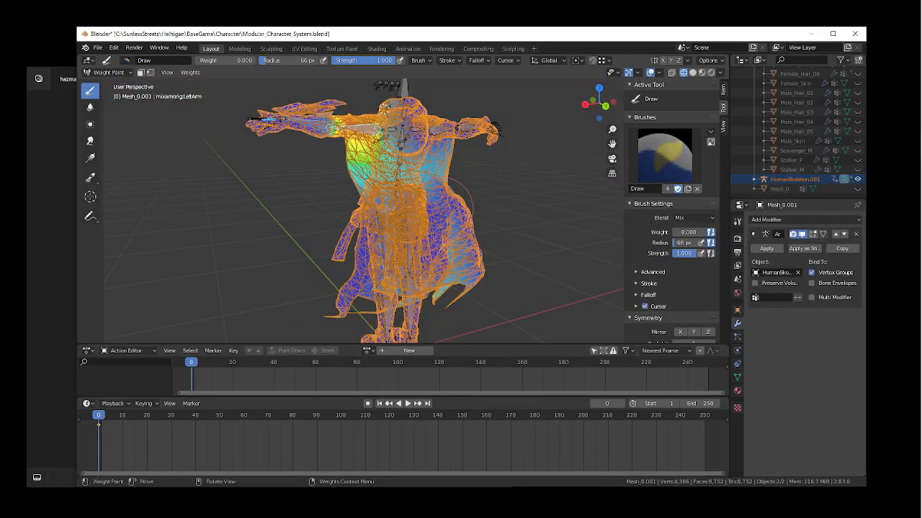
{"action": "key", "text": "shift+grave"}
{"action": "key", "text": "d"}
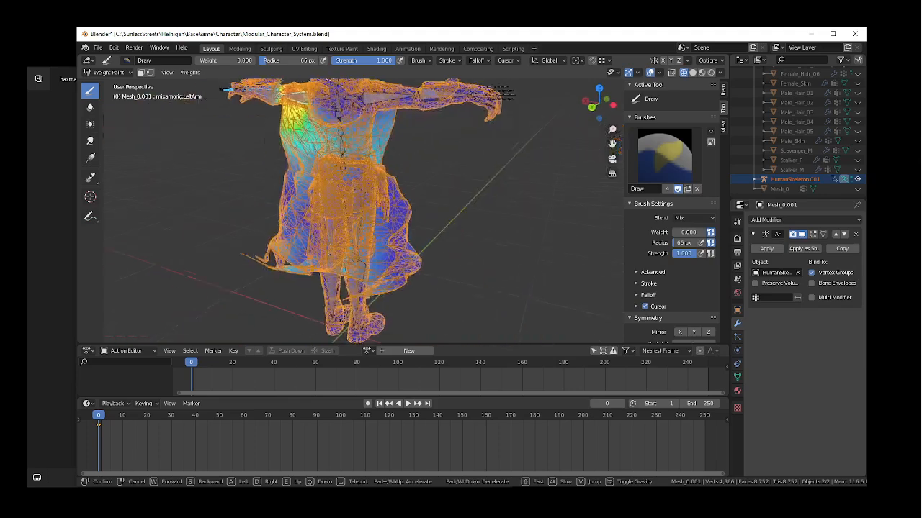
{"action": "left_click", "coordinate": [363, 210]}
- Try to paint a LeftArm weight of 0.181 over the lower part of the cape
{"action": "key", "text": "shift+grave"}
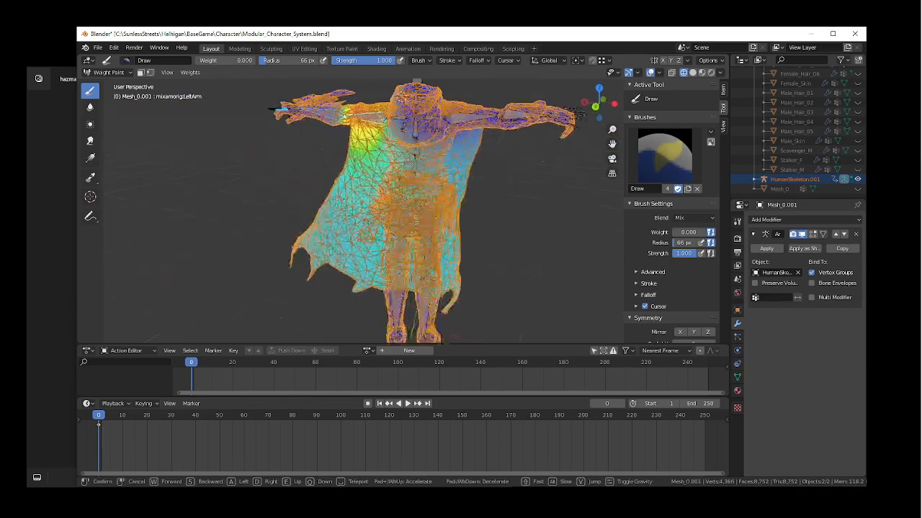
{"action": "key", "text": "w"}
{"action": "left_click", "coordinate": [388, 218]}
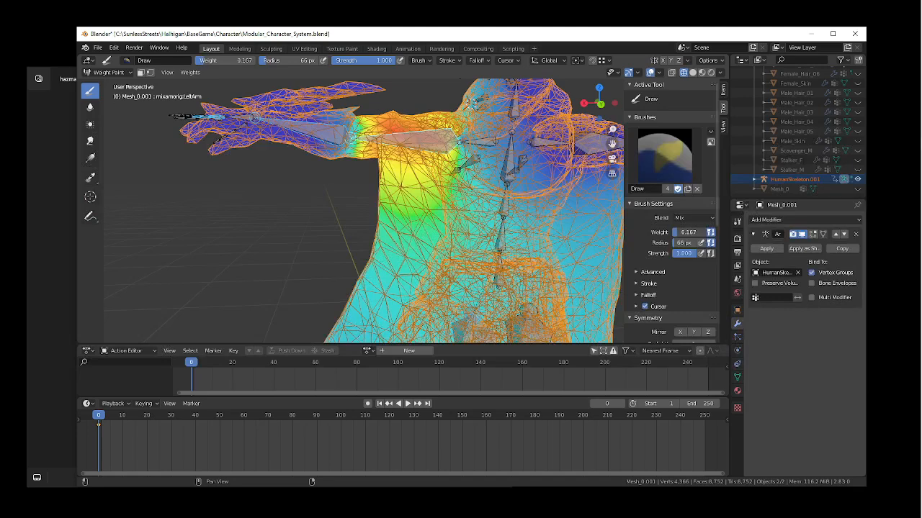
{"action": "key", "text": "shift+grave"}
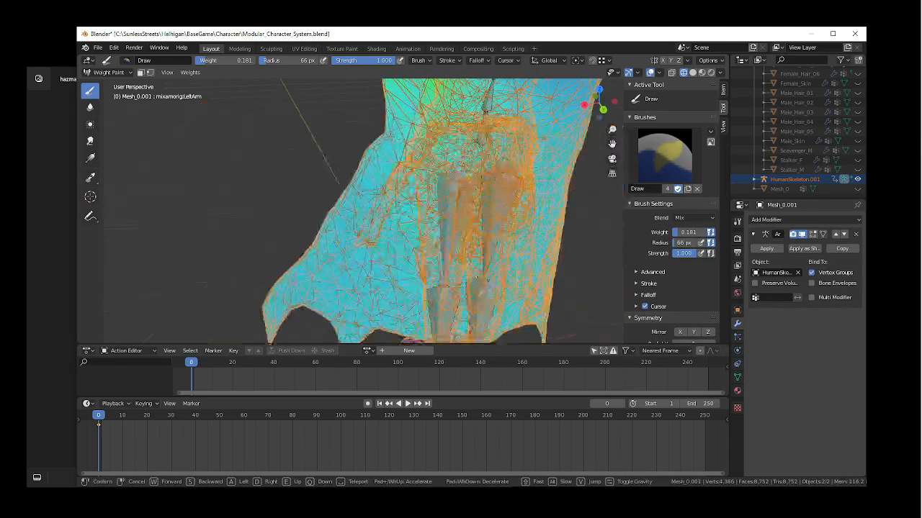
{"action": "key", "text": "s"}
{"action": "left_click", "coordinate": [366, 209]}
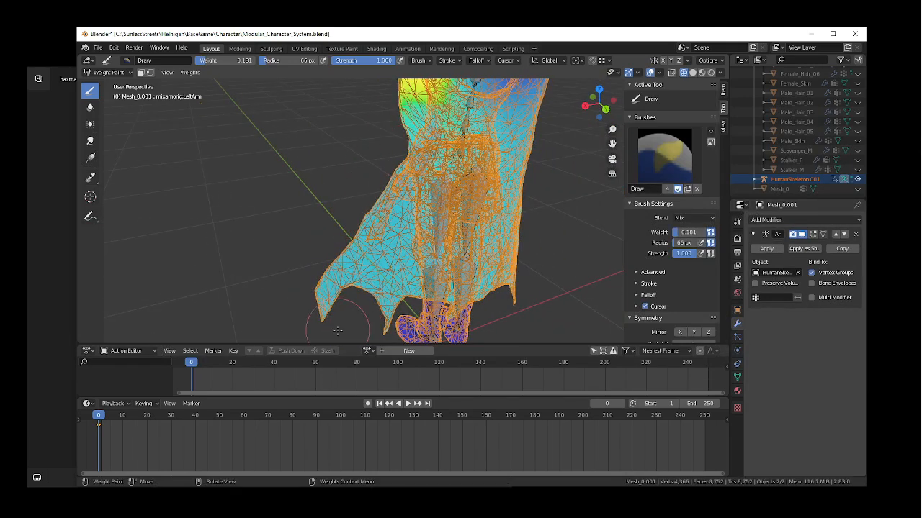
{"action": "left_click_drag", "start_coordinate": [409, 195], "coordinate": [411, 326]}
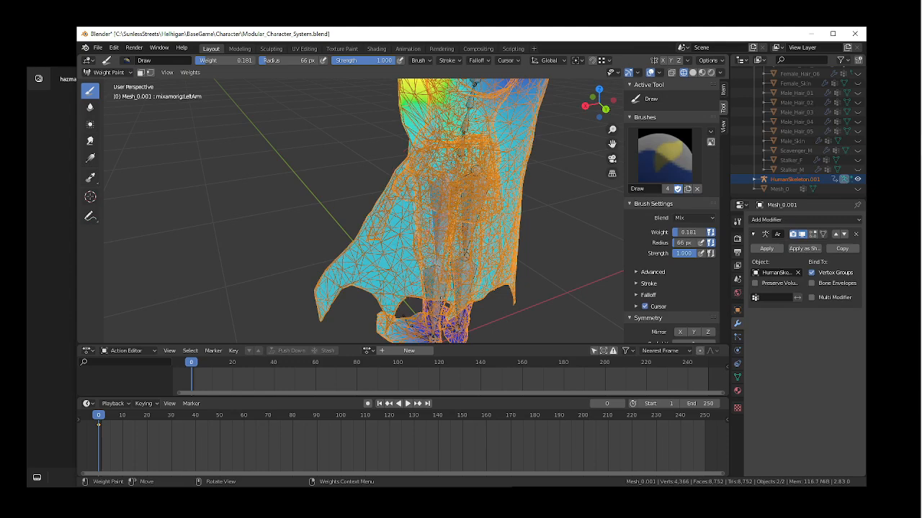
{"action": "key", "text": "ctrl+z"}
{"action": "key", "text": "shift+grave"}
{"action": "key", "text": "s"}
{"action": "left_click", "coordinate": [364, 211]}
{"action": "key", "text": "ctrl+z"}
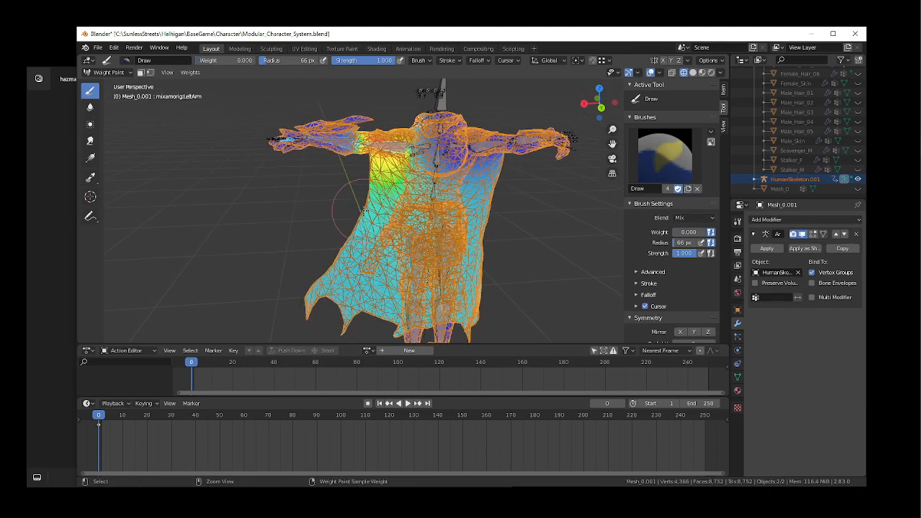
- Display the character in Material Preview and examine the LeftArm weights on the cape from the side and front
{"action": "key", "text": "z"}
{"action": "left_click", "coordinate": [353, 264]}
{"action": "key", "text": "shift+grave"}
{"action": "key", "text": "w"}
{"action": "key", "text": "a"}
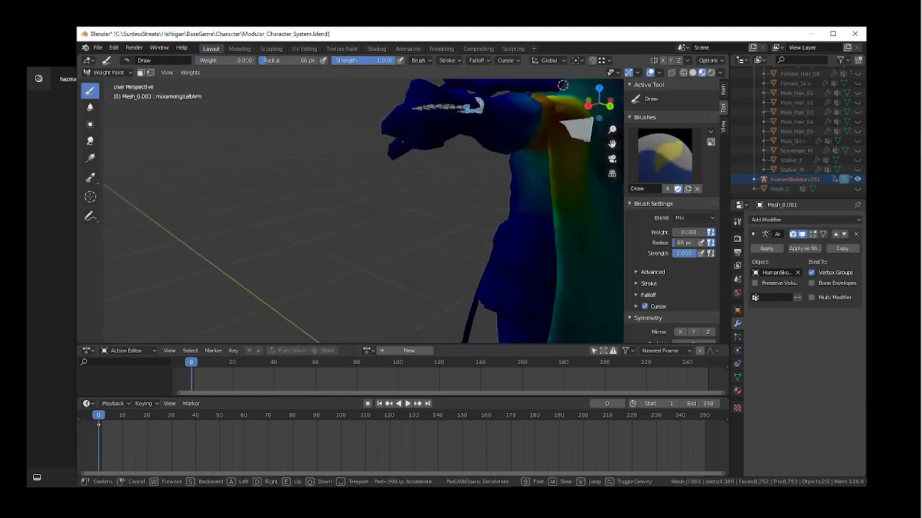
{"action": "key", "text": "s"}
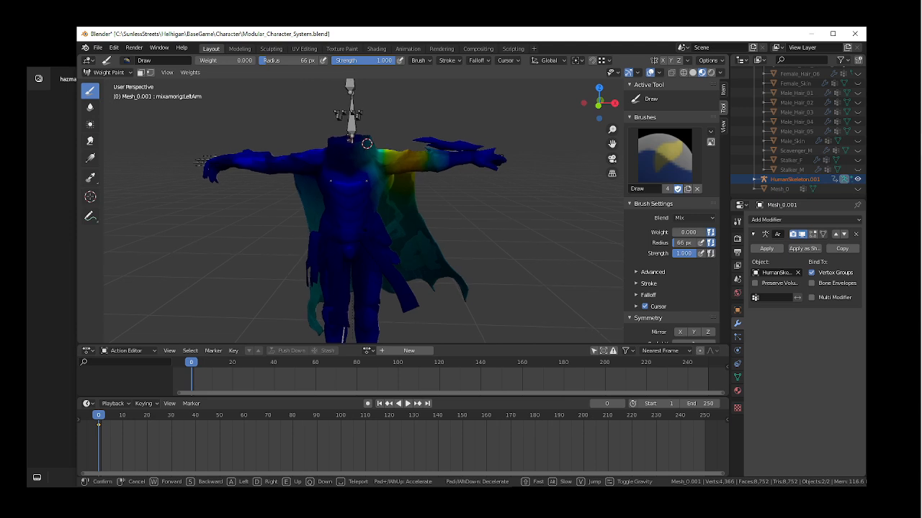
{"action": "key", "text": "w"}
{"action": "key", "text": "s"}
{"action": "left_click", "coordinate": [362, 216]}
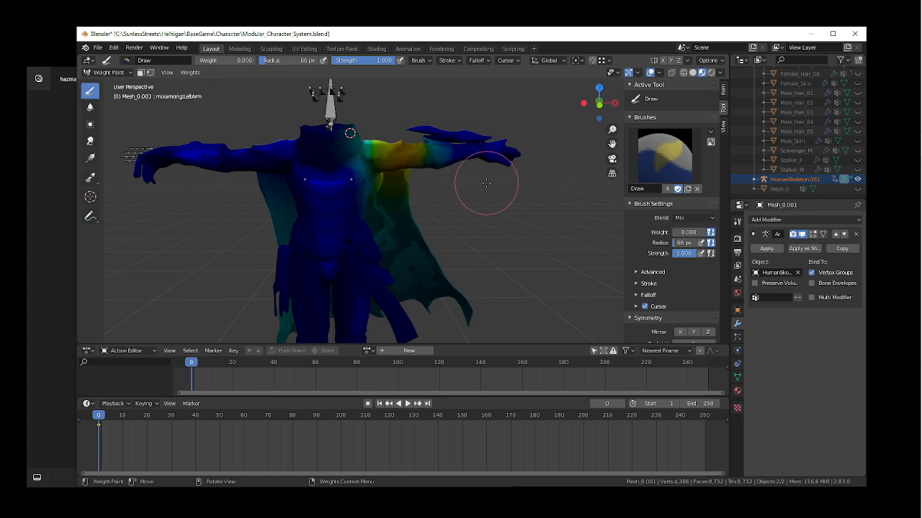
- In wireframe display, select the LeftShoulder bone and try to paint weight 0 over the cape's lower outer edge
{"action": "key", "text": "shift+z"}
{"action": "left_click", "coordinate": [456, 157], "text": "shift"}
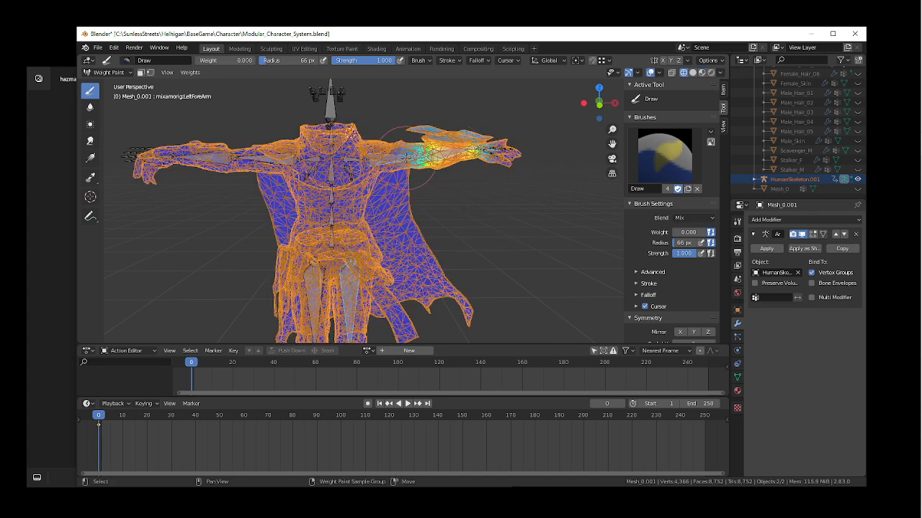
{"action": "left_click", "coordinate": [406, 158], "text": "shift"}
{"action": "left_click", "coordinate": [354, 159], "text": "shift"}
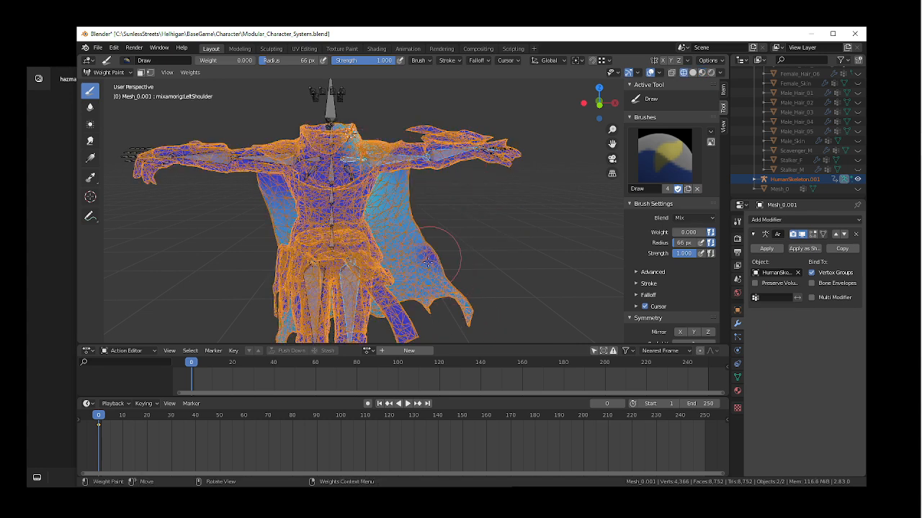
{"action": "left_click_drag", "start_coordinate": [429, 253], "coordinate": [460, 327]}
{"action": "key", "text": "ctrl+z"}
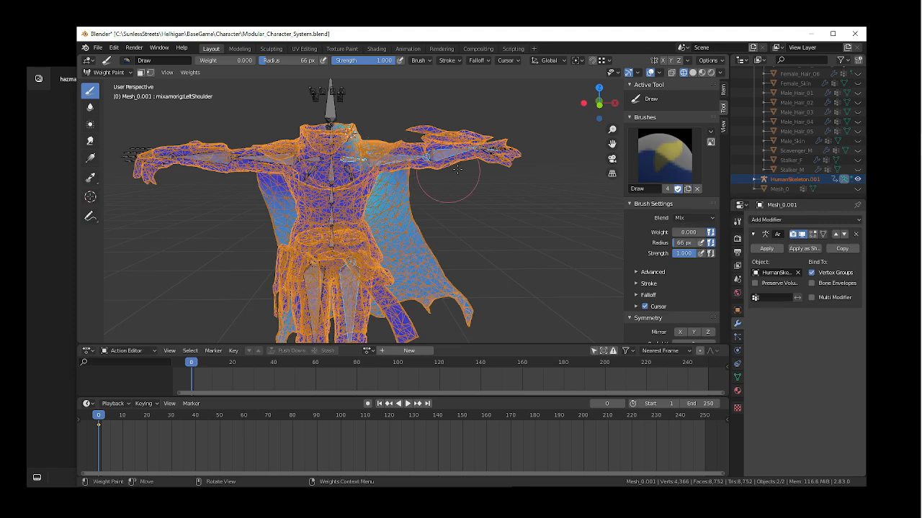
- Examine the weights of the left hand bones, including LeftHand, LeftHandThumb3, LeftHandMiddle2 and LeftHandPinky4
{"action": "left_click", "coordinate": [490, 148], "text": "shift"}
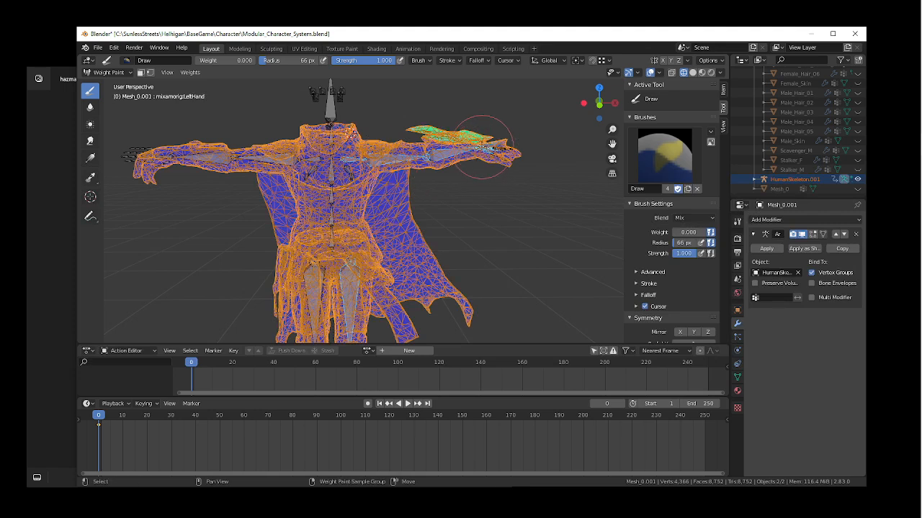
{"action": "left_click", "coordinate": [509, 148], "text": "shift"}
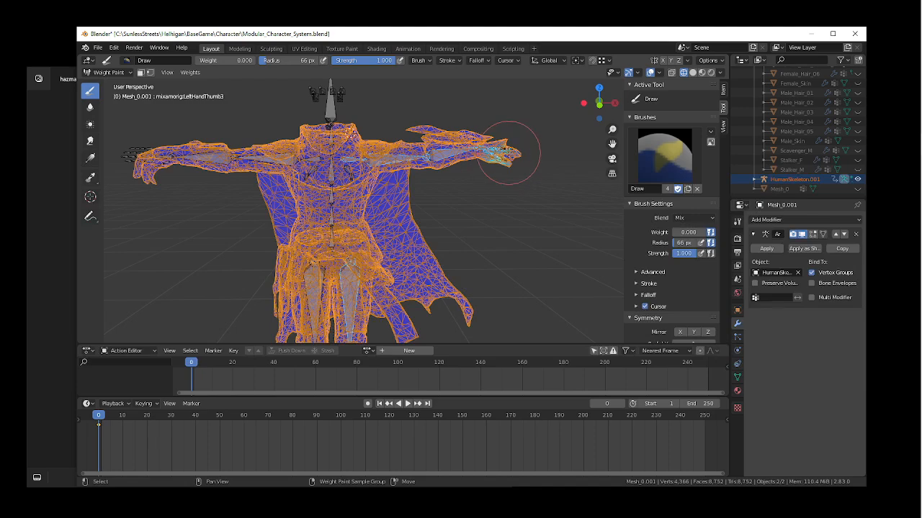
{"action": "left_click", "coordinate": [501, 149], "text": "shift"}
{"action": "key", "text": "shift+grave"}
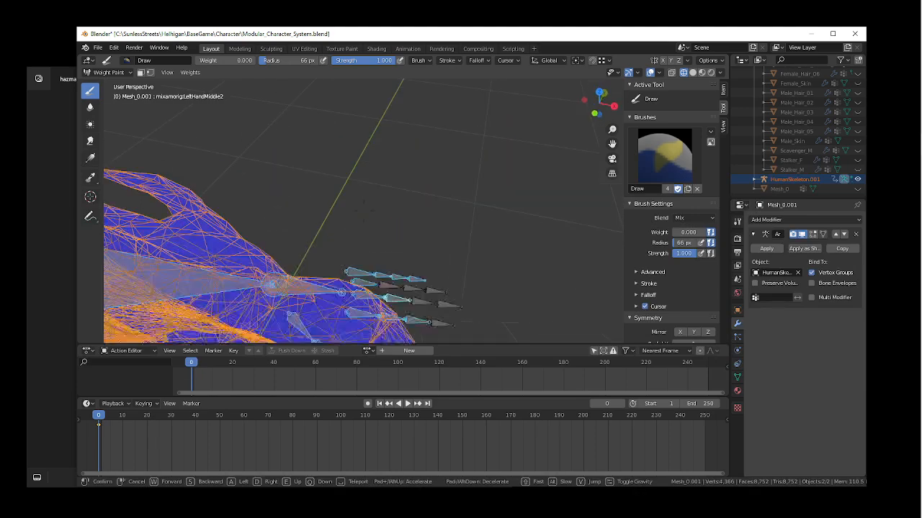
{"action": "key", "text": "s"}
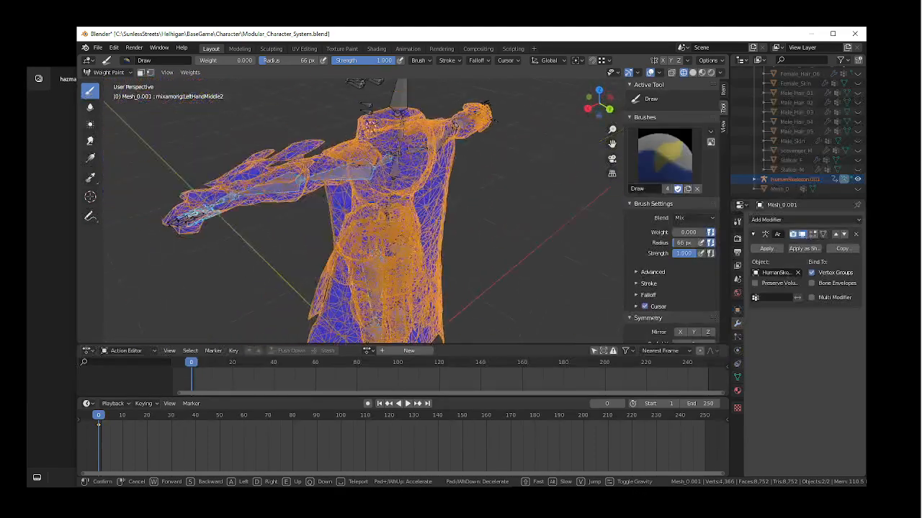
{"action": "left_click", "coordinate": [400, 211]}
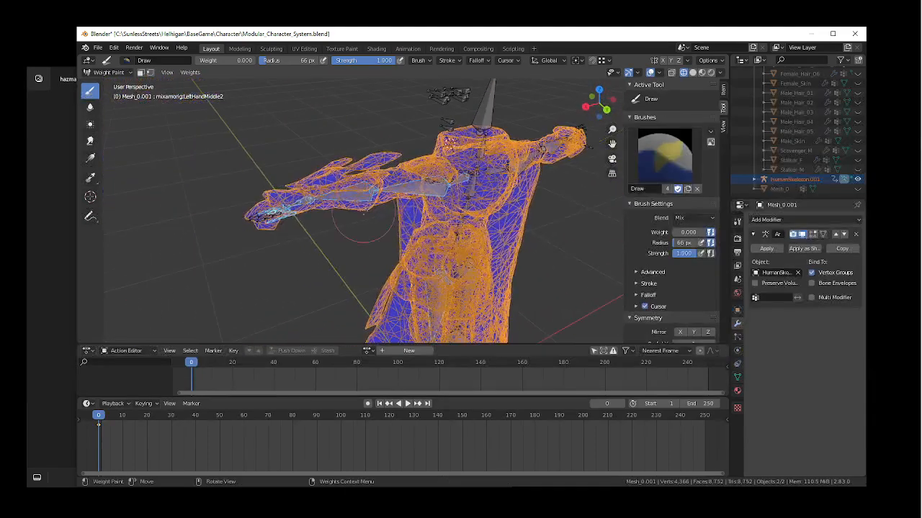
{"action": "left_click", "coordinate": [276, 222], "text": "shift"}
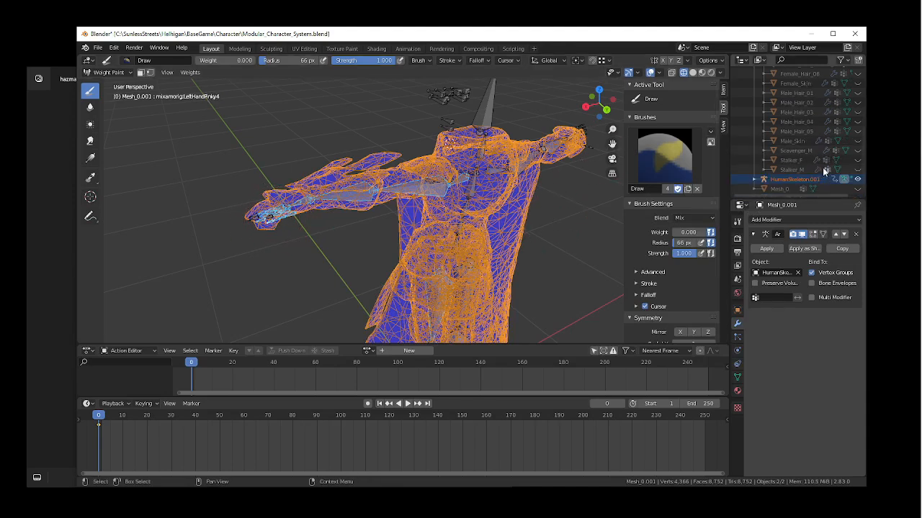
- Return to Object Mode and hide the caped character mesh
{"action": "left_click", "coordinate": [128, 73]}
{"action": "left_click", "coordinate": [115, 85]}
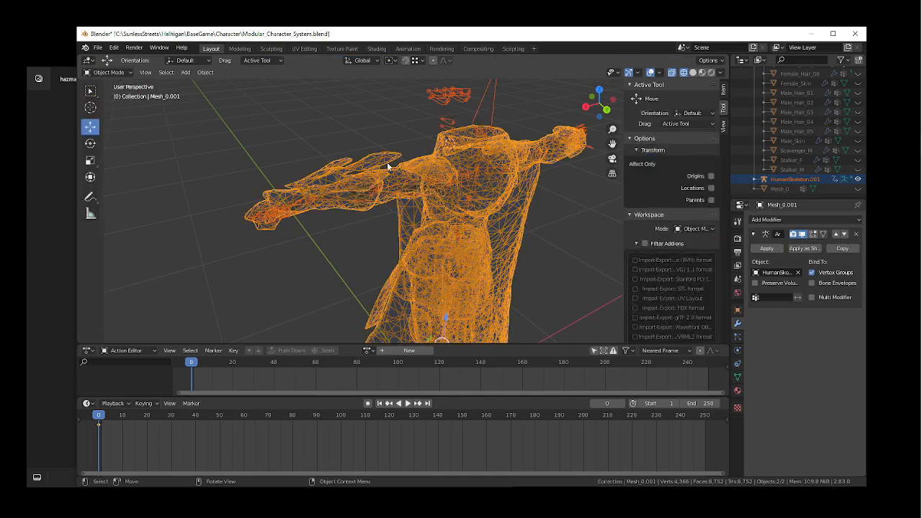
{"action": "key", "text": "h"}
- Show Scavenger_M on its own by hiding HumanSkeleton.001, and display it in Material Preview
{"action": "scroll", "coordinate": [590, 131], "scroll_direction": "down", "scroll_amount": 3}
{"action": "middle_click_drag", "start_coordinate": [589, 131], "coordinate": [609, 138]}
{"action": "left_click", "coordinate": [858, 151]}
{"action": "left_click", "coordinate": [446, 125]}
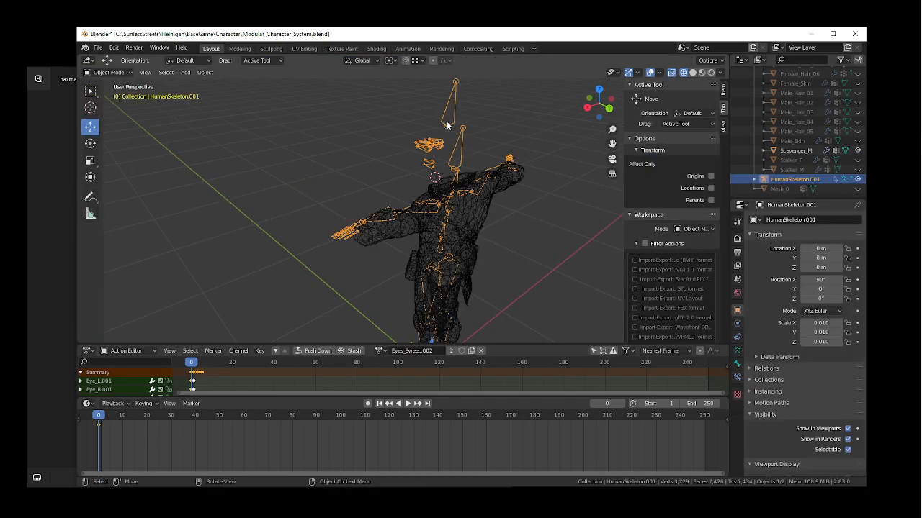
{"action": "key", "text": "h"}
{"action": "key", "text": "z"}
{"action": "left_click", "coordinate": [449, 222]}
- Examine Scavenger_M from all sides, focusing on how its long coat tails hang behind the legs
{"action": "key", "text": "shift+grave"}
{"action": "key", "text": "d"}
{"action": "key", "text": "w"}
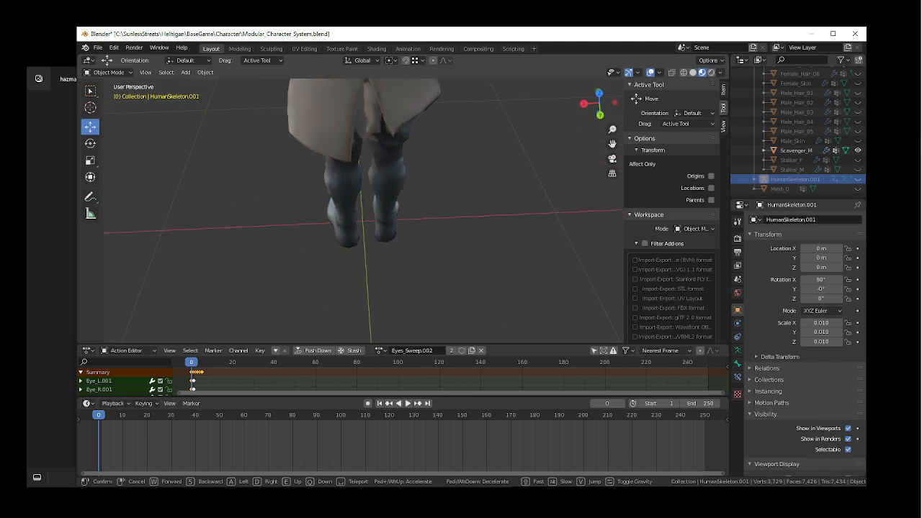
{"action": "key", "text": "s"}
{"action": "key", "text": "w"}
{"action": "key", "text": "d"}
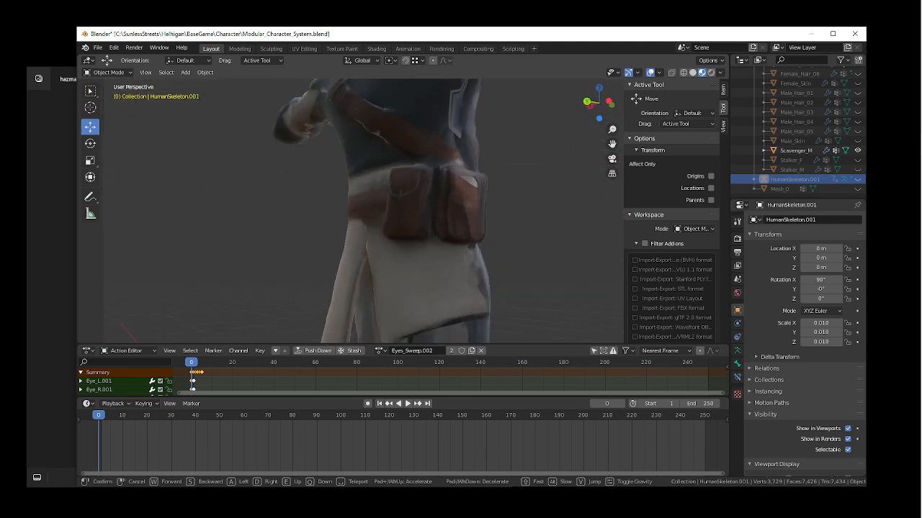
{"action": "key", "text": "a"}
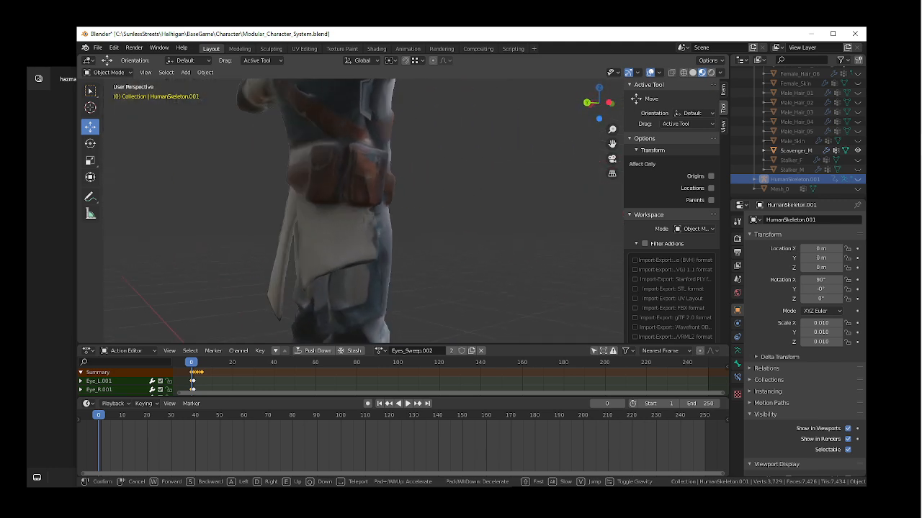
{"action": "key", "text": "d"}
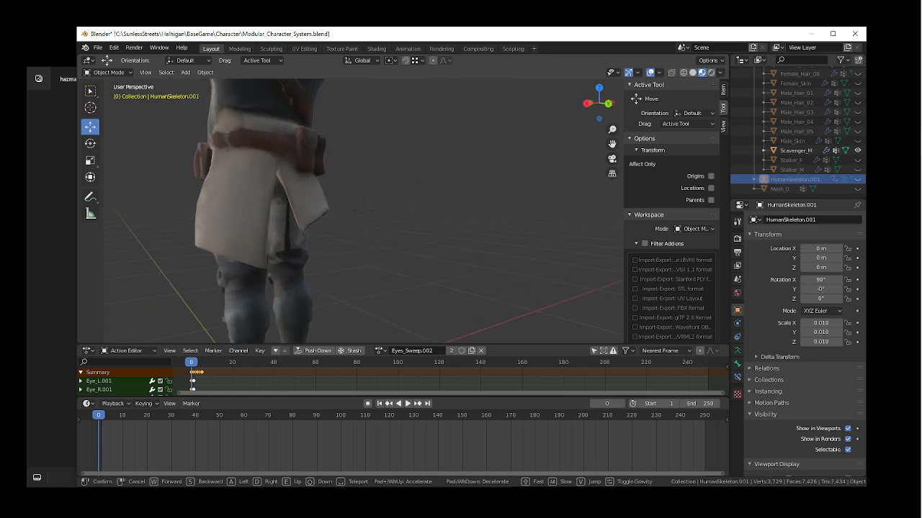
{"action": "key", "text": "s"}
{"action": "key", "text": "w"}
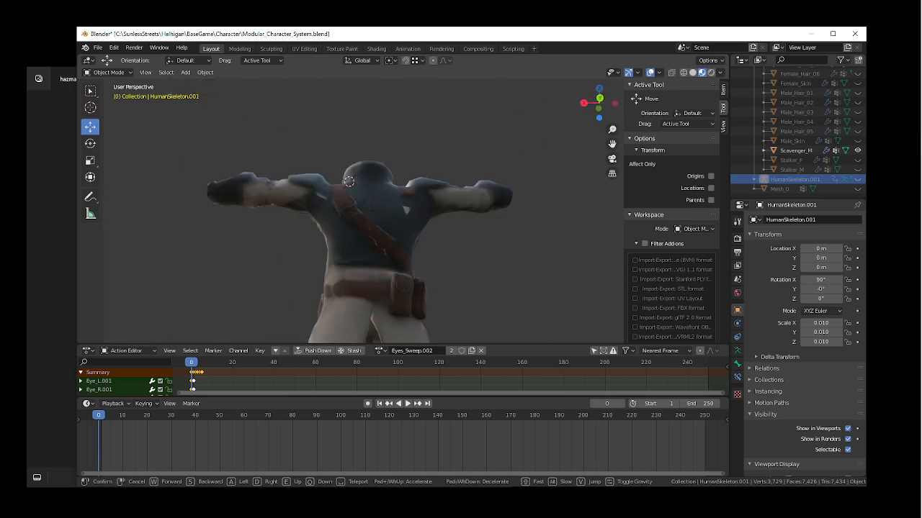
{"action": "key", "text": "s"}
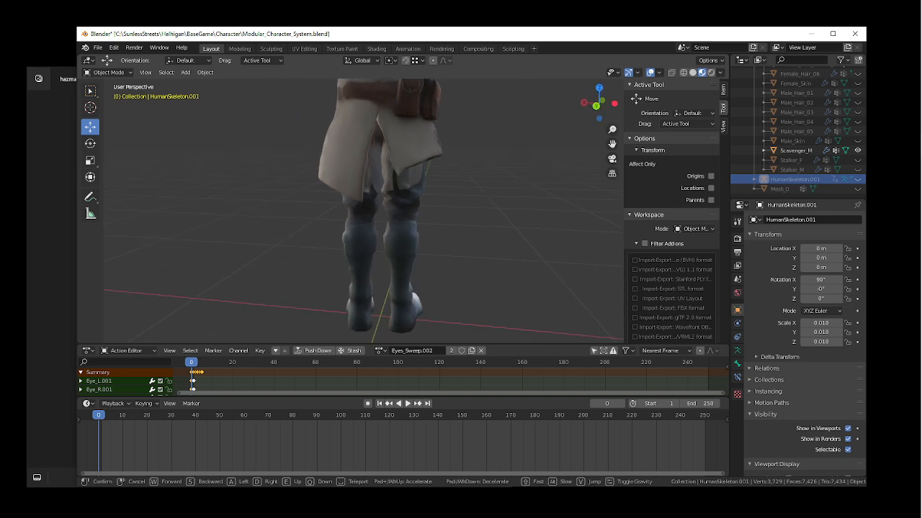
{"action": "key", "text": "d"}
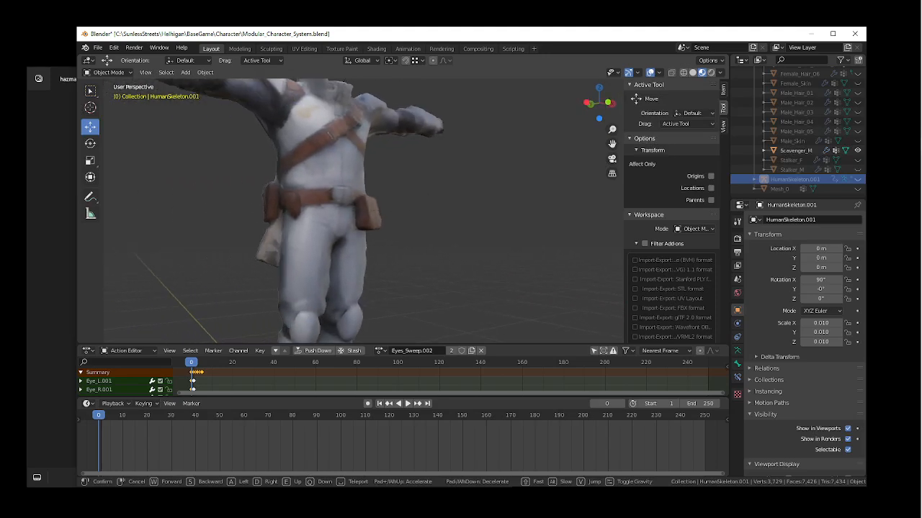
{"action": "key", "text": "d"}
{"action": "key", "text": "w"}
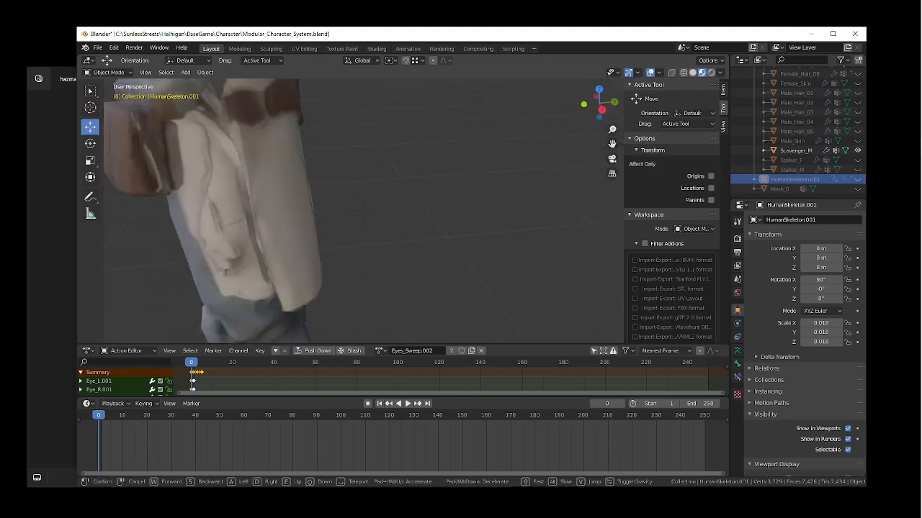
{"action": "key", "text": "d"}
{"action": "key", "text": "w"}
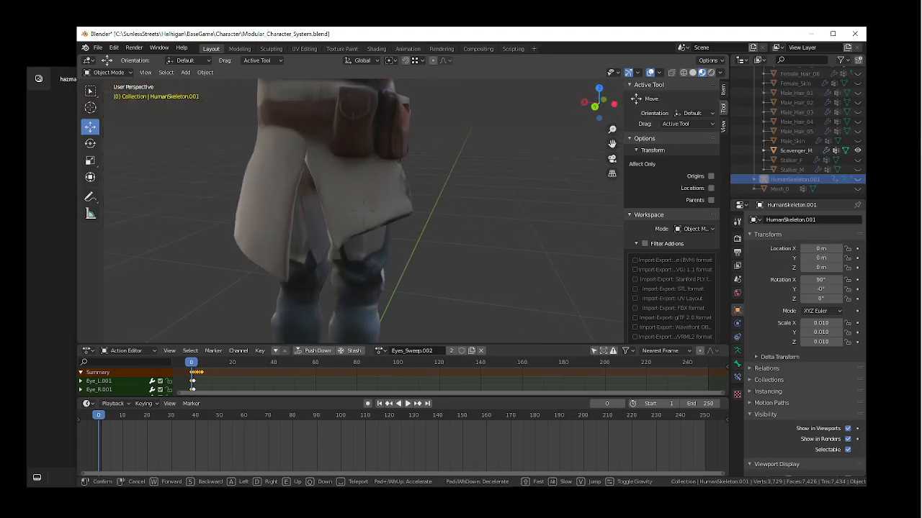
{"action": "key", "text": "a"}
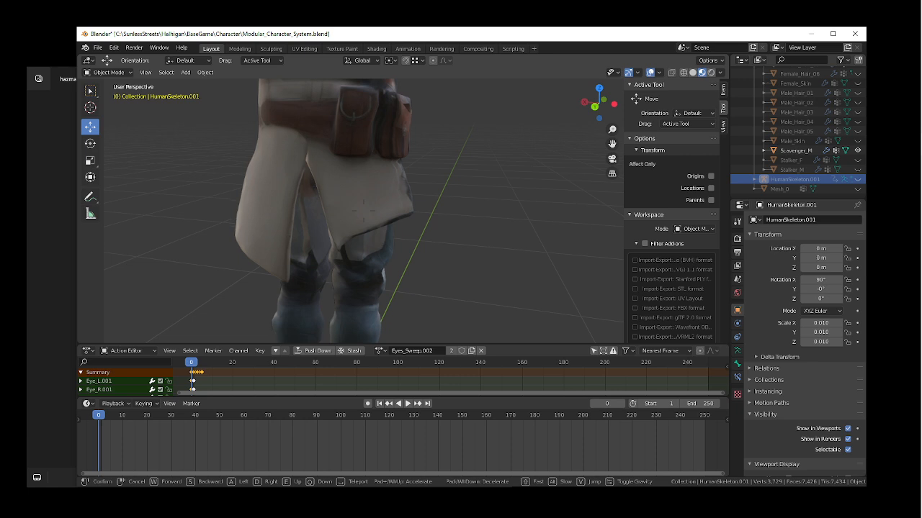
{"action": "left_click", "coordinate": [363, 210]}
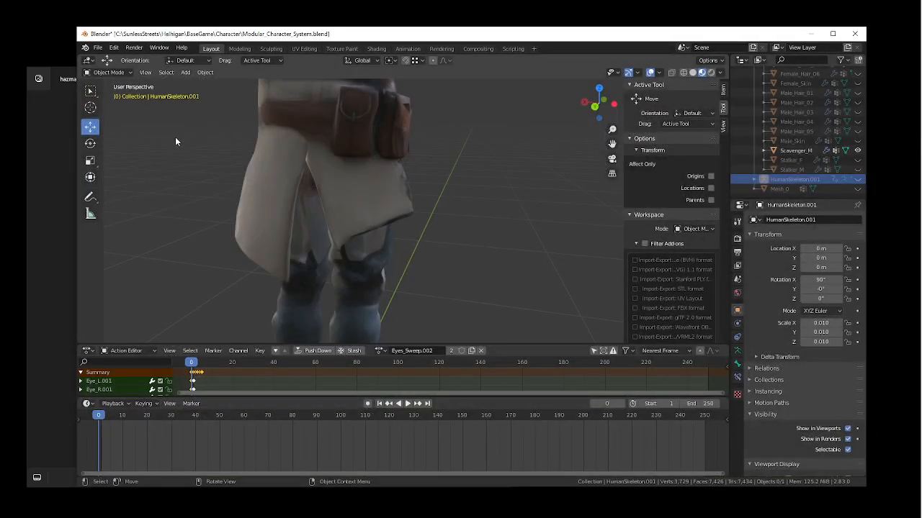
- Hide Scavenger_M and show only the Mesh_0 character
{"action": "left_click", "coordinate": [857, 187]}
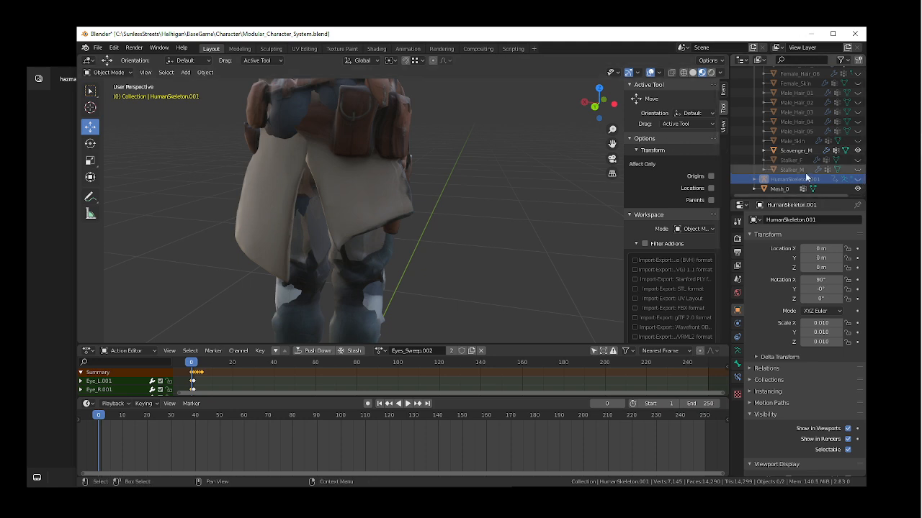
{"action": "key", "text": "shift+grave"}
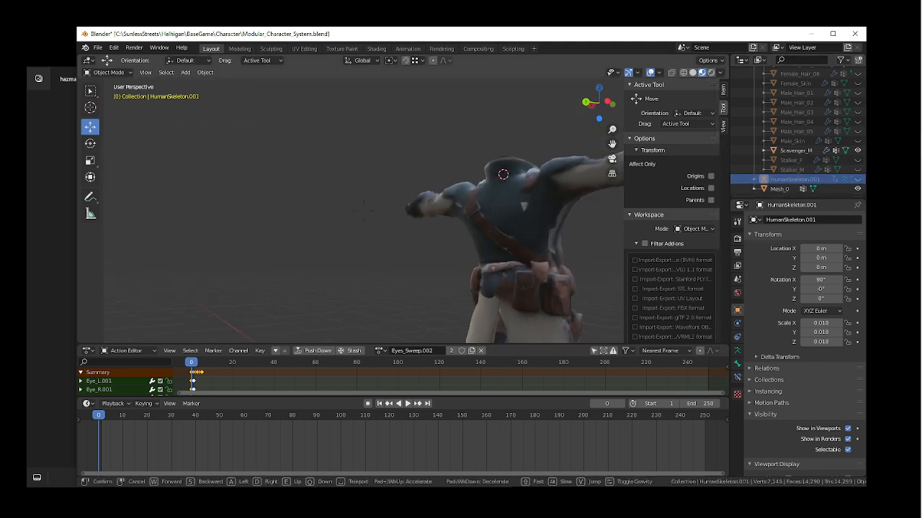
{"action": "key", "text": "s"}
{"action": "left_click", "coordinate": [363, 210]}
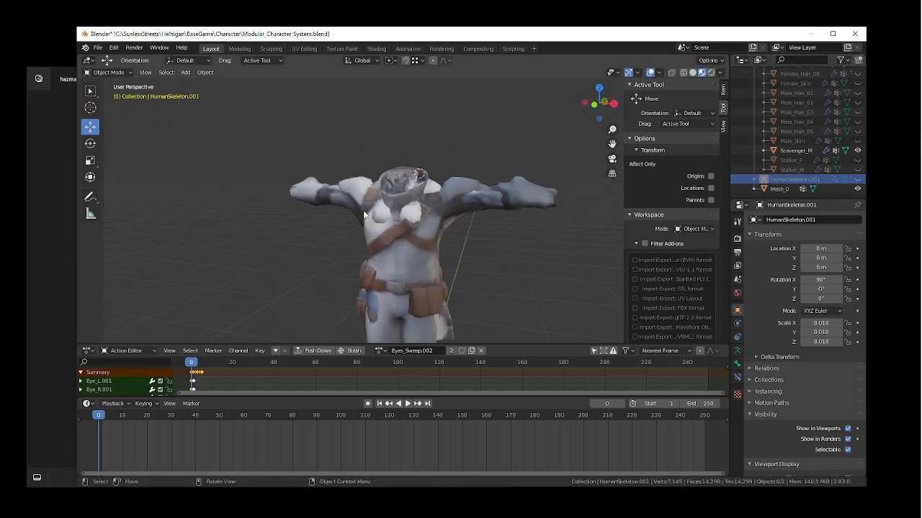
{"action": "left_click", "coordinate": [335, 190]}
{"action": "key", "text": "h"}
{"action": "left_click", "coordinate": [336, 193]}
{"action": "key", "text": "h"}
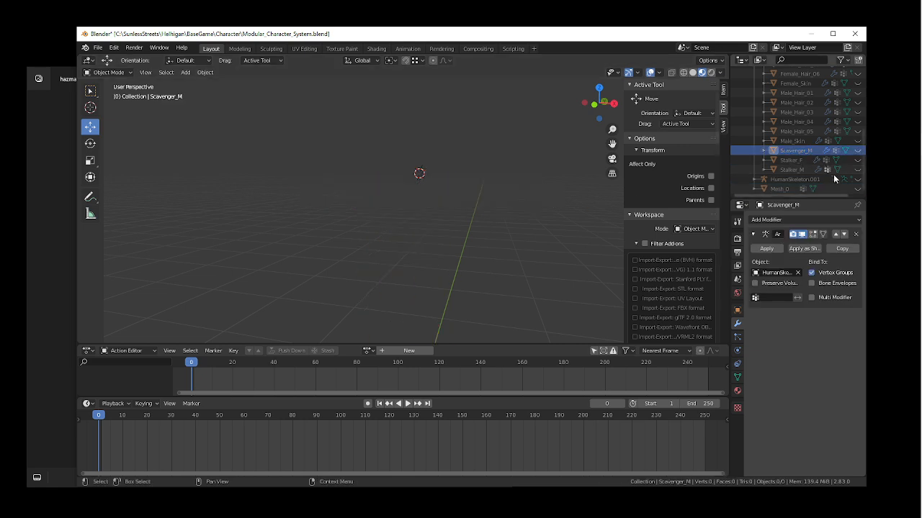
{"action": "left_click", "coordinate": [858, 189]}
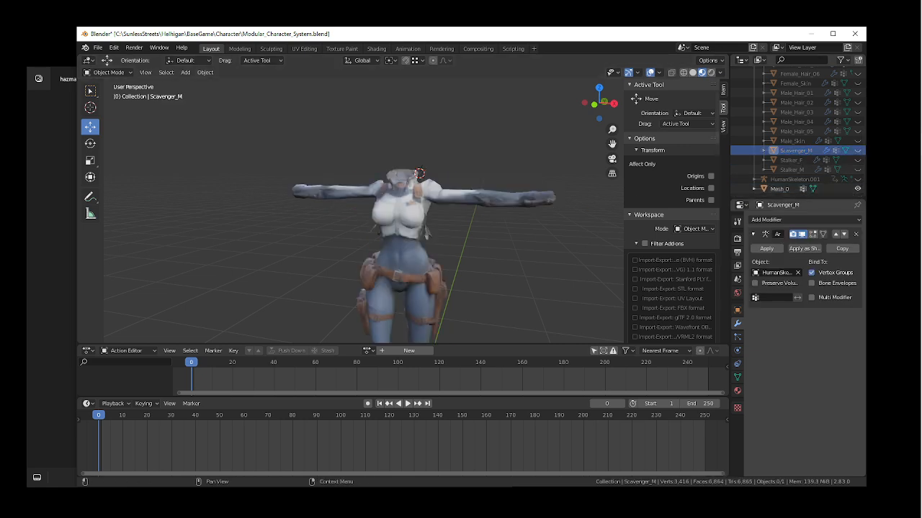